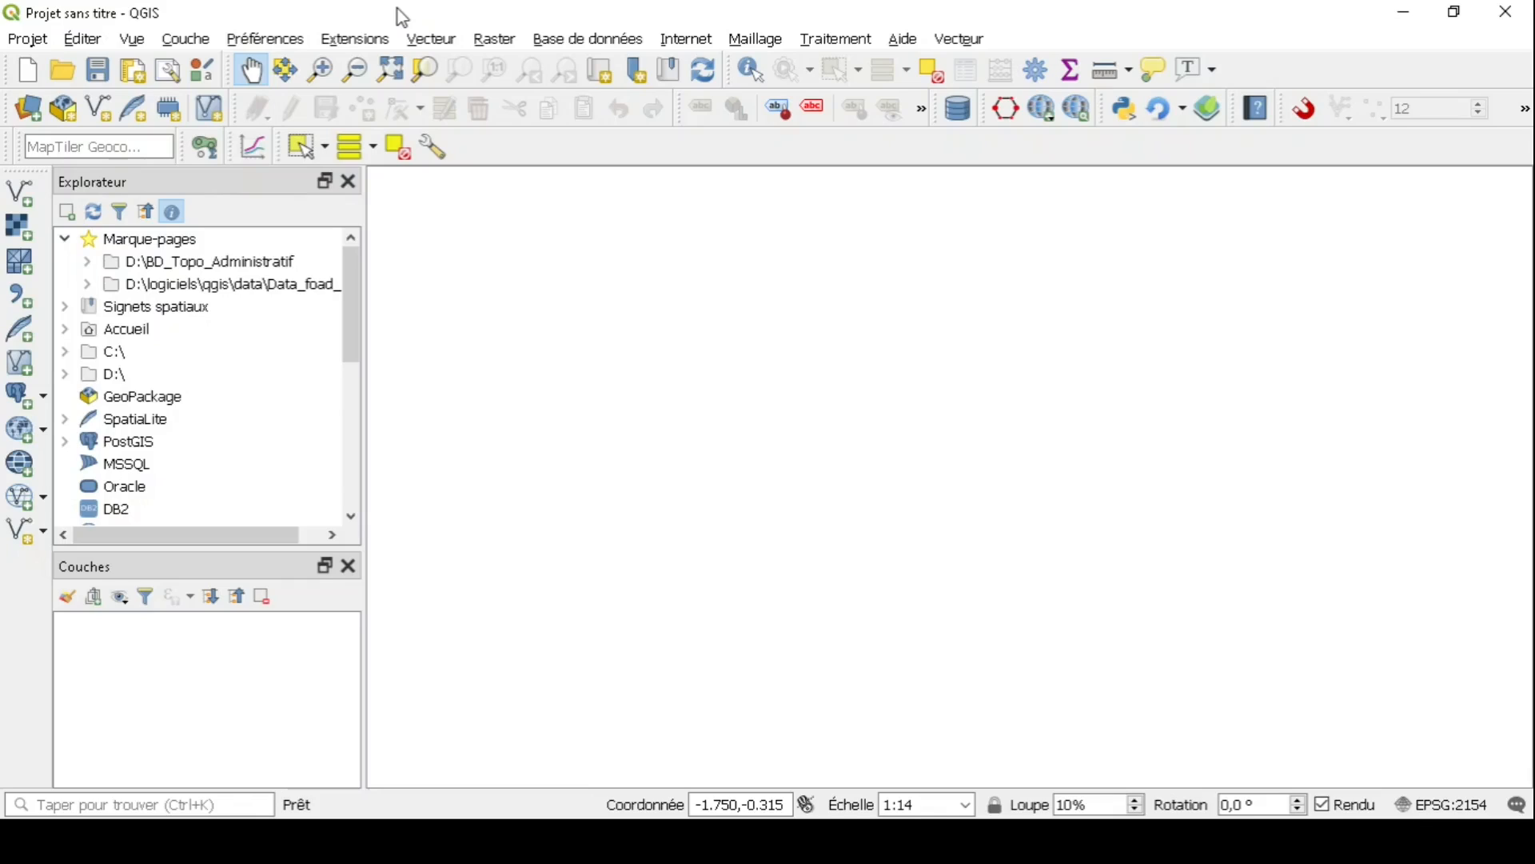
# - Find 'plugin builder' in the plugin manager and enable Plugin Builder 3
pyautogui.click(362, 46)
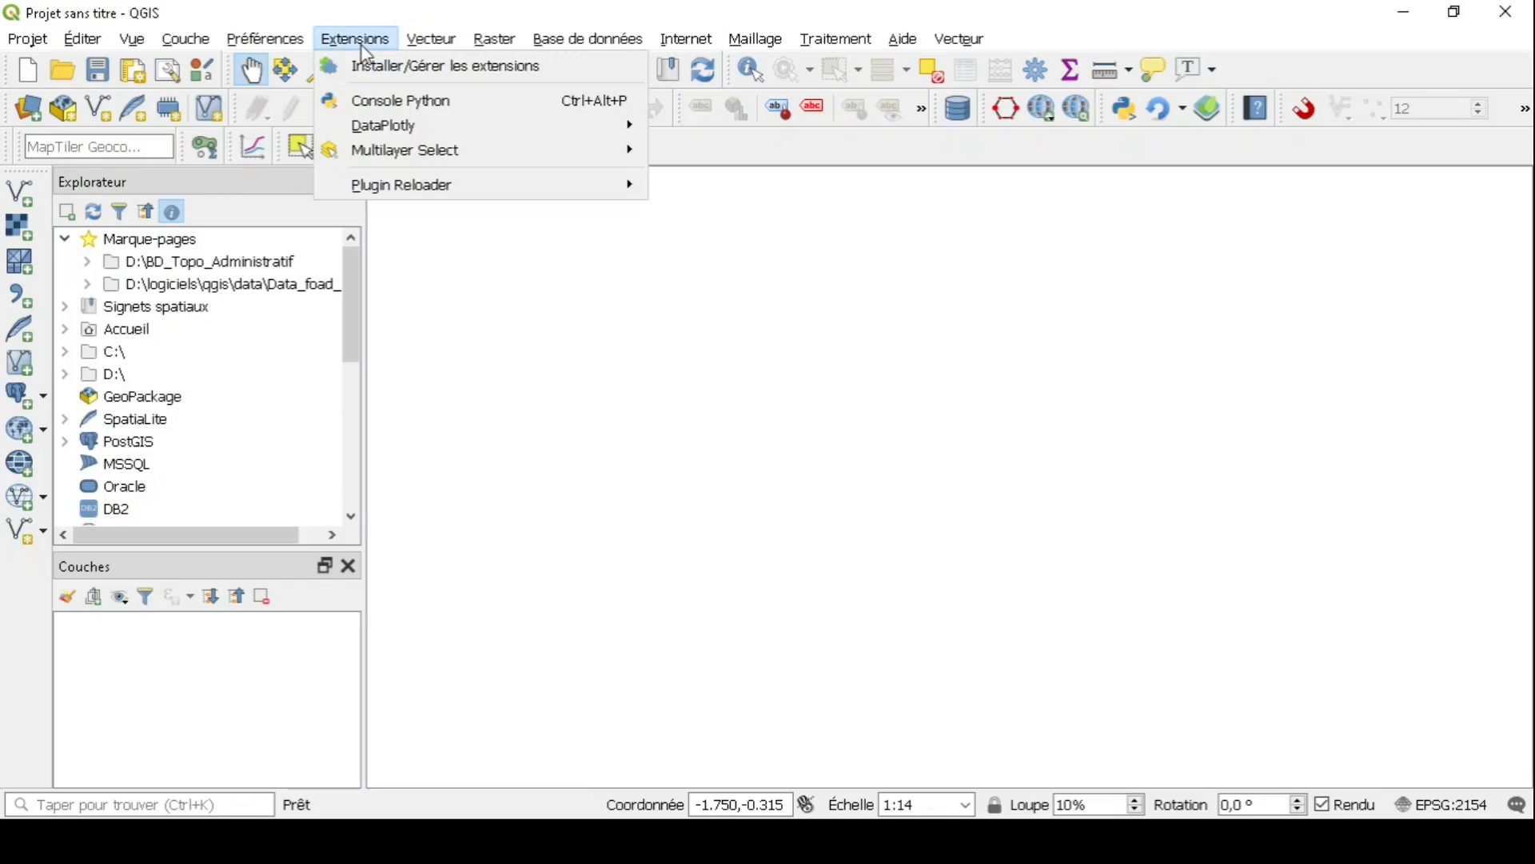
pyautogui.click(411, 67)
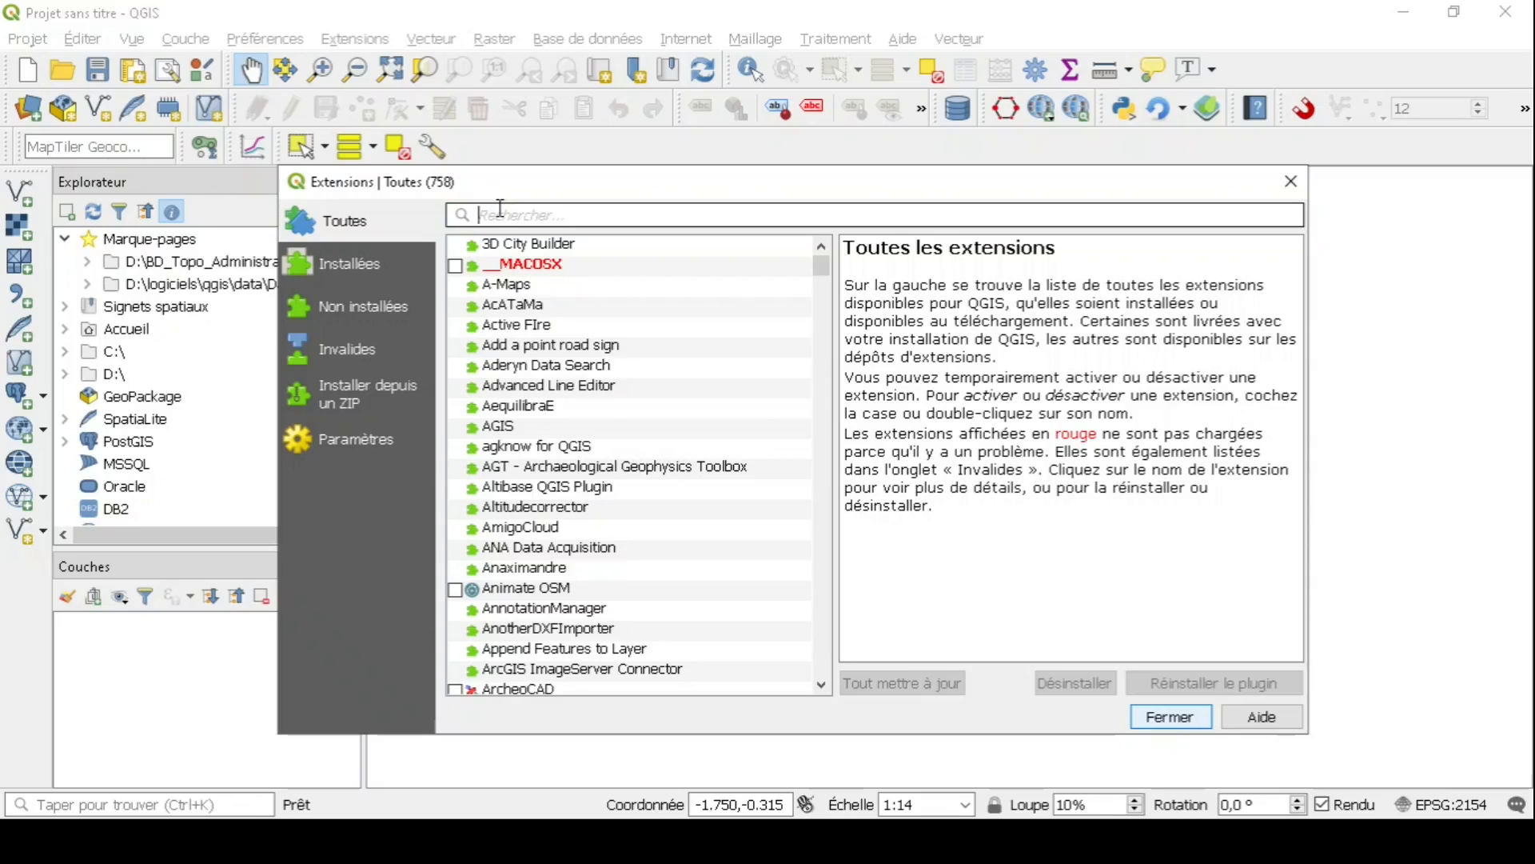
pyautogui.write('plugin ')
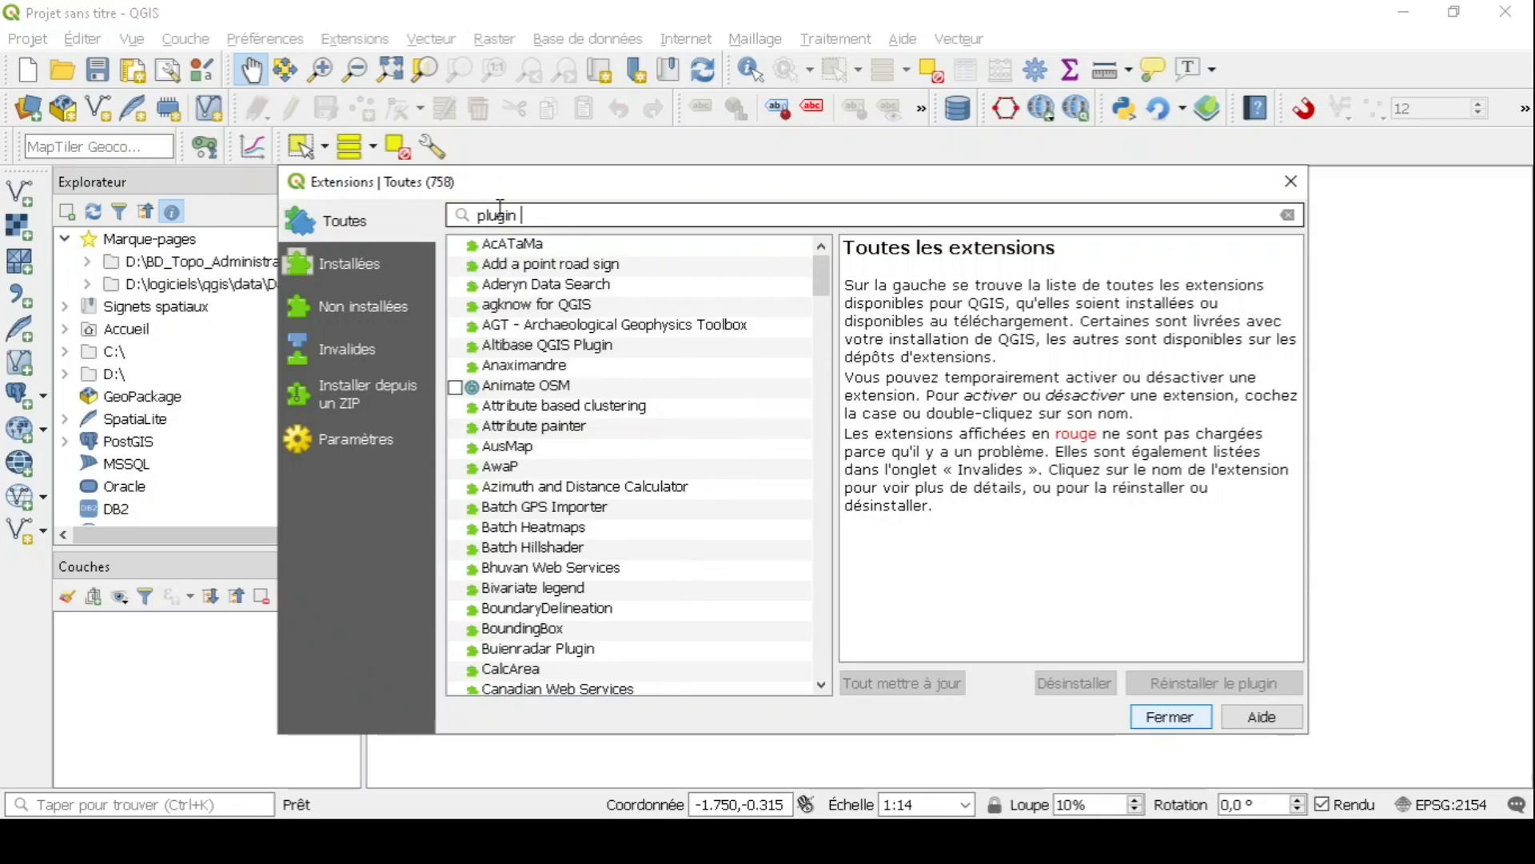
pyautogui.write('builder')
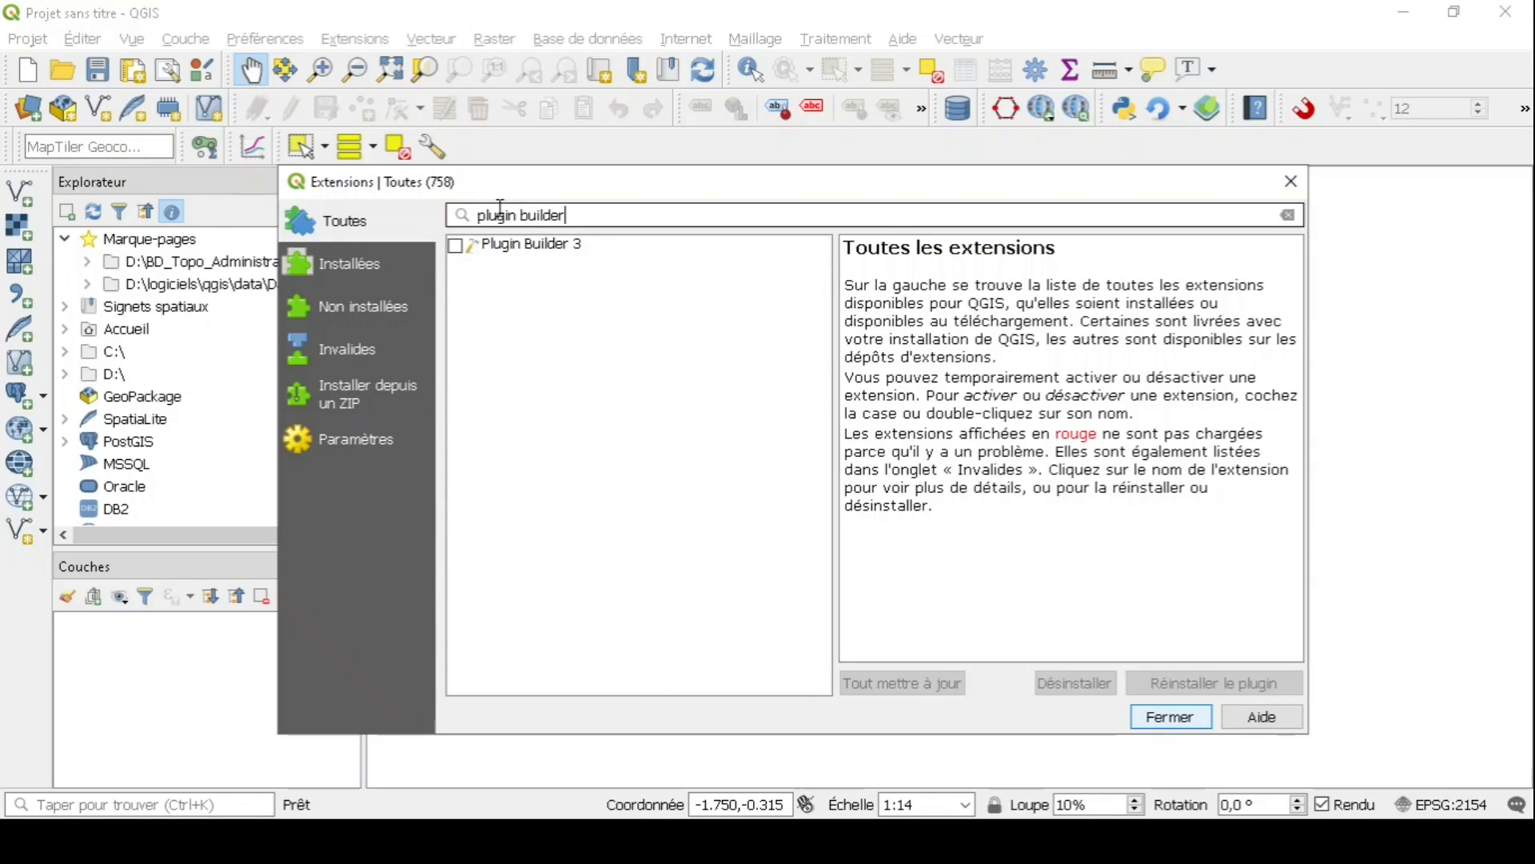
pyautogui.click(454, 249)
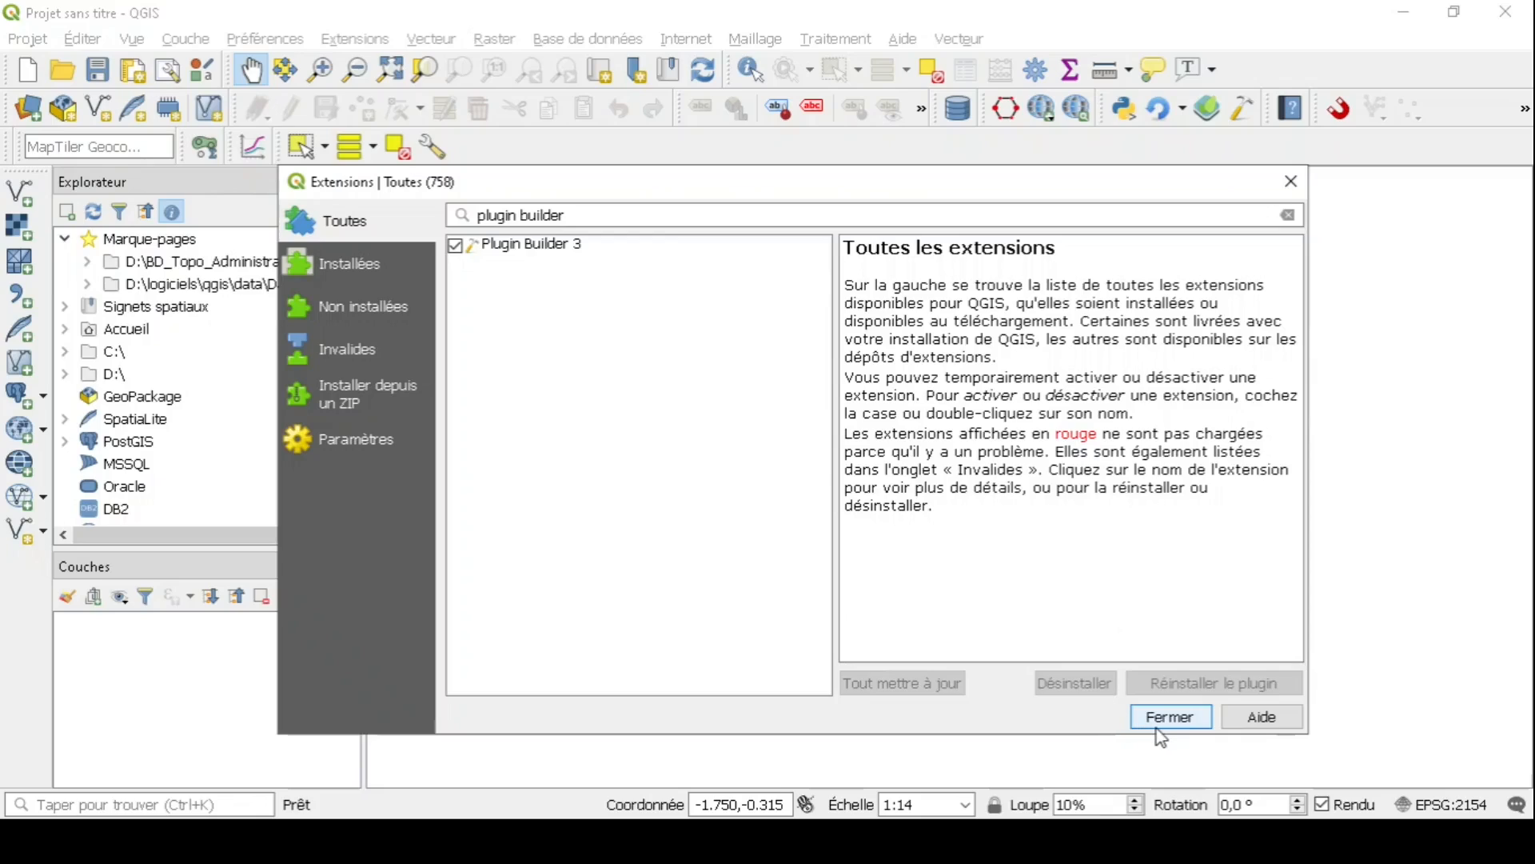
# - Close the plugin manager and launch Plugin Builder from the Extensions menu
pyautogui.click(1191, 717)
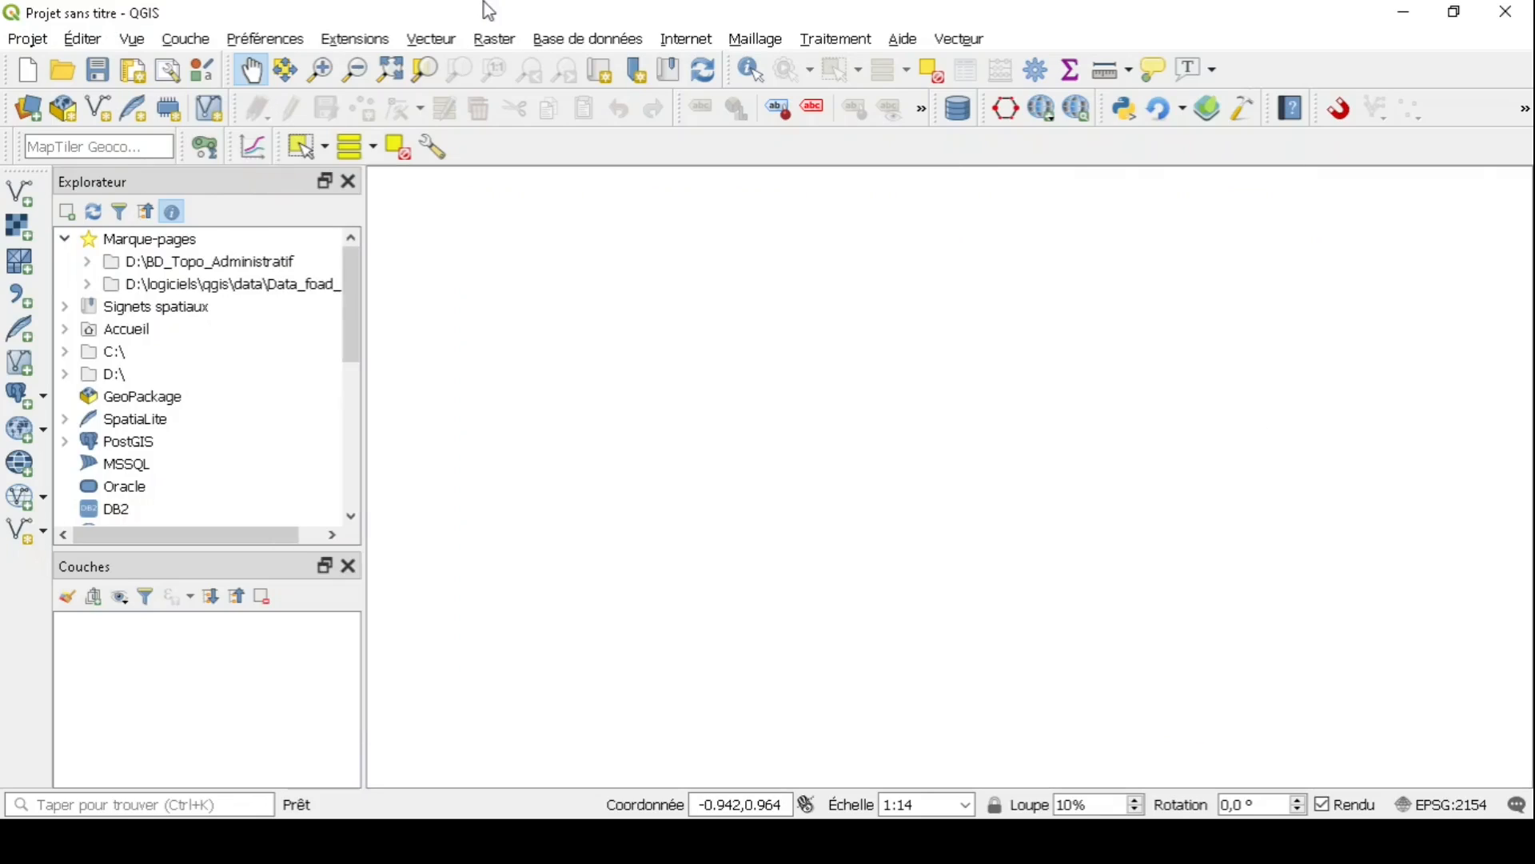
pyautogui.click(392, 40)
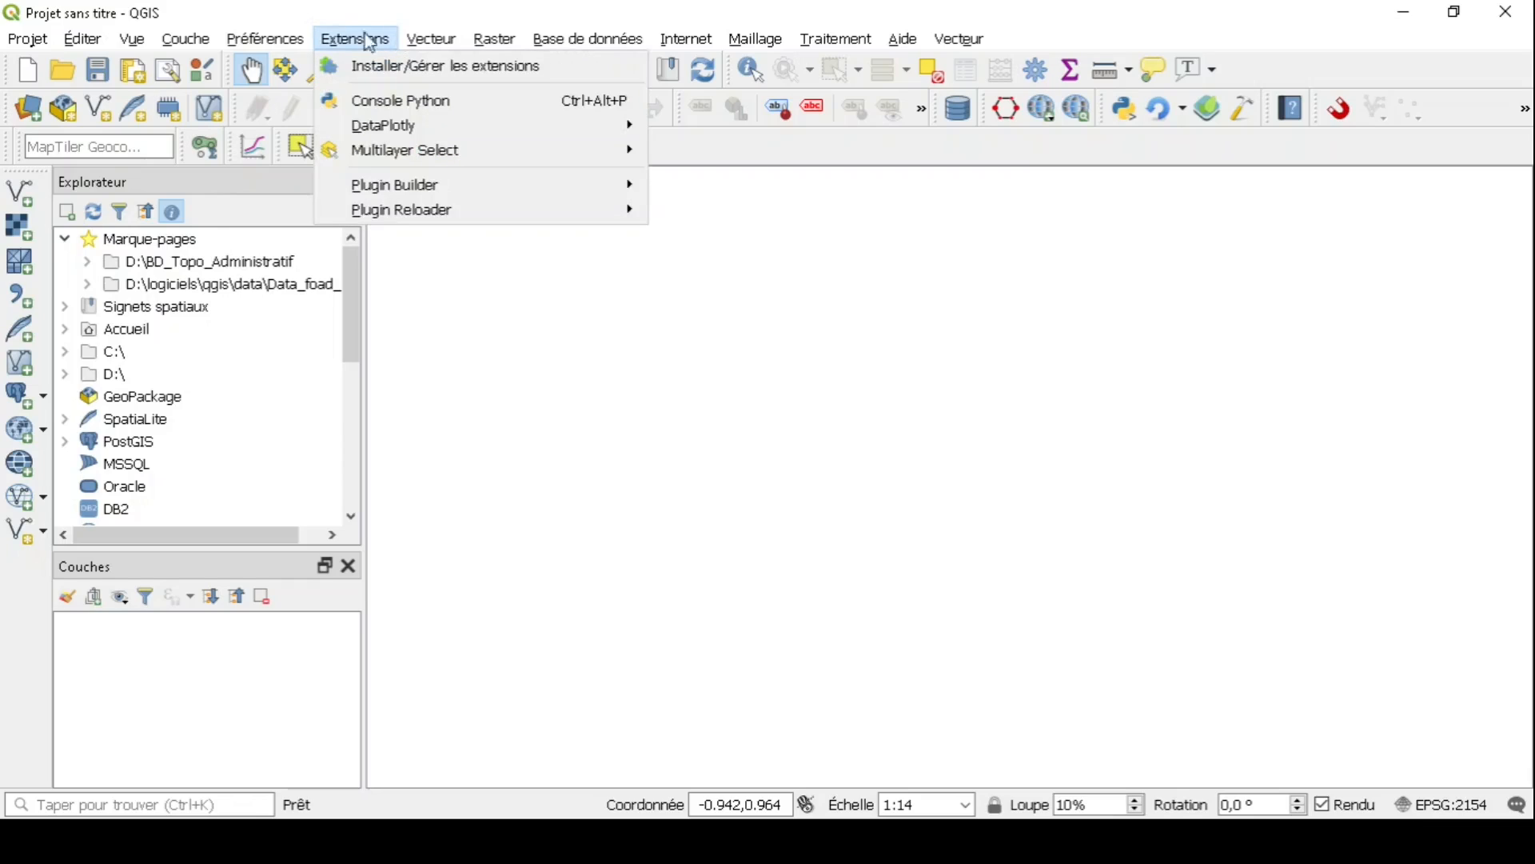
pyautogui.moveTo(466, 185)
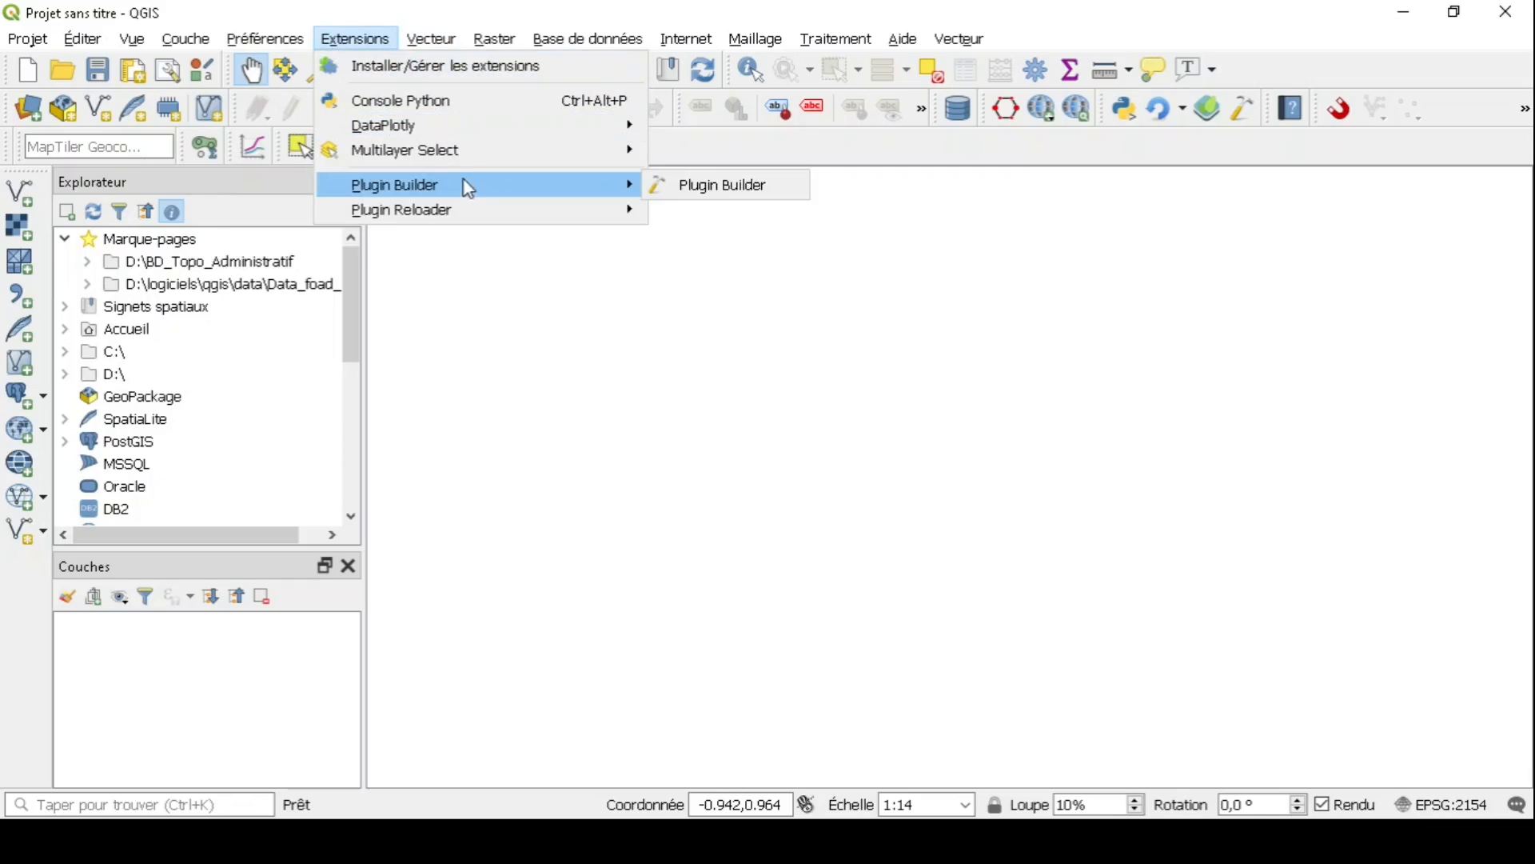
pyautogui.click(677, 186)
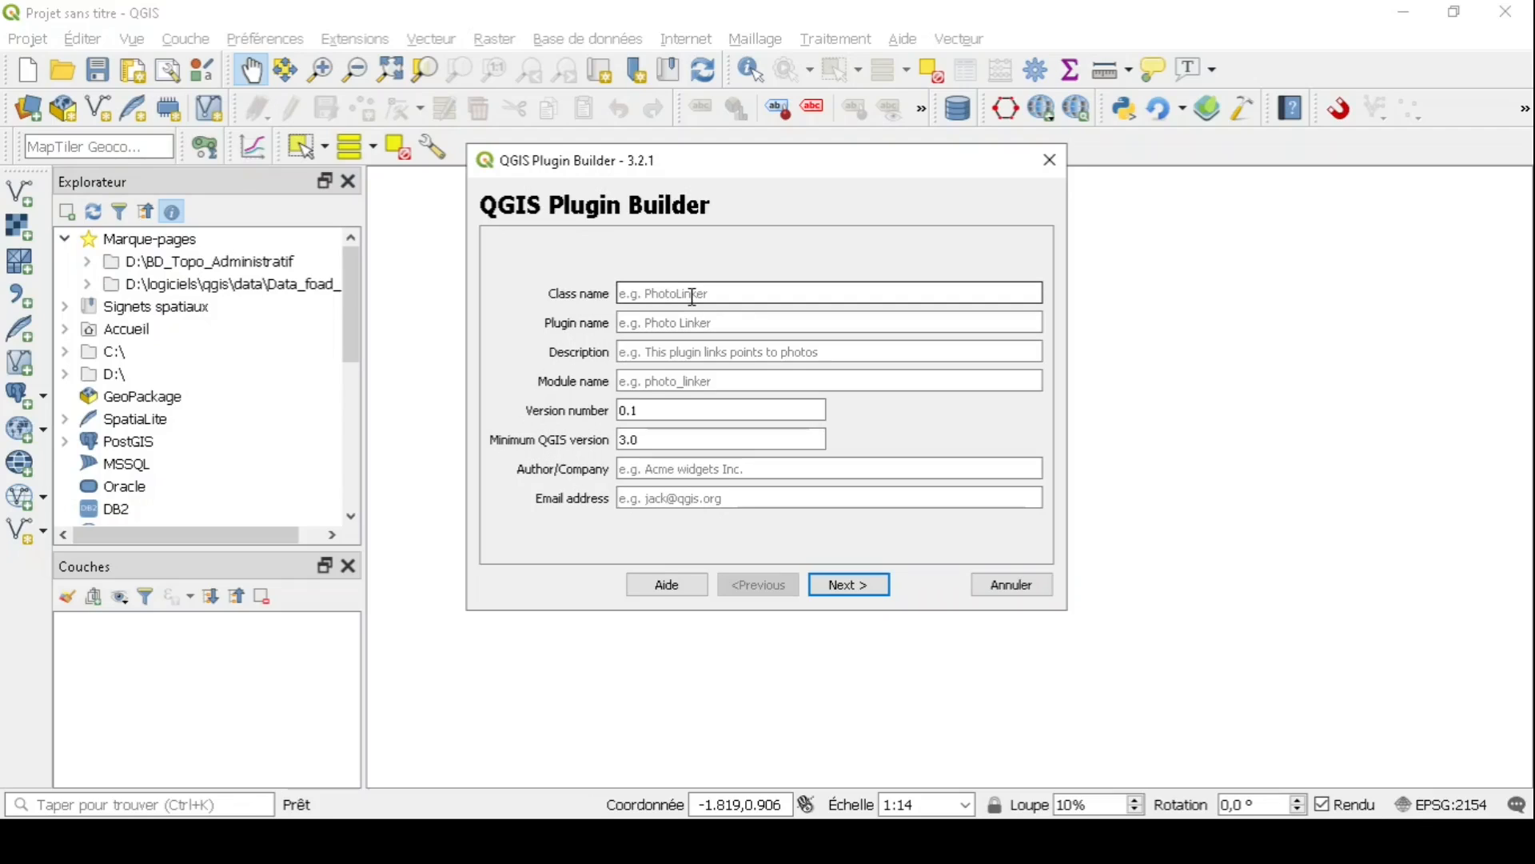
# - Enter class name 'classenom', plugin name 'pluginnom' and description 'juste un test'
pyautogui.moveTo(692, 296)
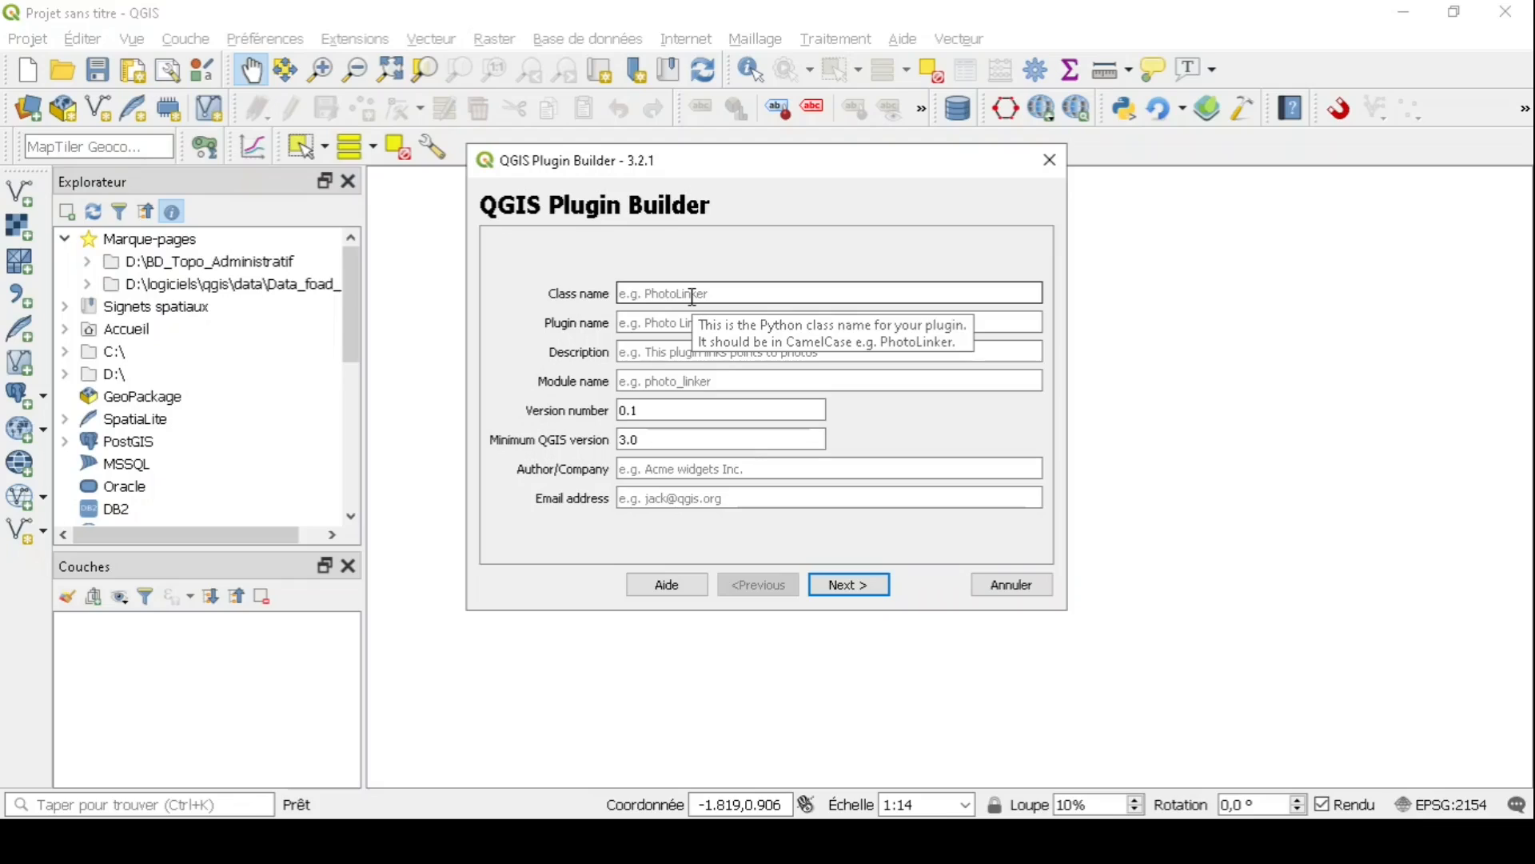
pyautogui.click(692, 297)
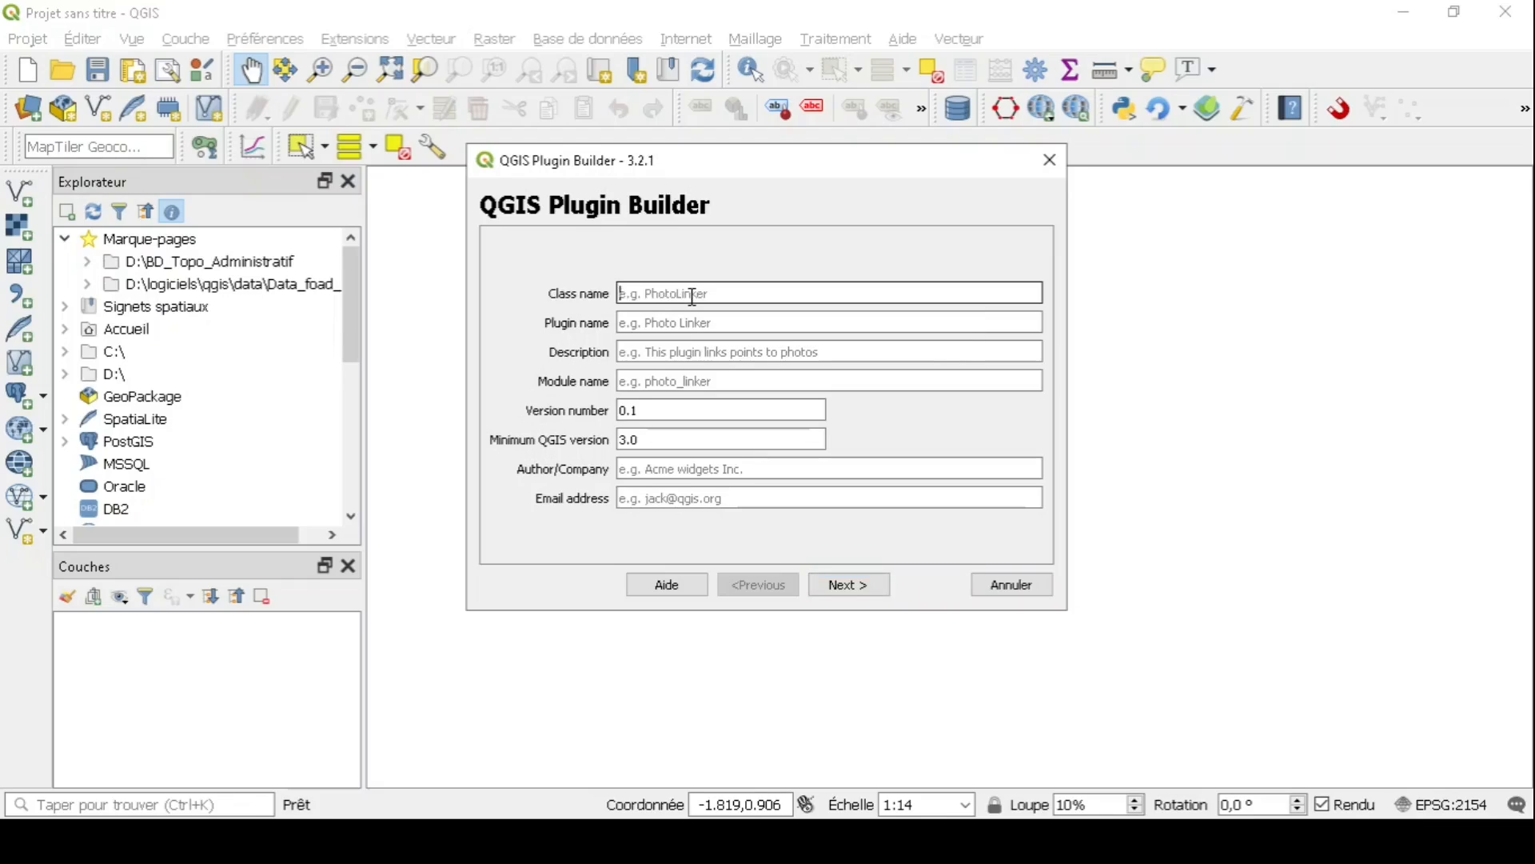
pyautogui.write('classenom')
pyautogui.press('Tab')
pyautogui.write('pl')
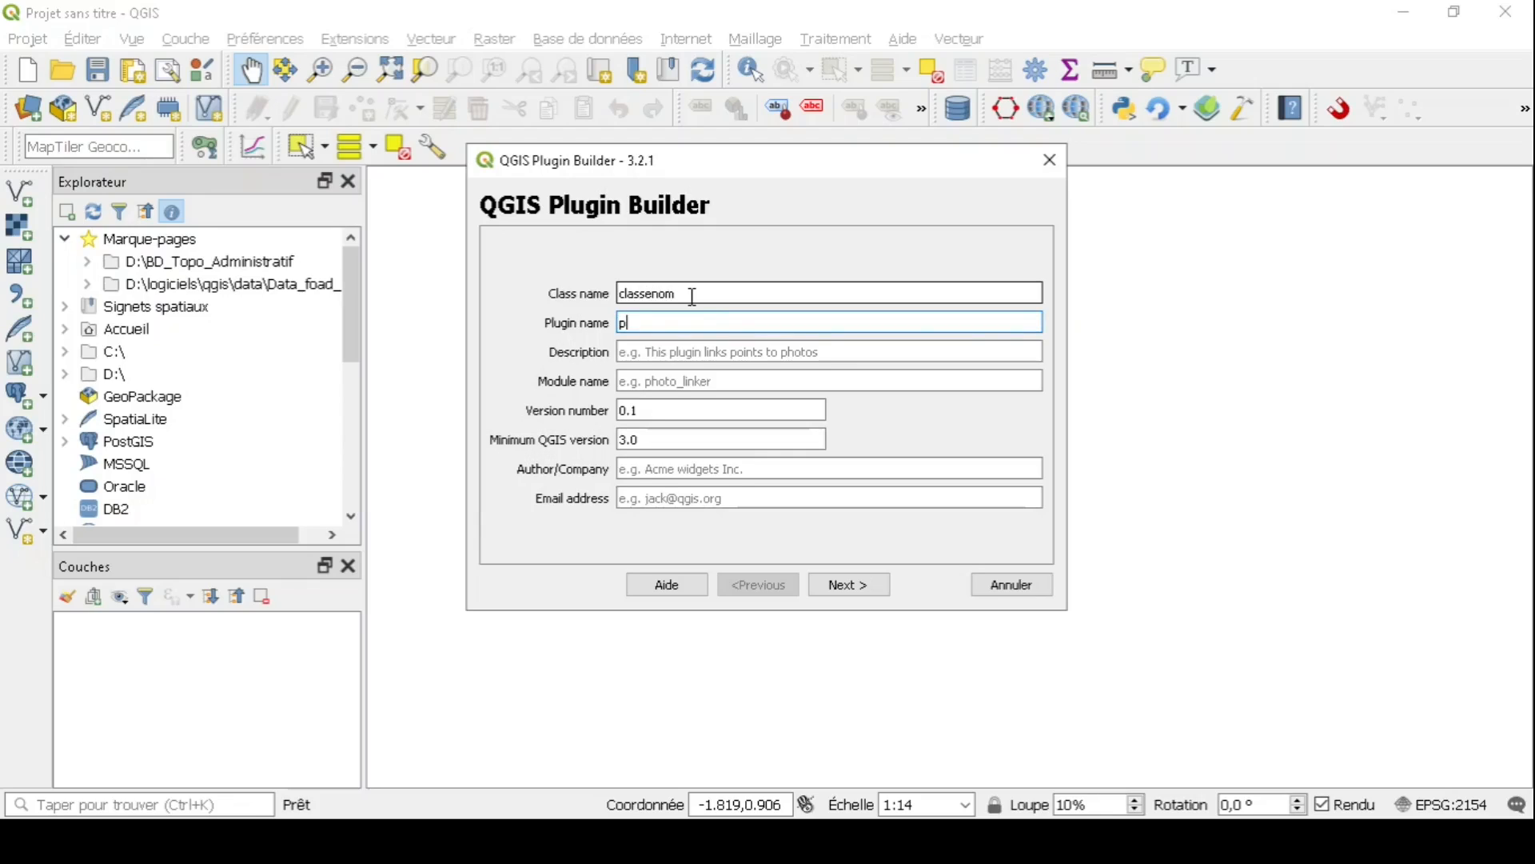
pyautogui.write('uginnom')
pyautogui.press('Tab')
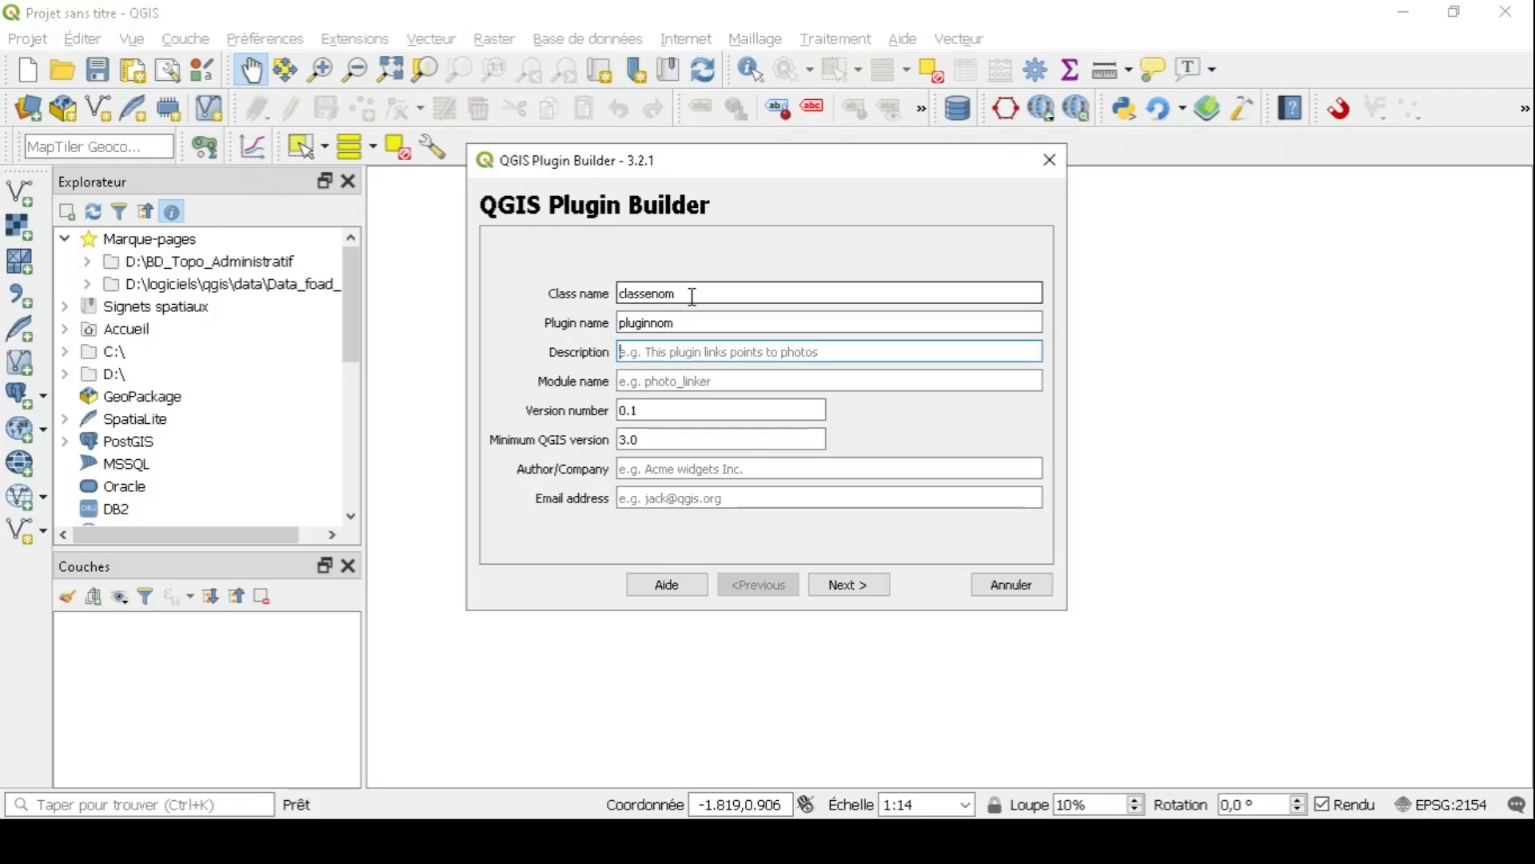
pyautogui.write('juste un e')
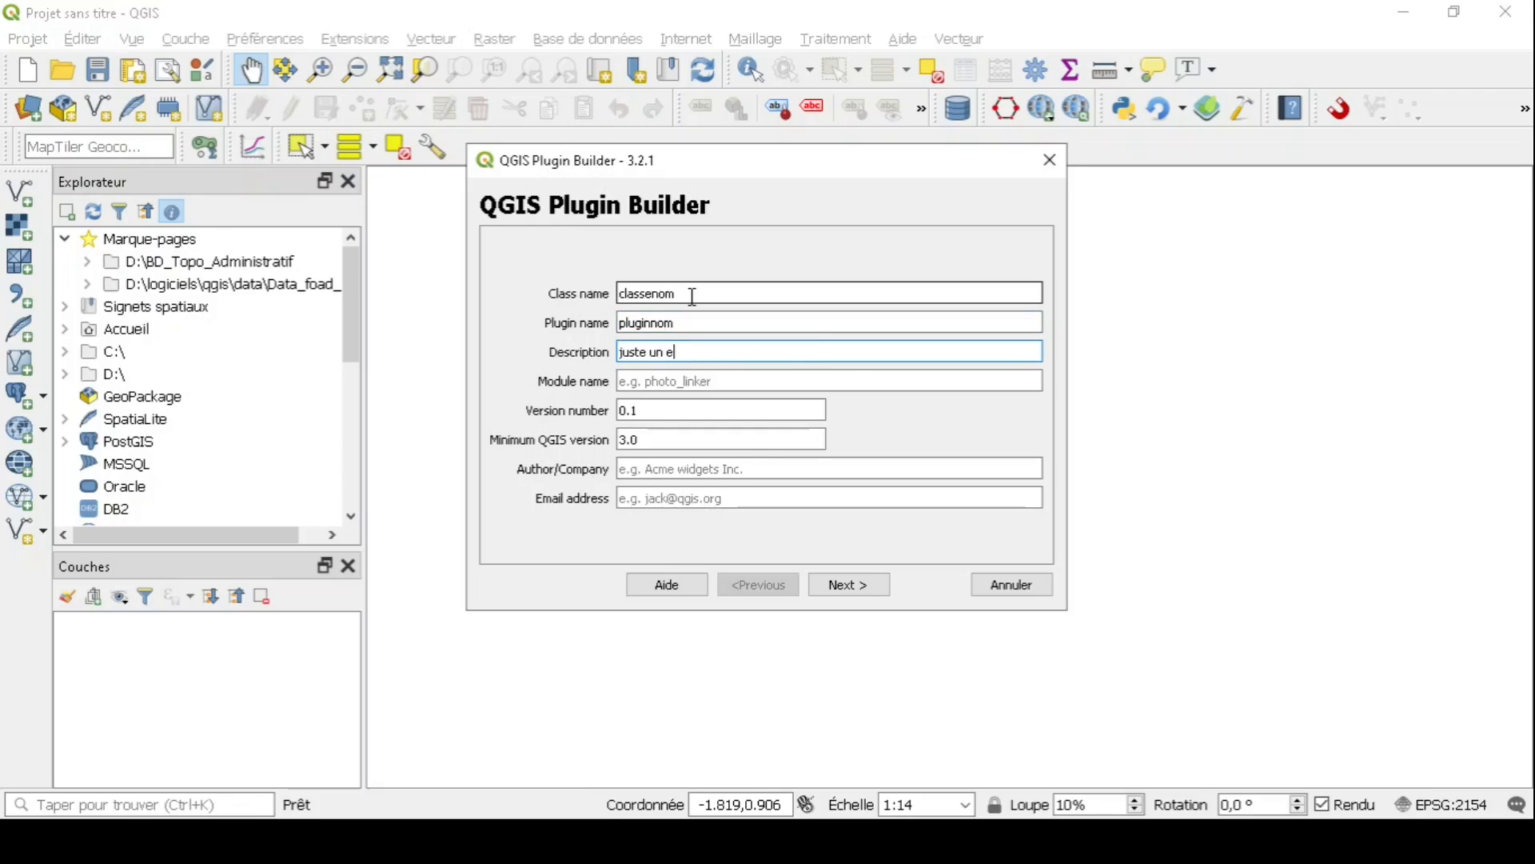
pyautogui.press('BackSpace')
pyautogui.write('test')
# - Enter module name 'modulenom', author 'geoma-sig' and the contact e-mail, then go to the About page
pyautogui.press('Tab')
pyautogui.write('moduleno')
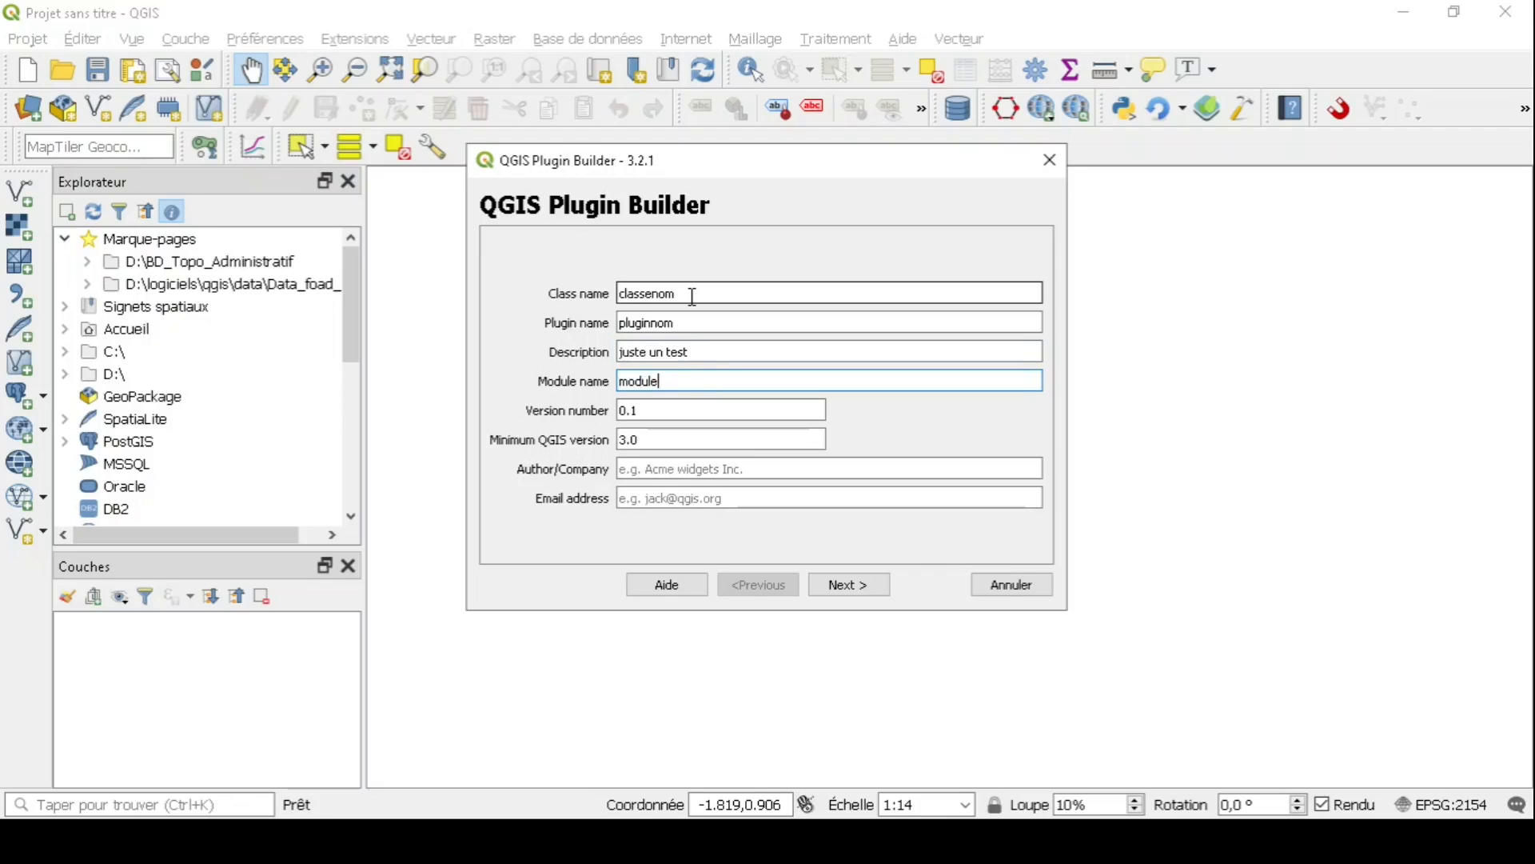
pyautogui.press('BackSpace')
pyautogui.press('BackSpace')
pyautogui.press('BackSpace')
pyautogui.press('BackSpace')
pyautogui.write('lenom')
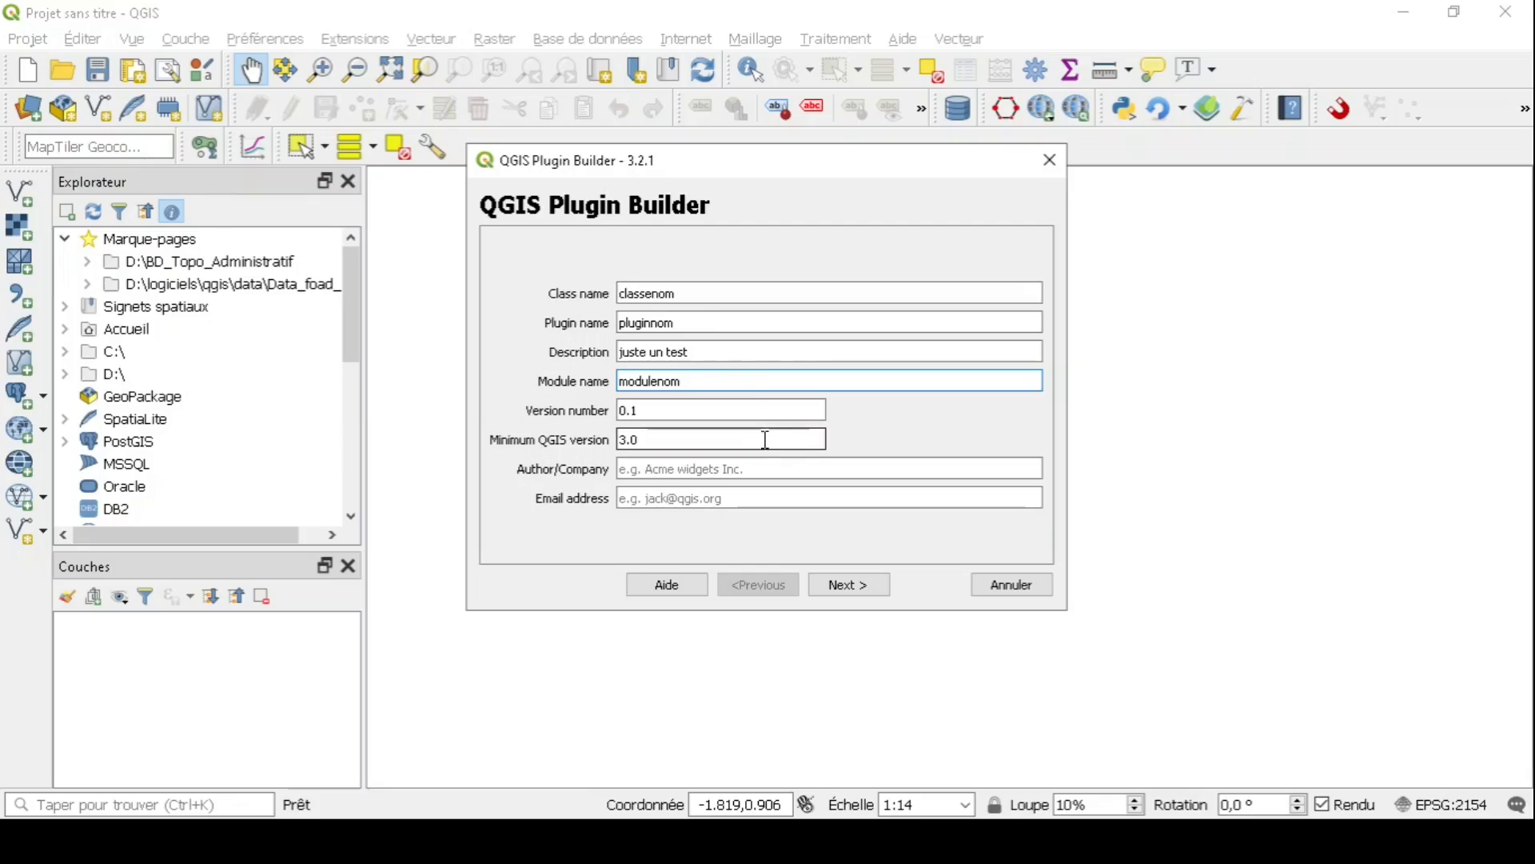
pyautogui.click(759, 470)
pyautogui.write('geoma-sig')
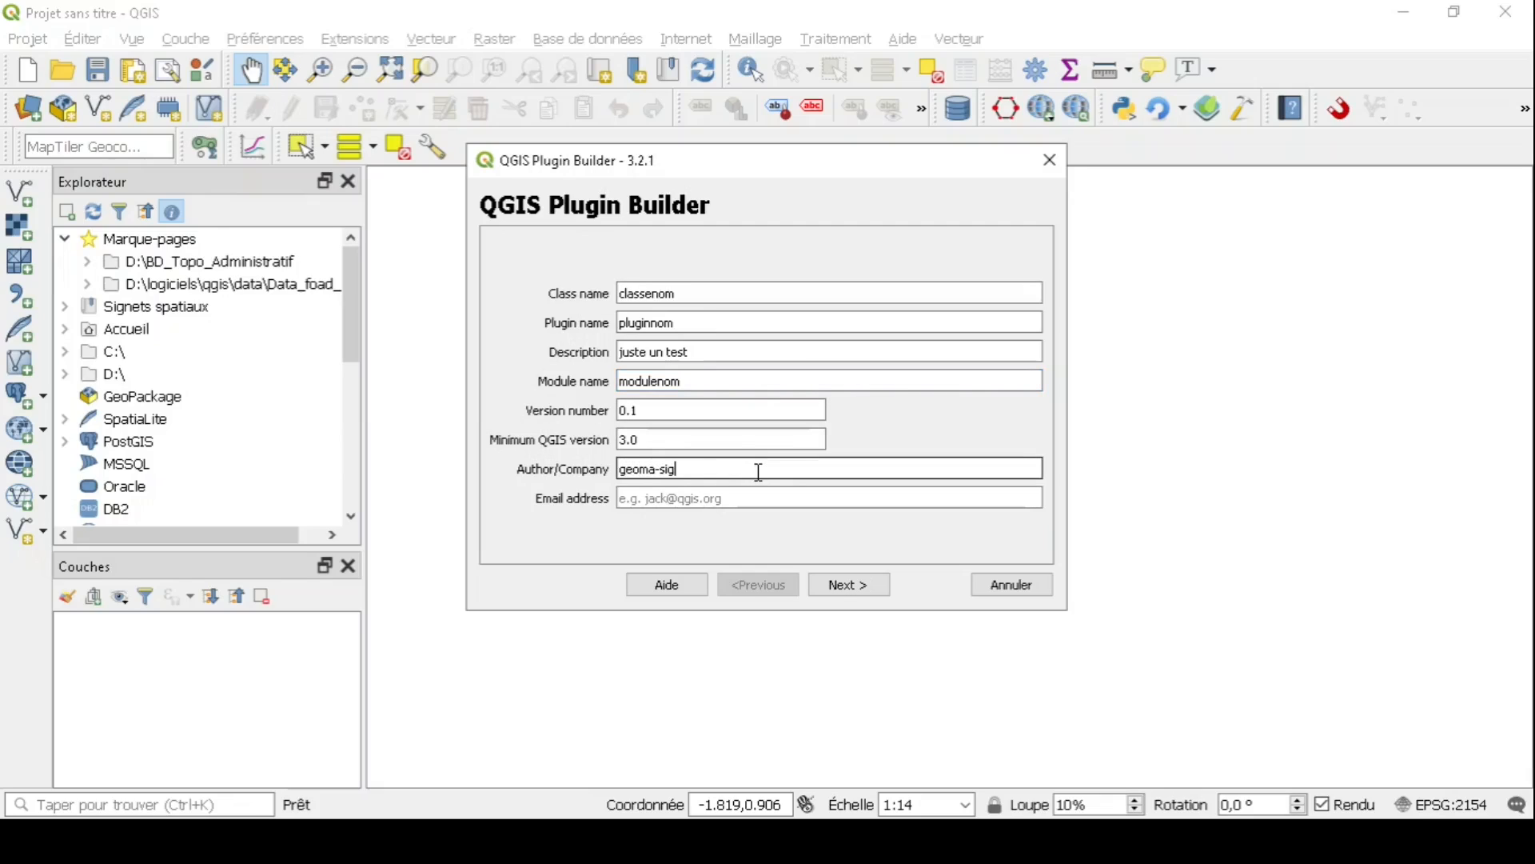
pyautogui.press('Tab')
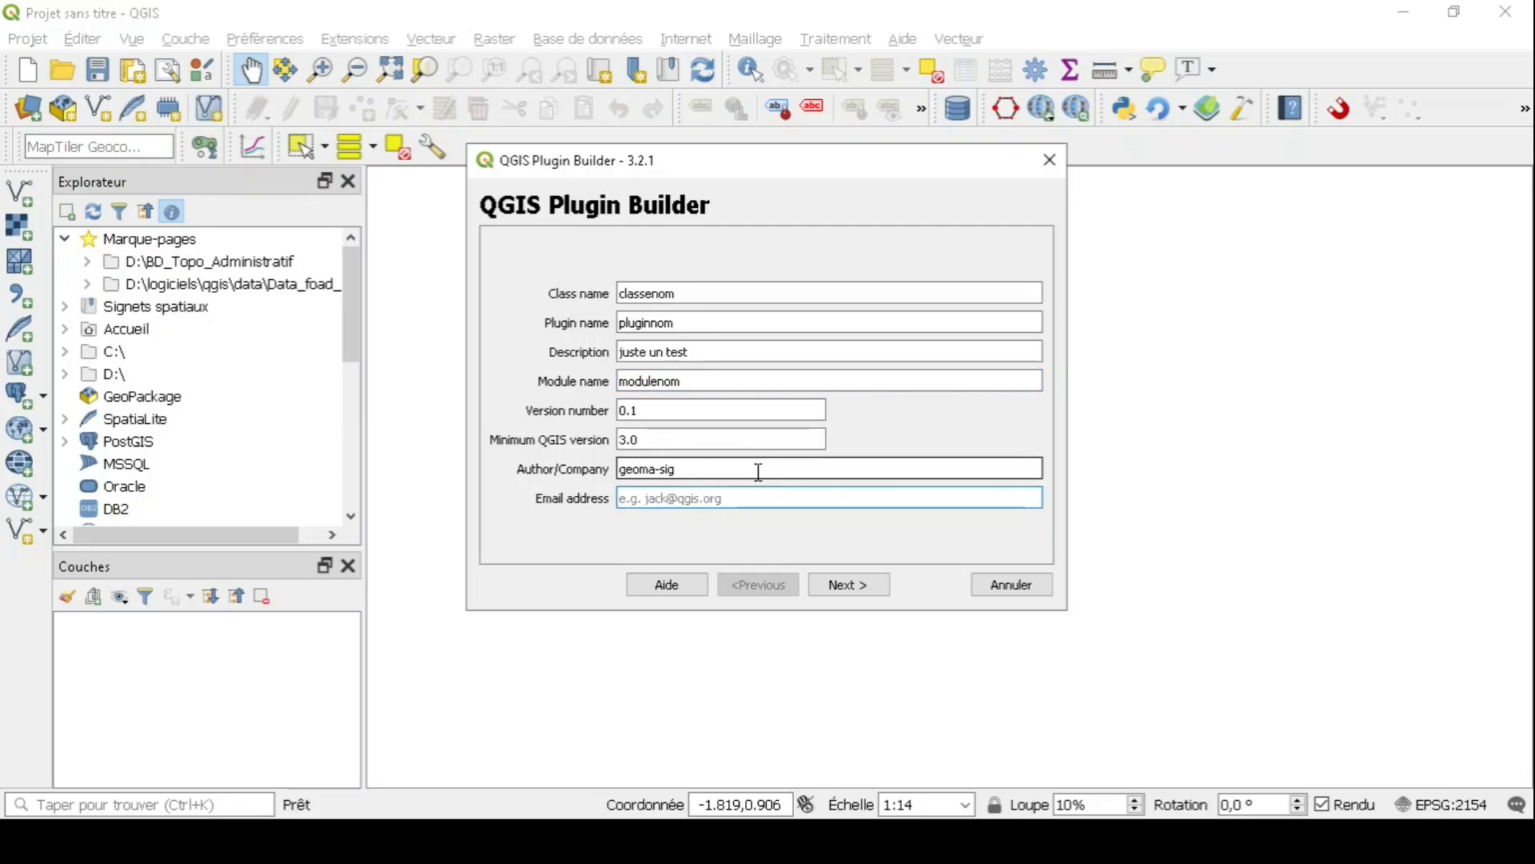
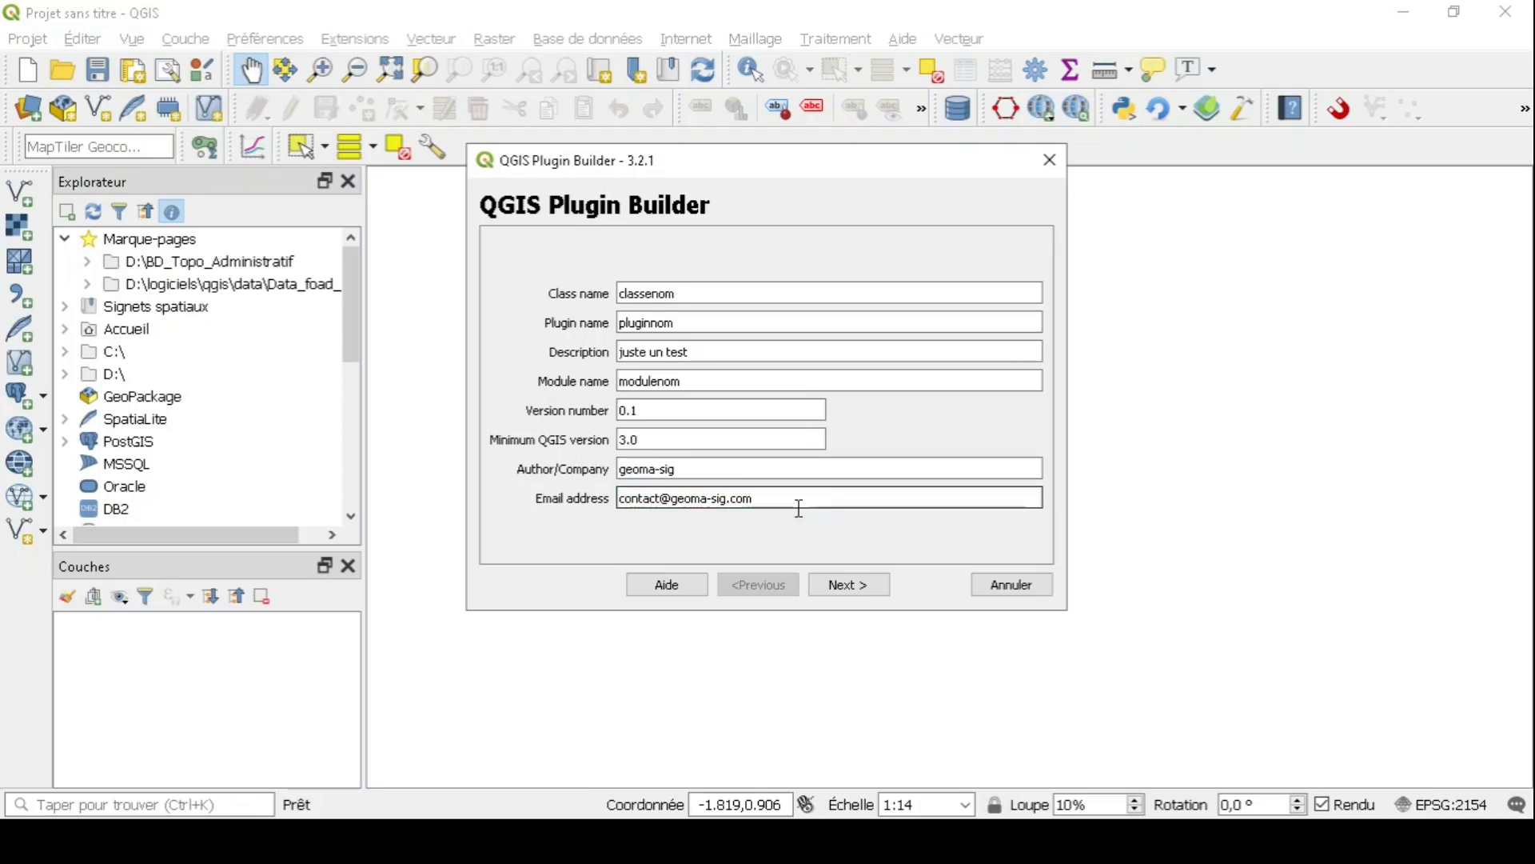
pyautogui.click(850, 585)
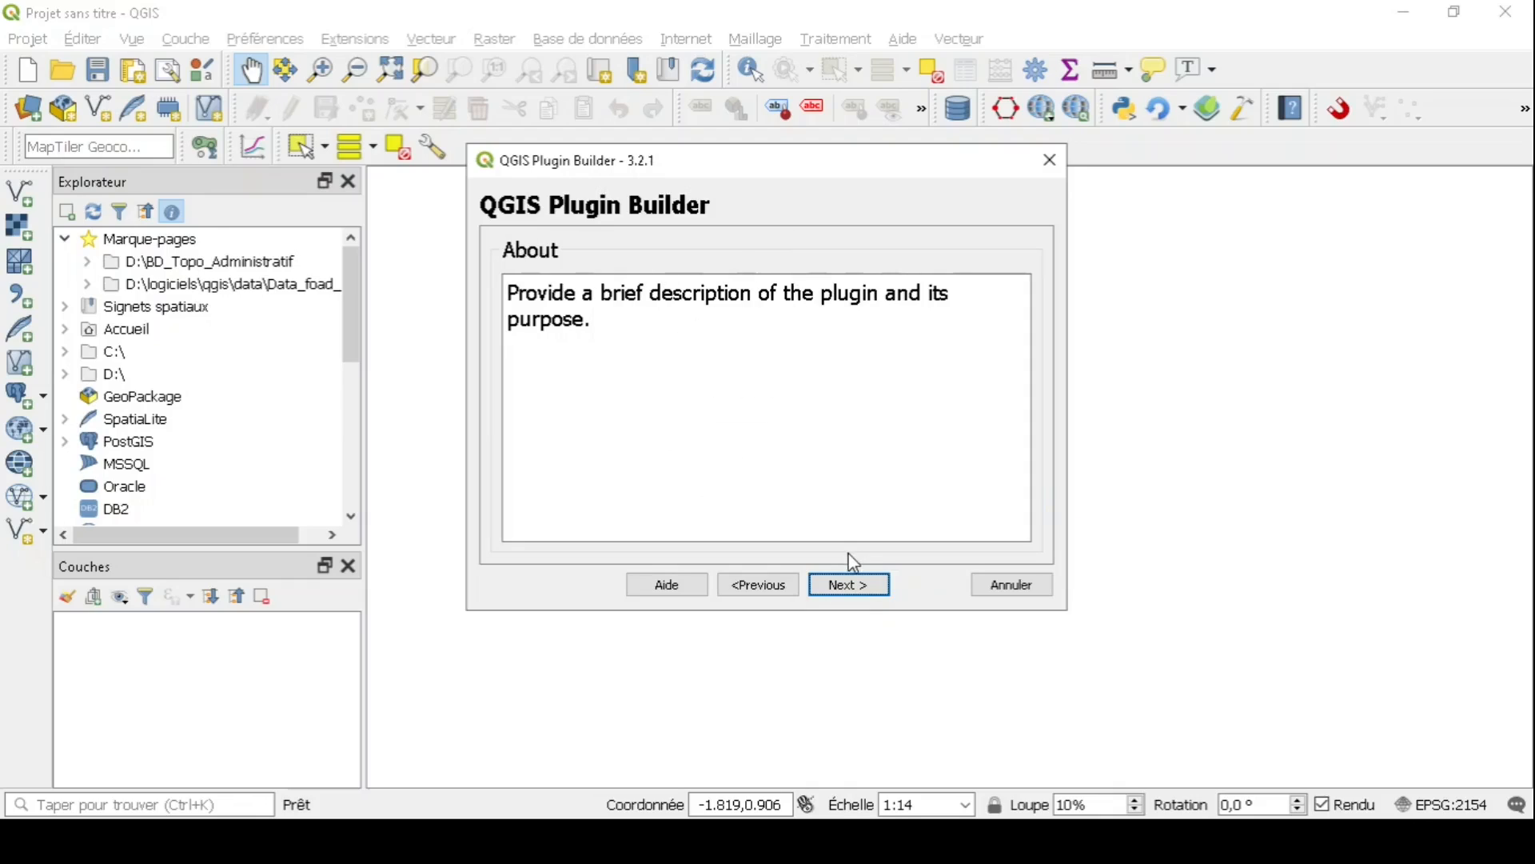
# - Set the menu item text to 'plugin test' on the template page and continue to the extras
pyautogui.click(844, 587)
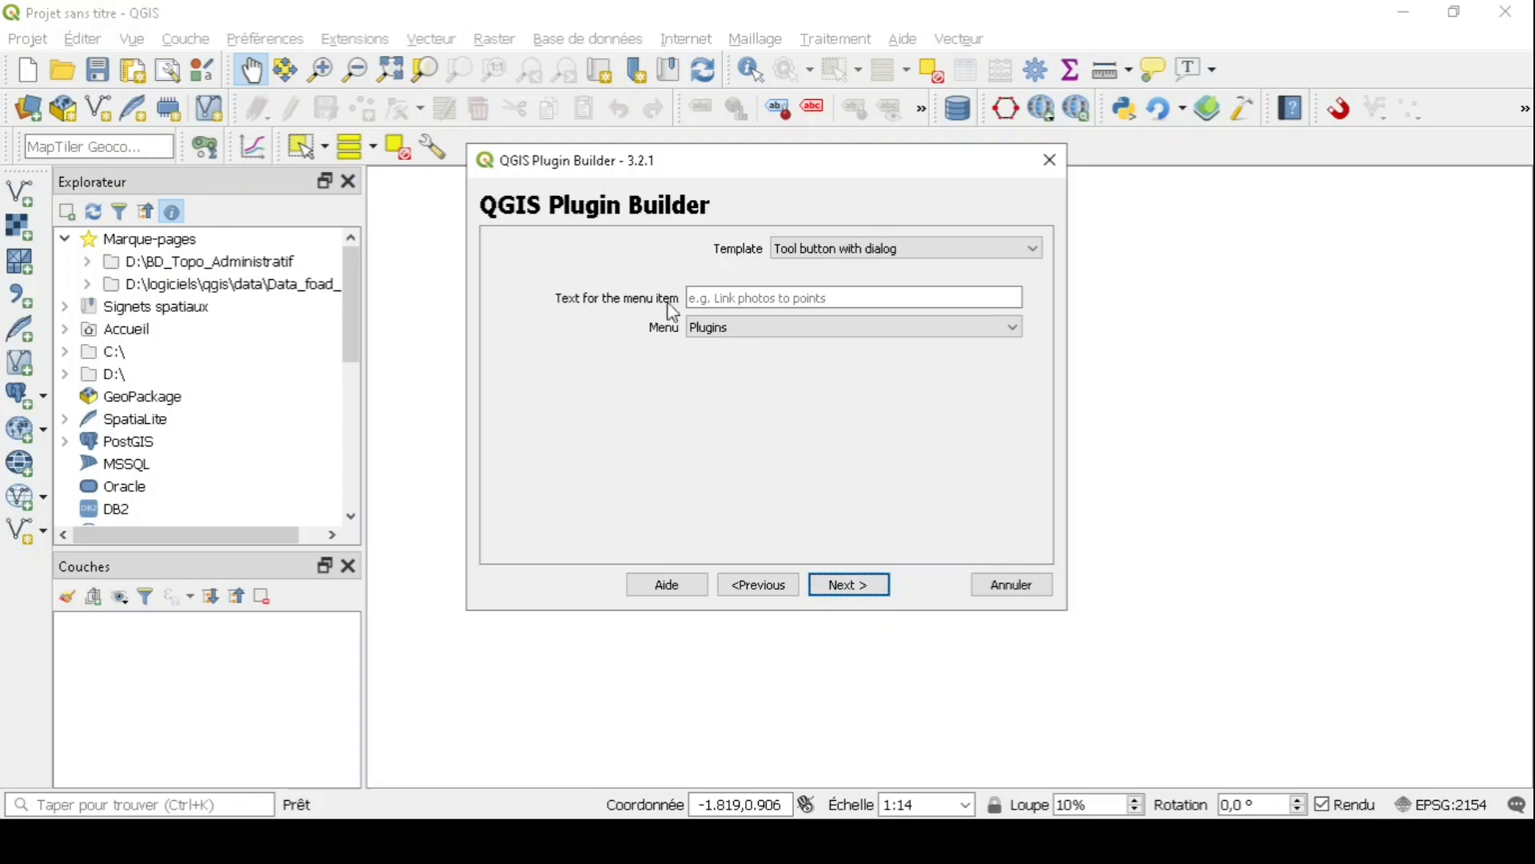
pyautogui.click(703, 296)
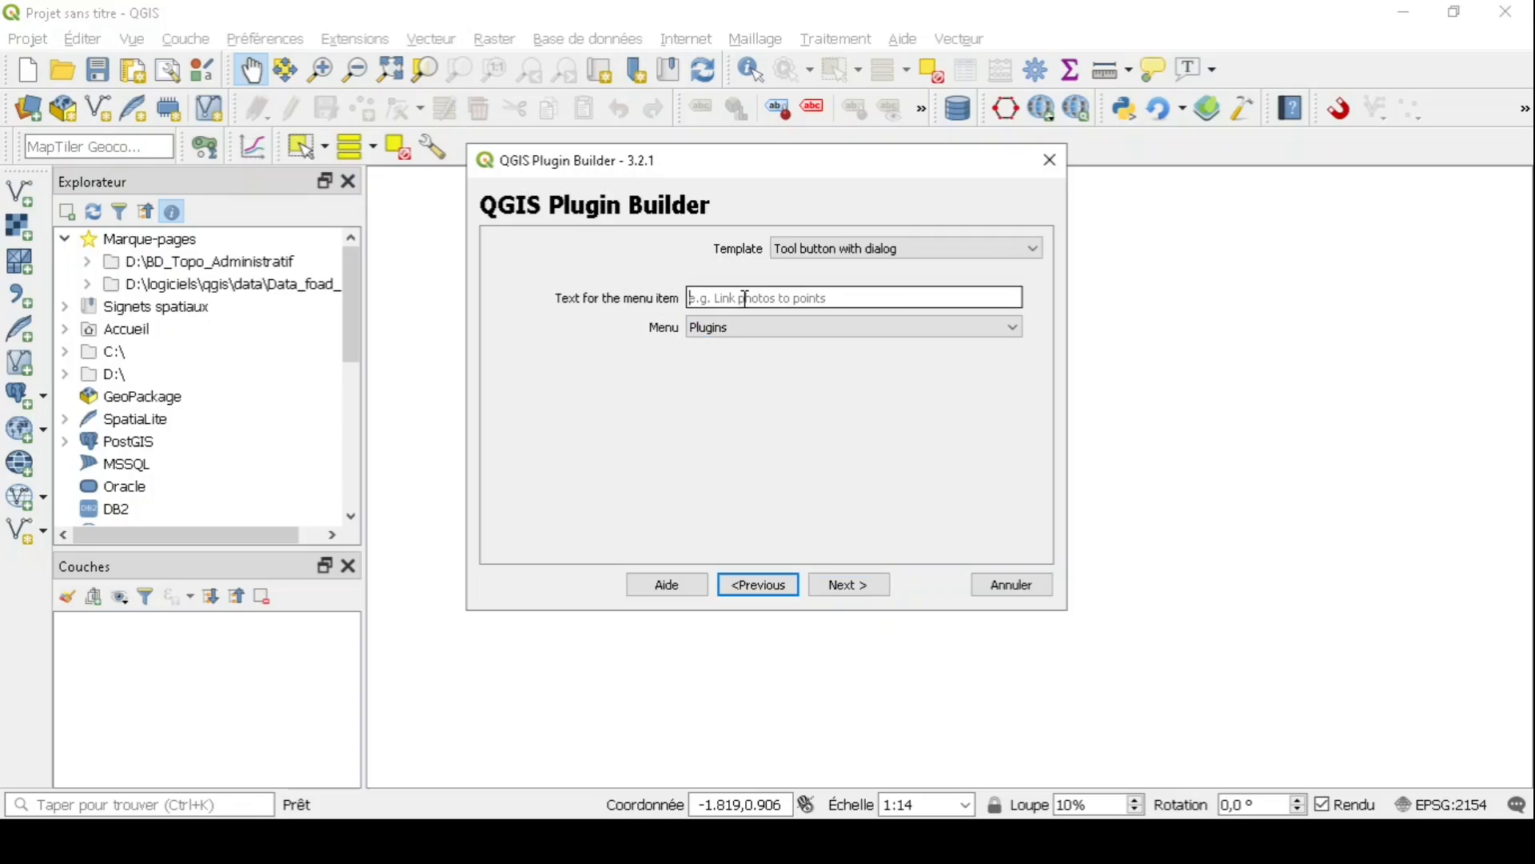
pyautogui.write('plugin test')
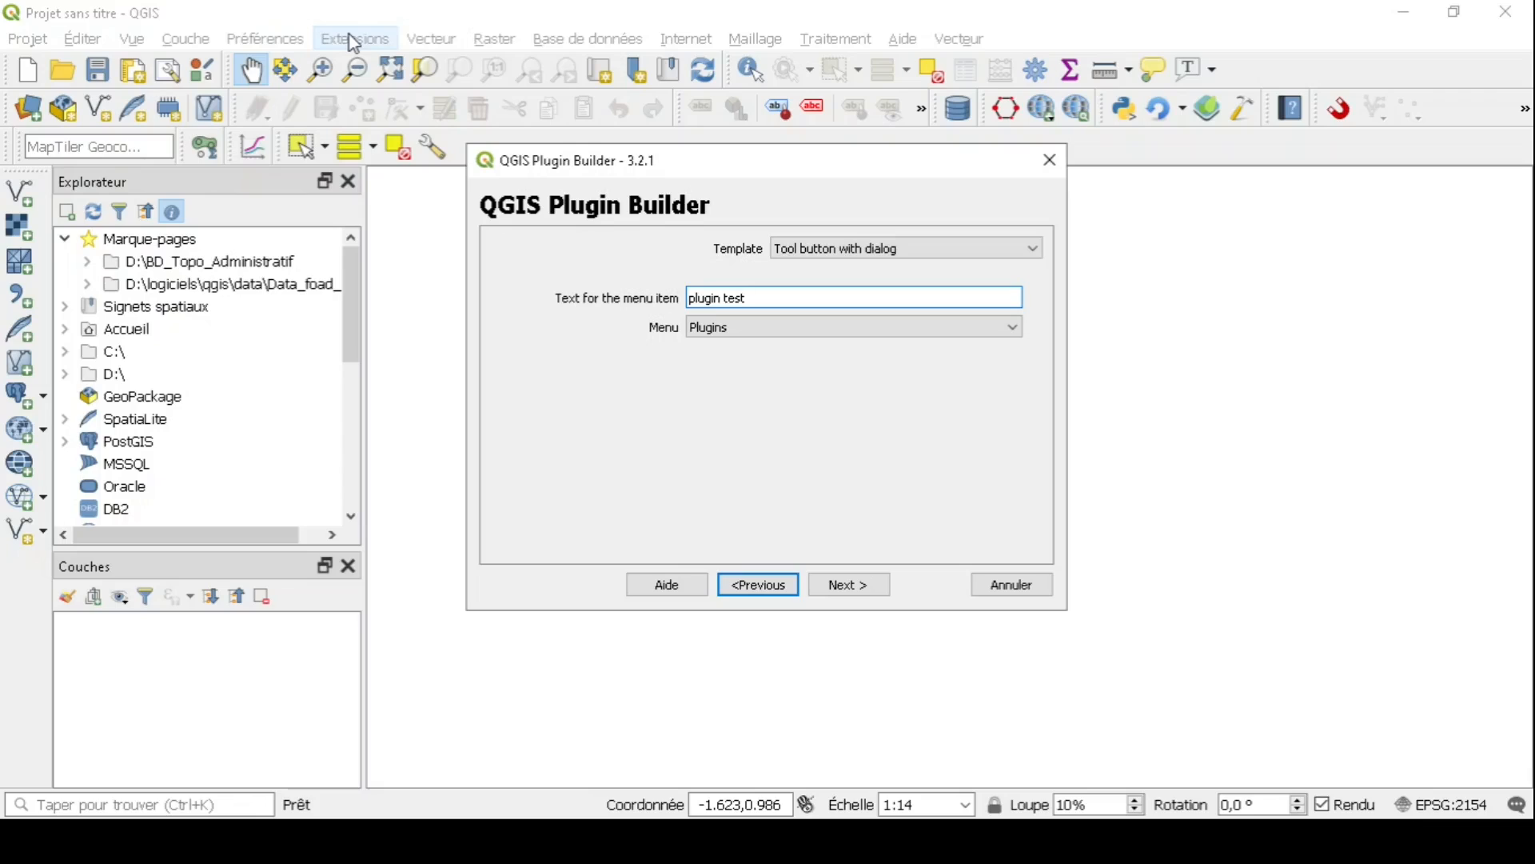
pyautogui.click(712, 298)
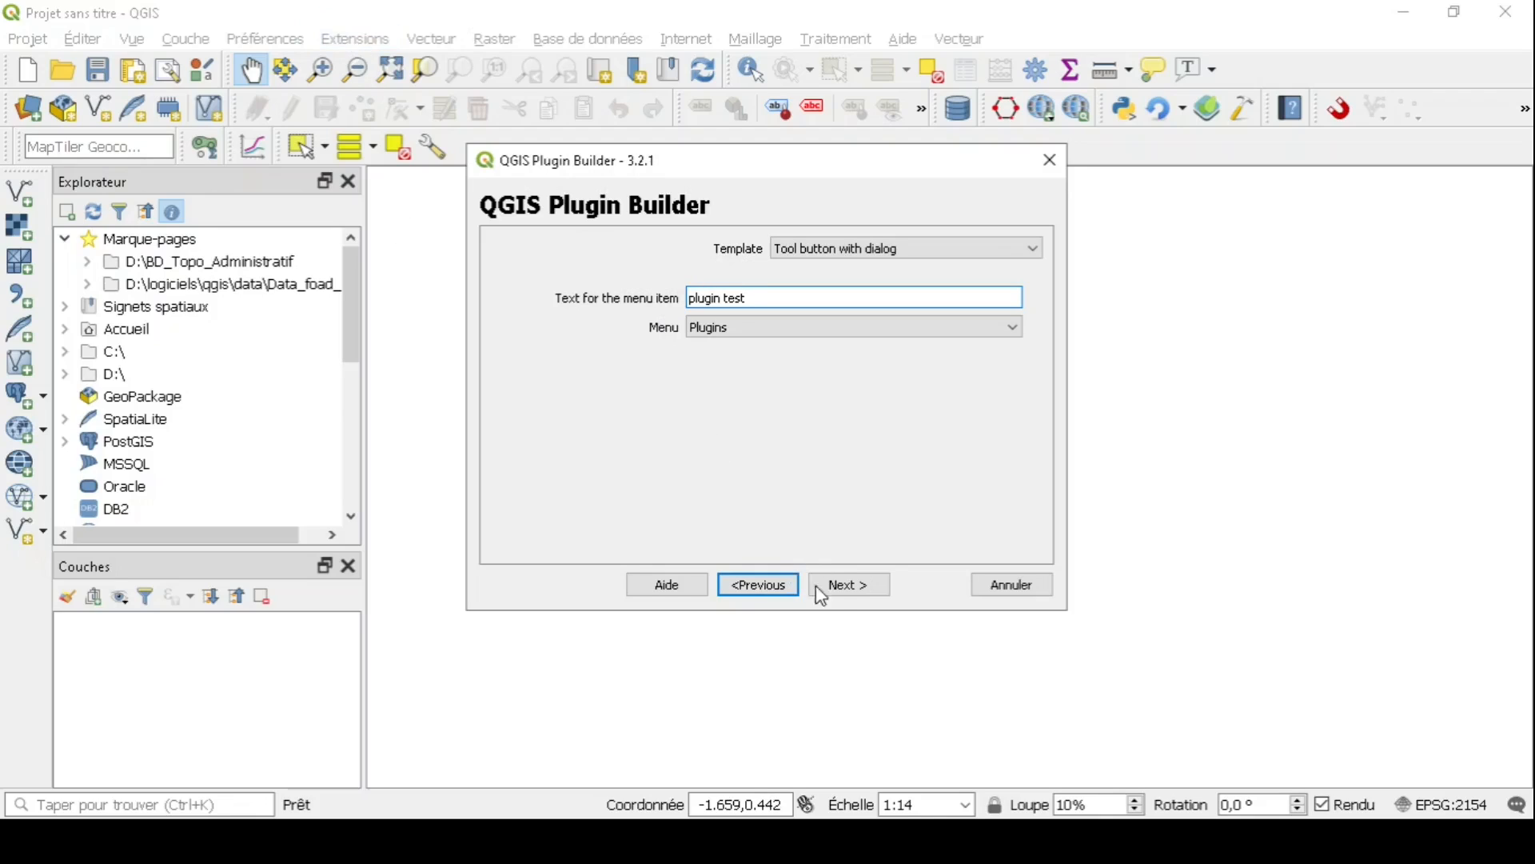
pyautogui.click(835, 589)
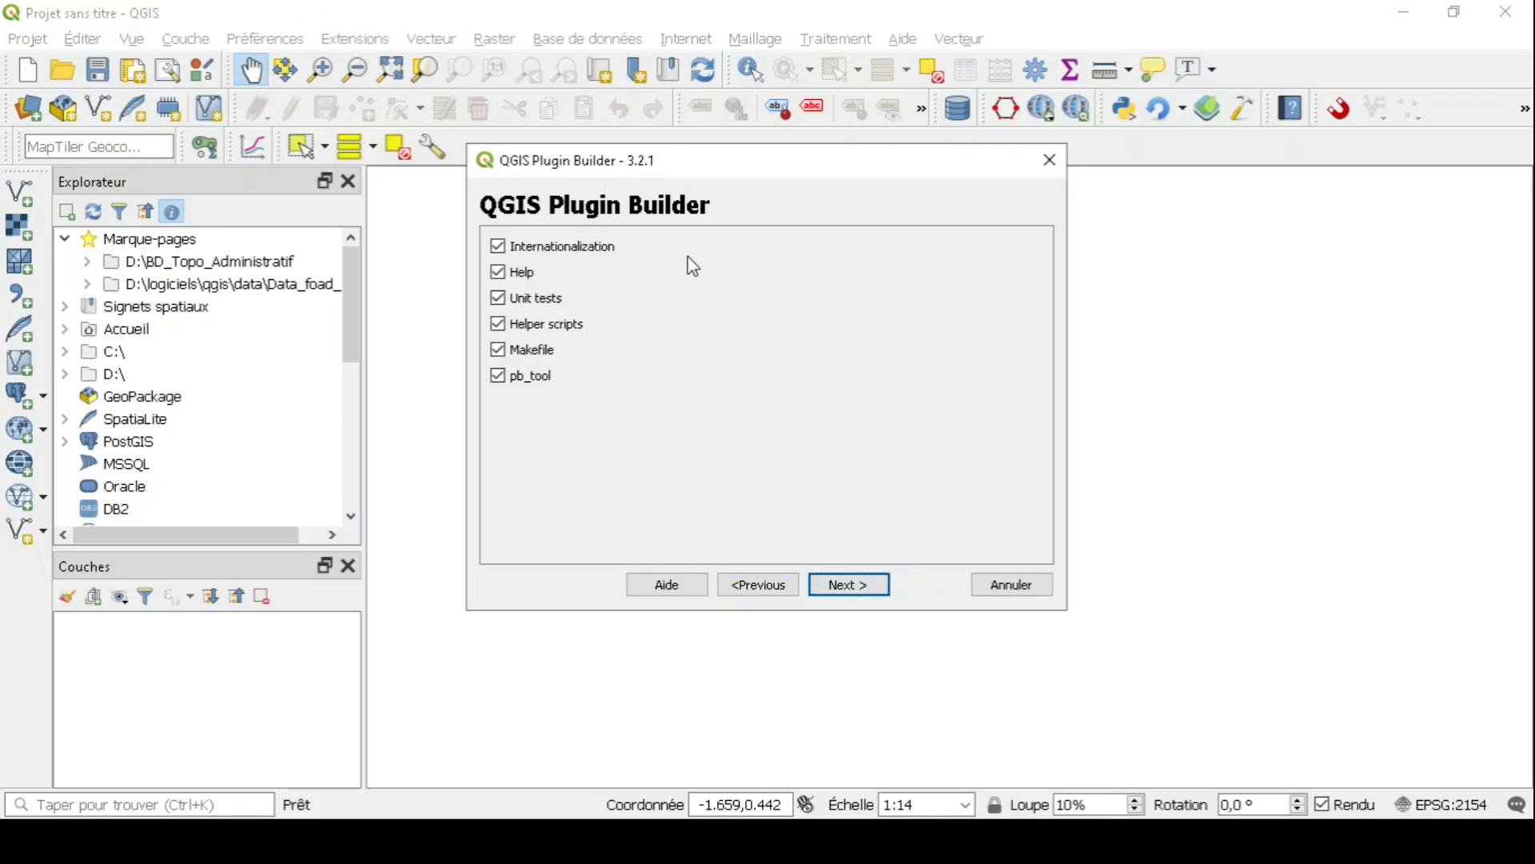
# - Flag the plugin as experimental on the Publication page and continue to the output directory
pyautogui.click(849, 596)
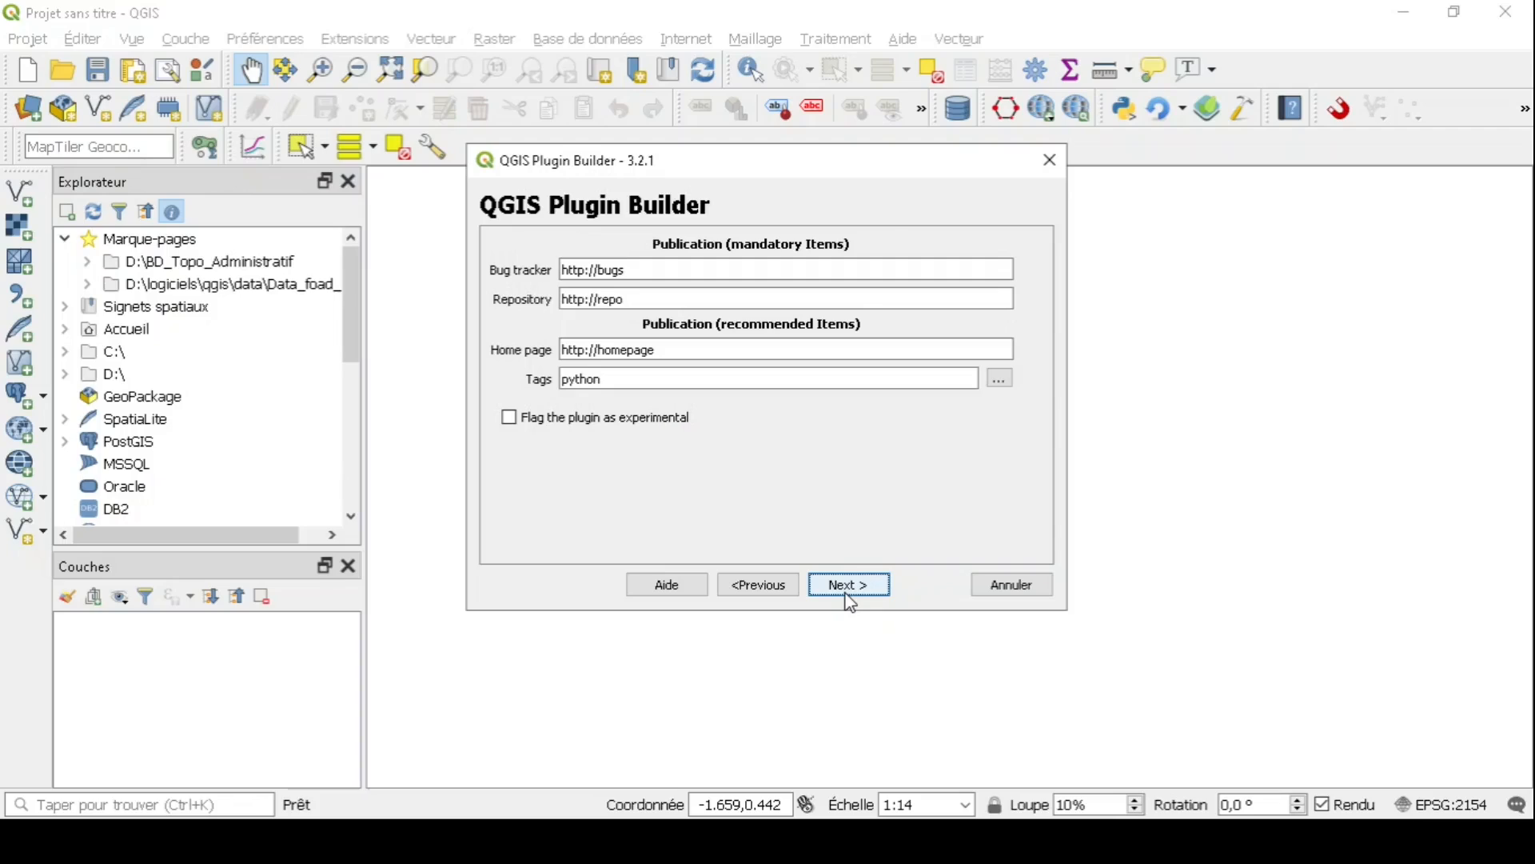
pyautogui.click(509, 419)
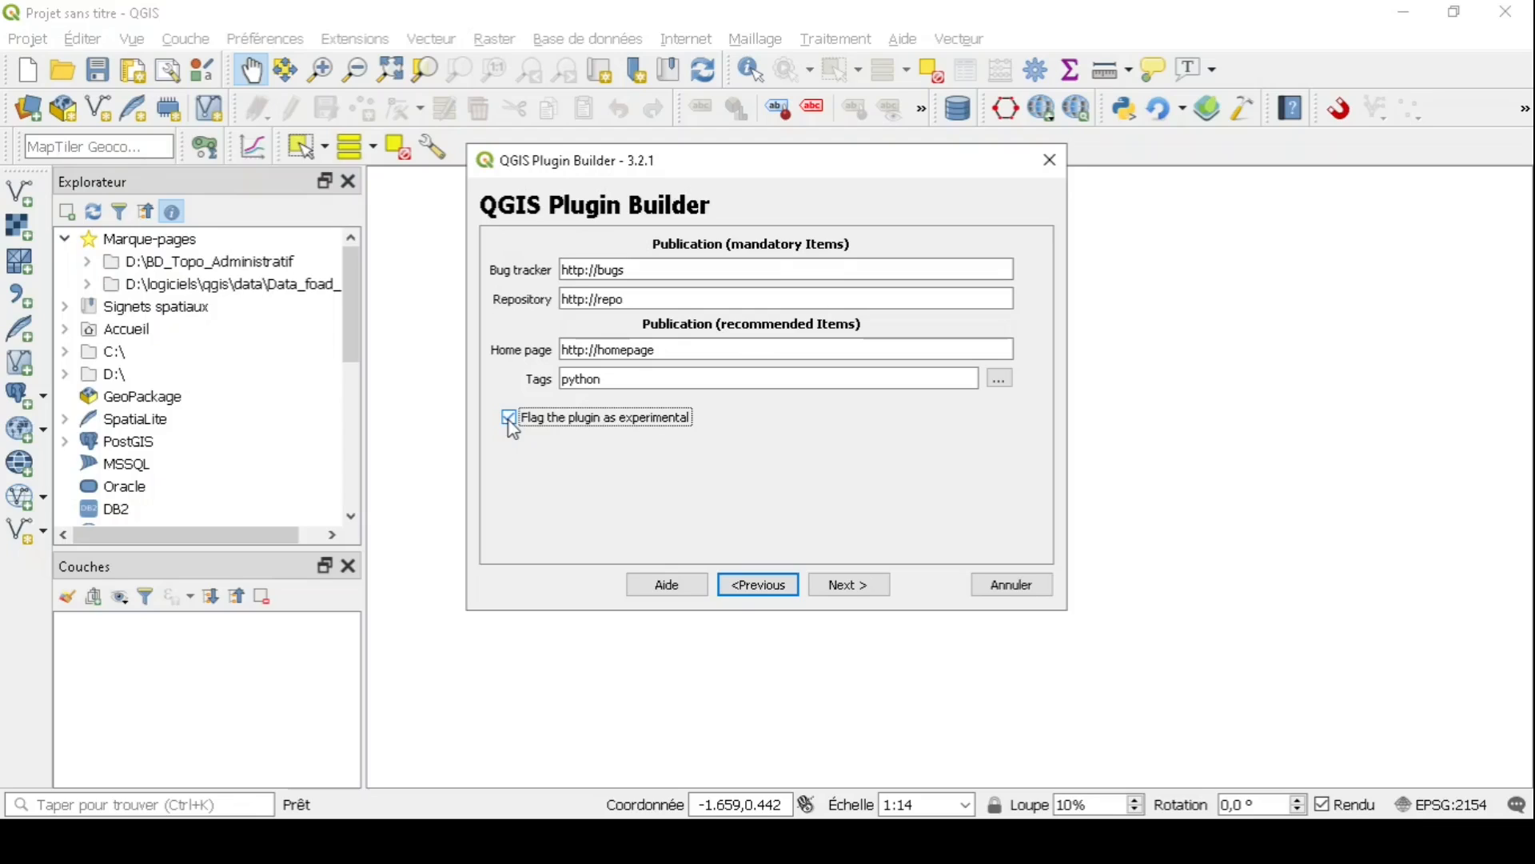
pyautogui.click(835, 587)
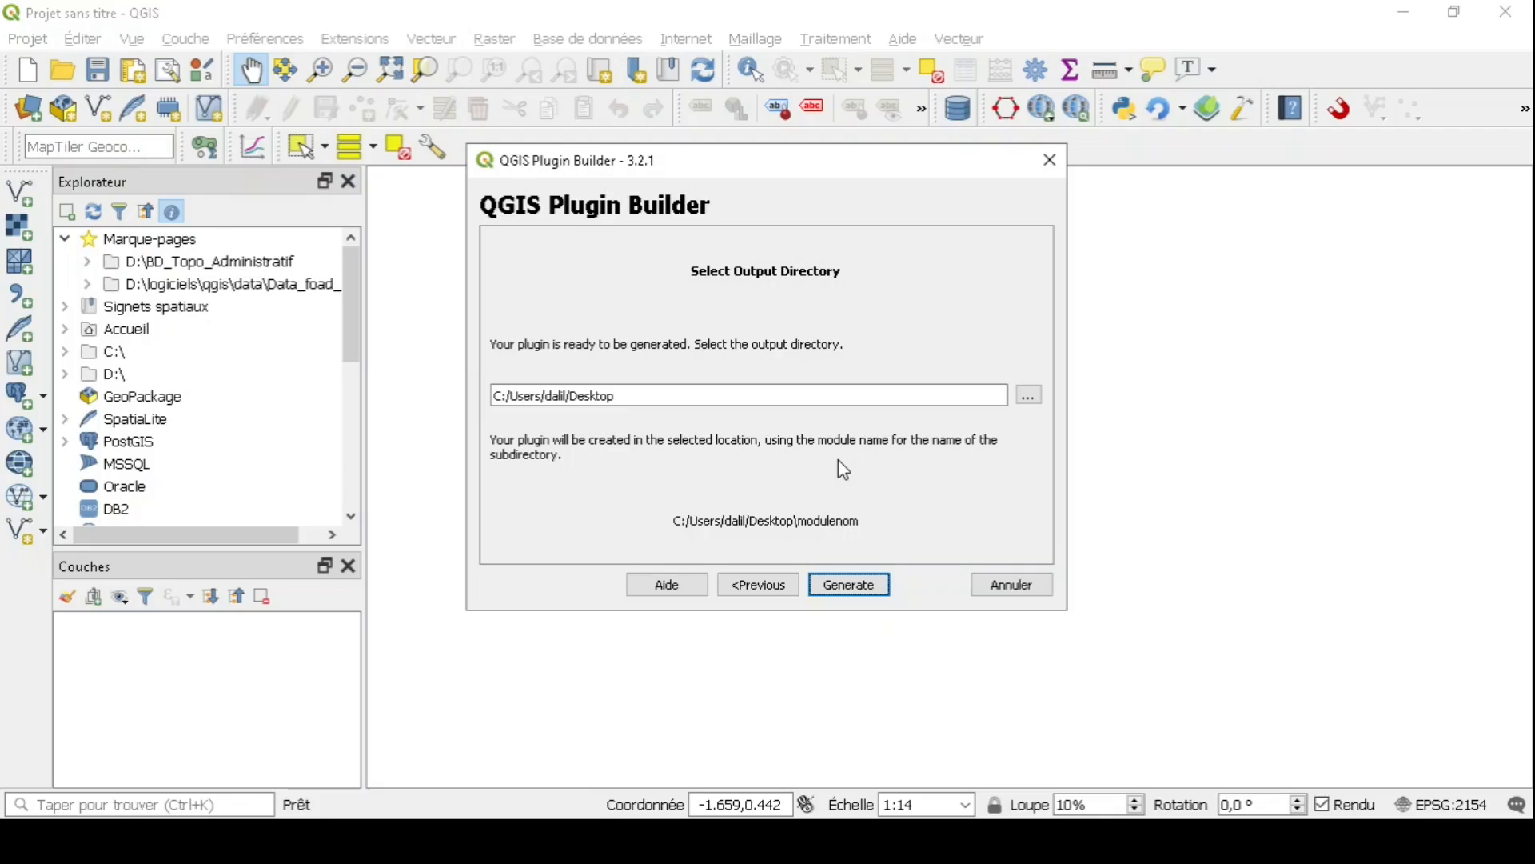
# - Generate the plugin to the Desktop, accepting the resources.qrc compile warning and closing the summary
pyautogui.click(879, 591)
pyautogui.click(879, 590)
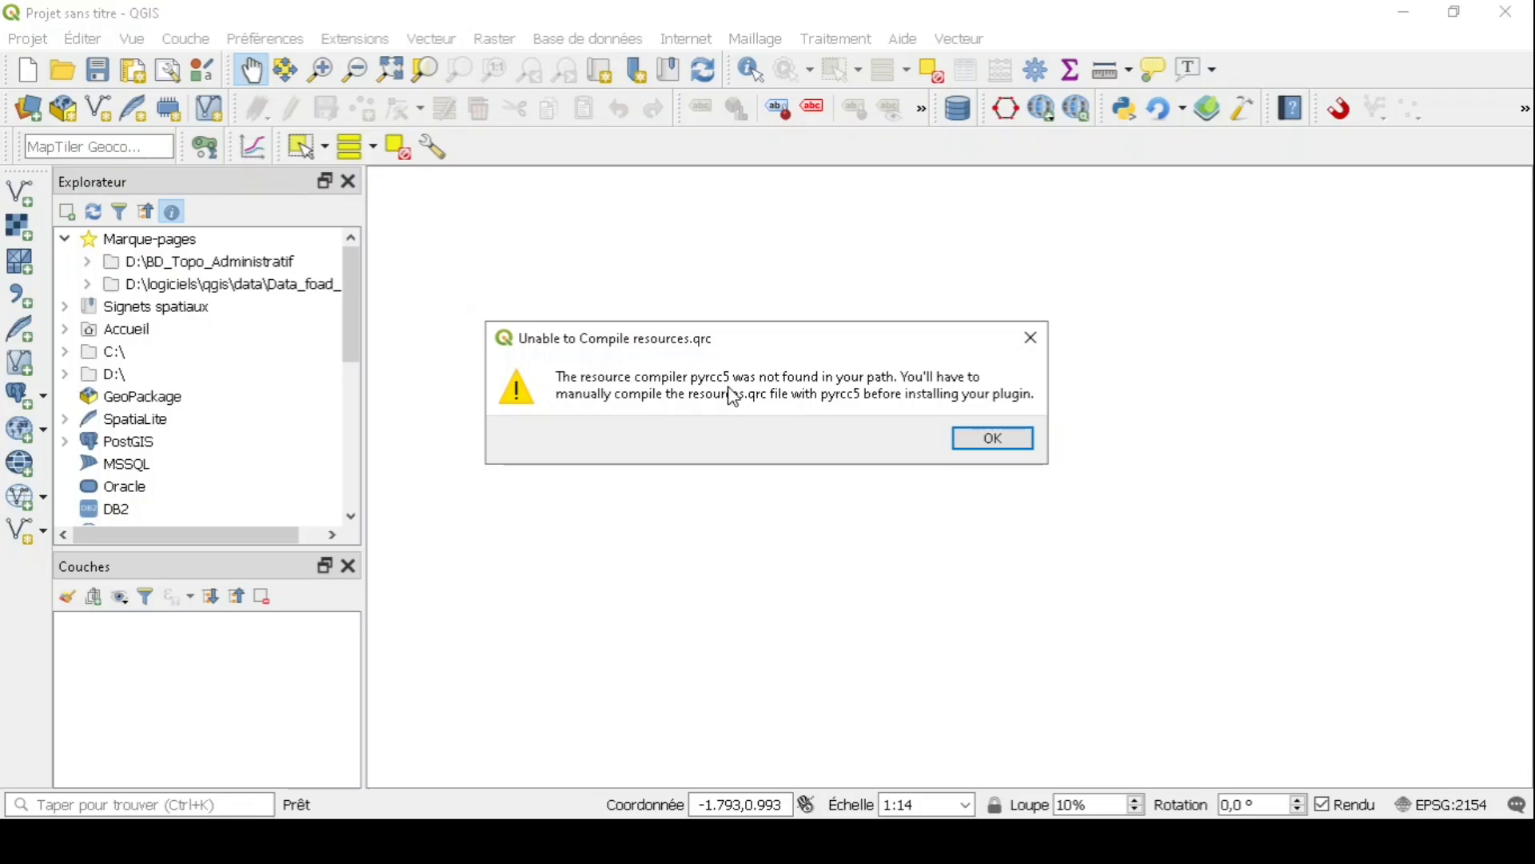
pyautogui.click(1017, 445)
pyautogui.click(1178, 11)
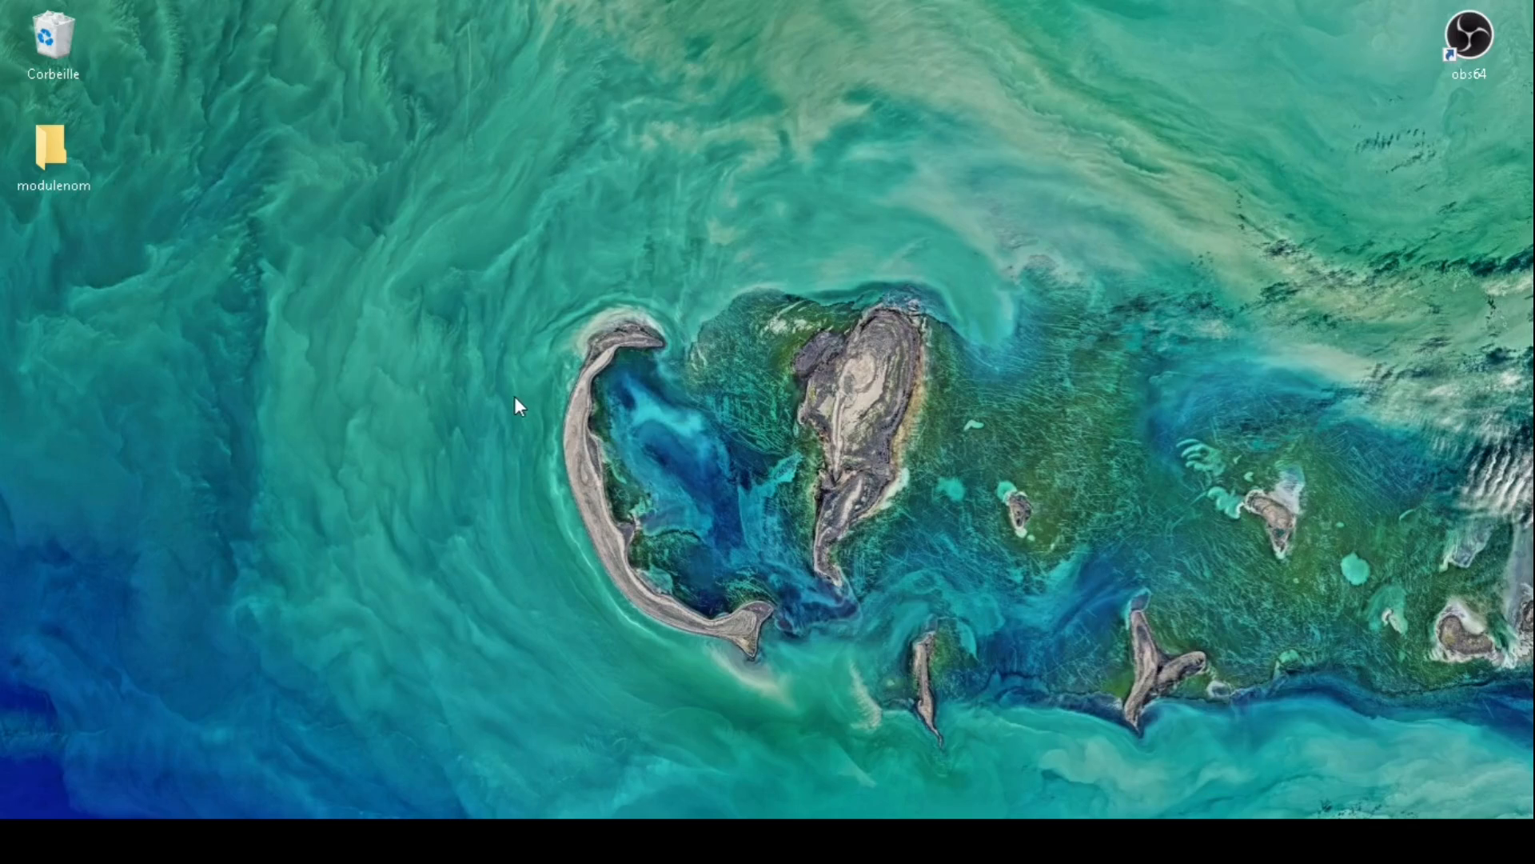
pyautogui.moveTo(69, 168)
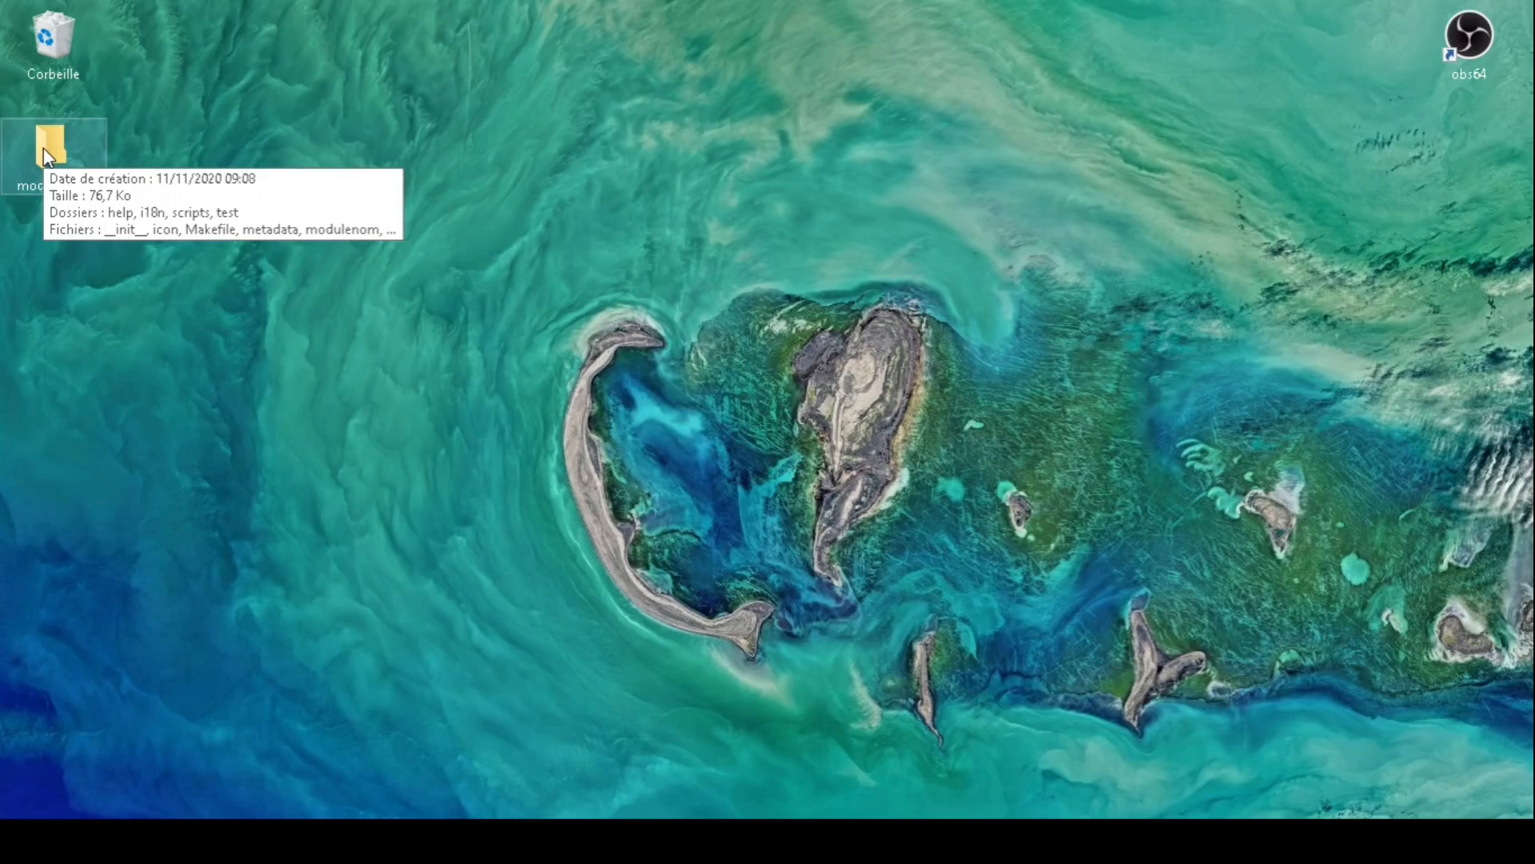
# - Open the Desktop modulenom folder maximized and look at its resources.qrc file
pyautogui.doubleClick(43, 147)
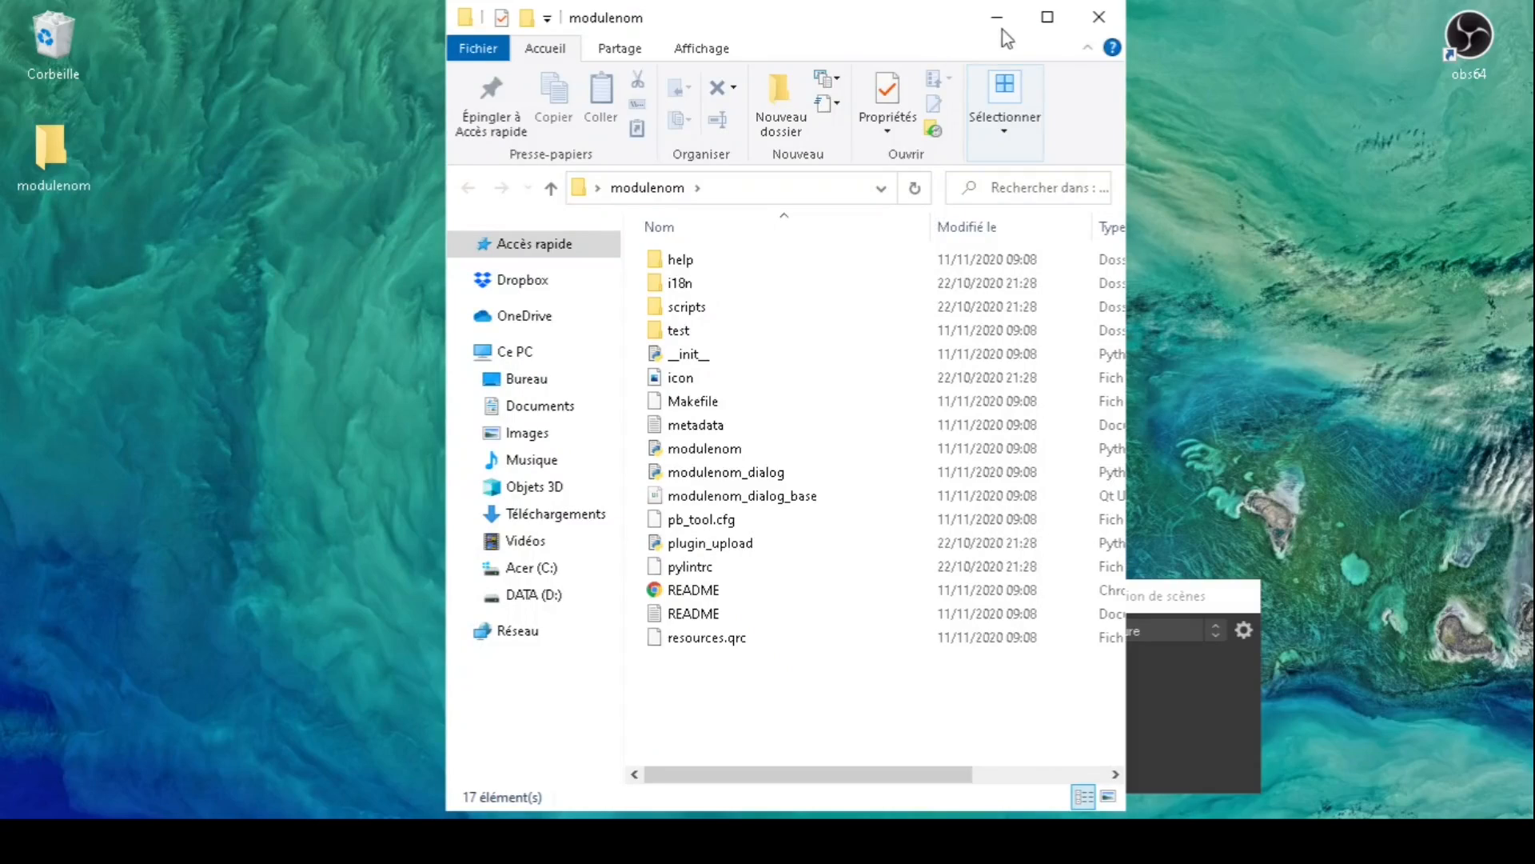
pyautogui.click(1047, 16)
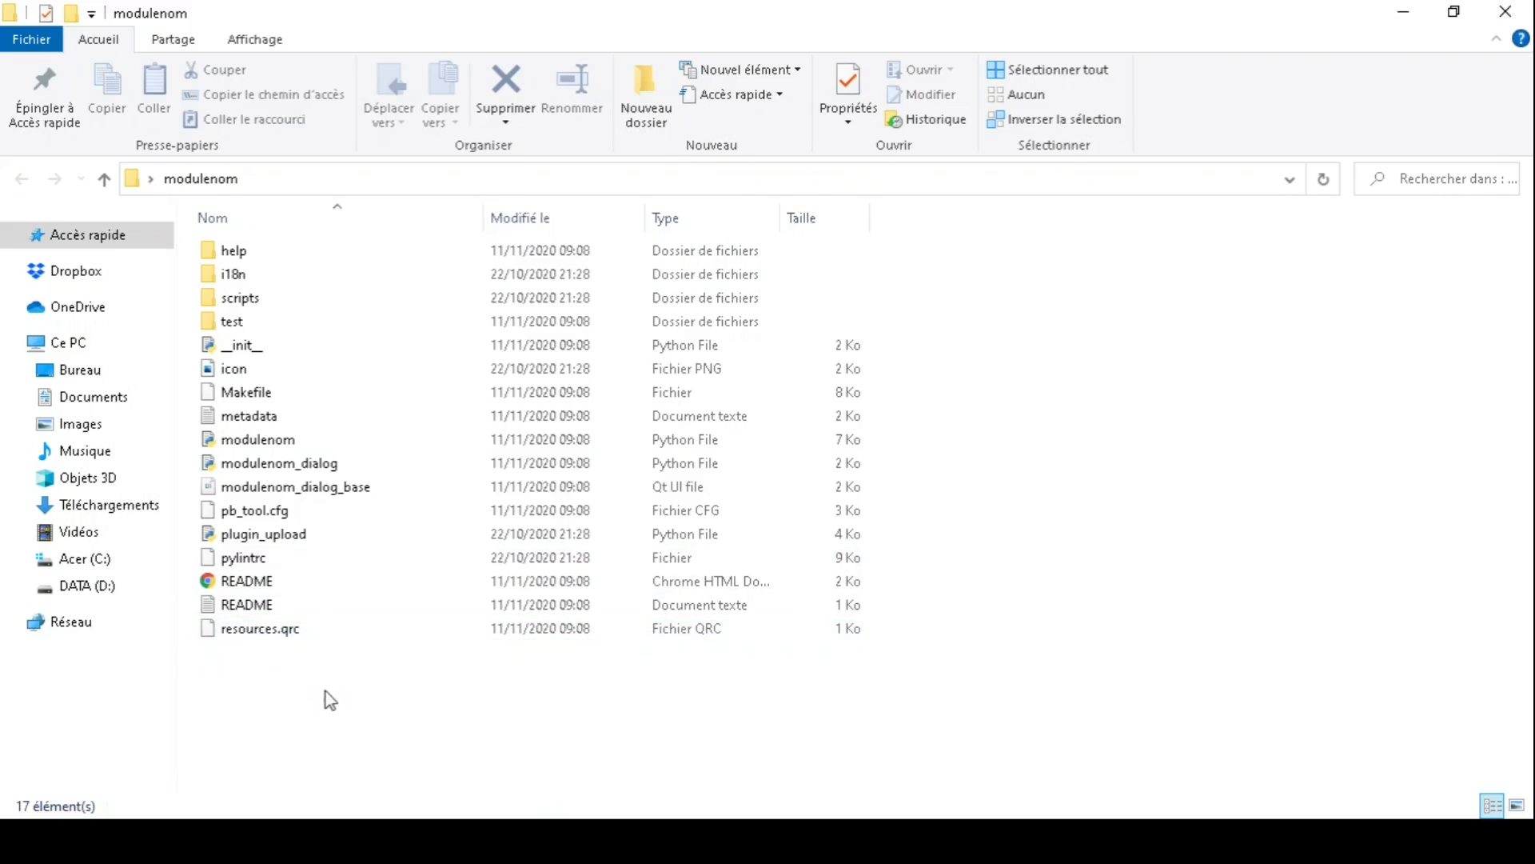
pyautogui.click(283, 635)
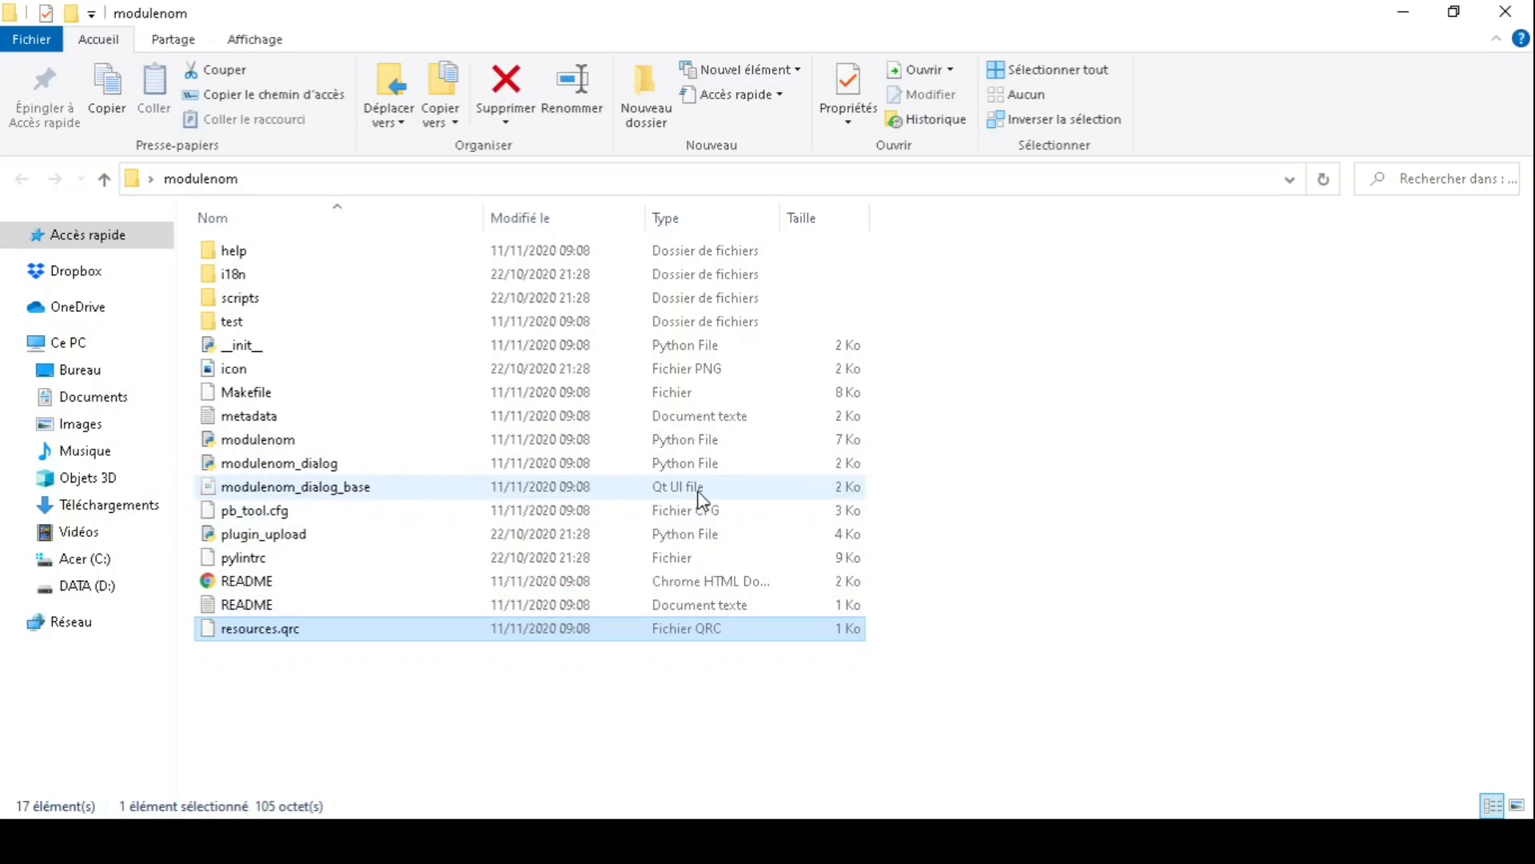
pyautogui.click(657, 758)
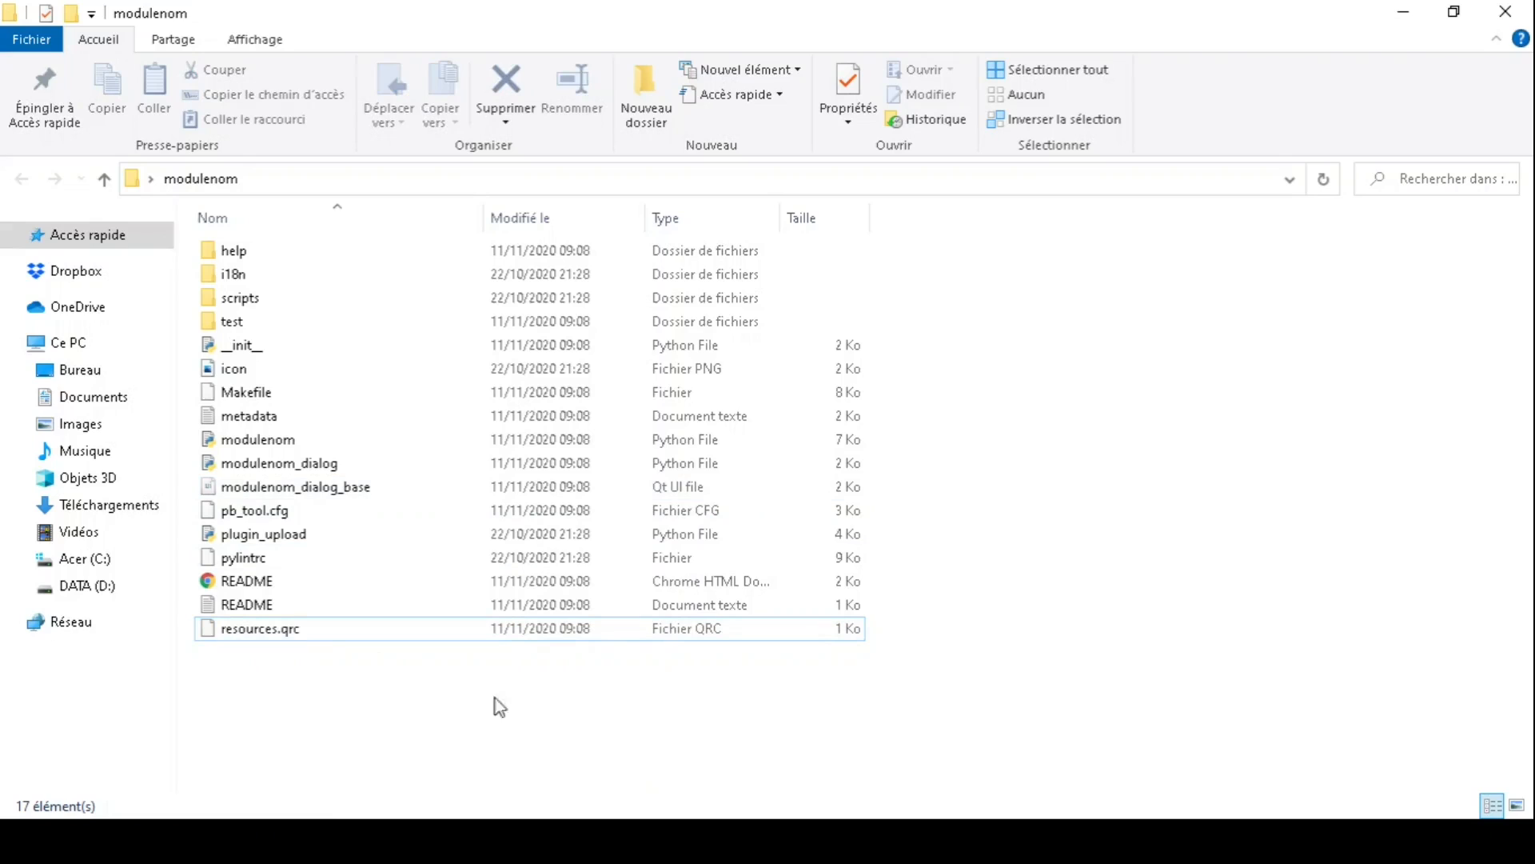
# - Browse to C:\Programmes\QGIS 3.10 and select the OSGeo4W batch file
pyautogui.click(86, 558)
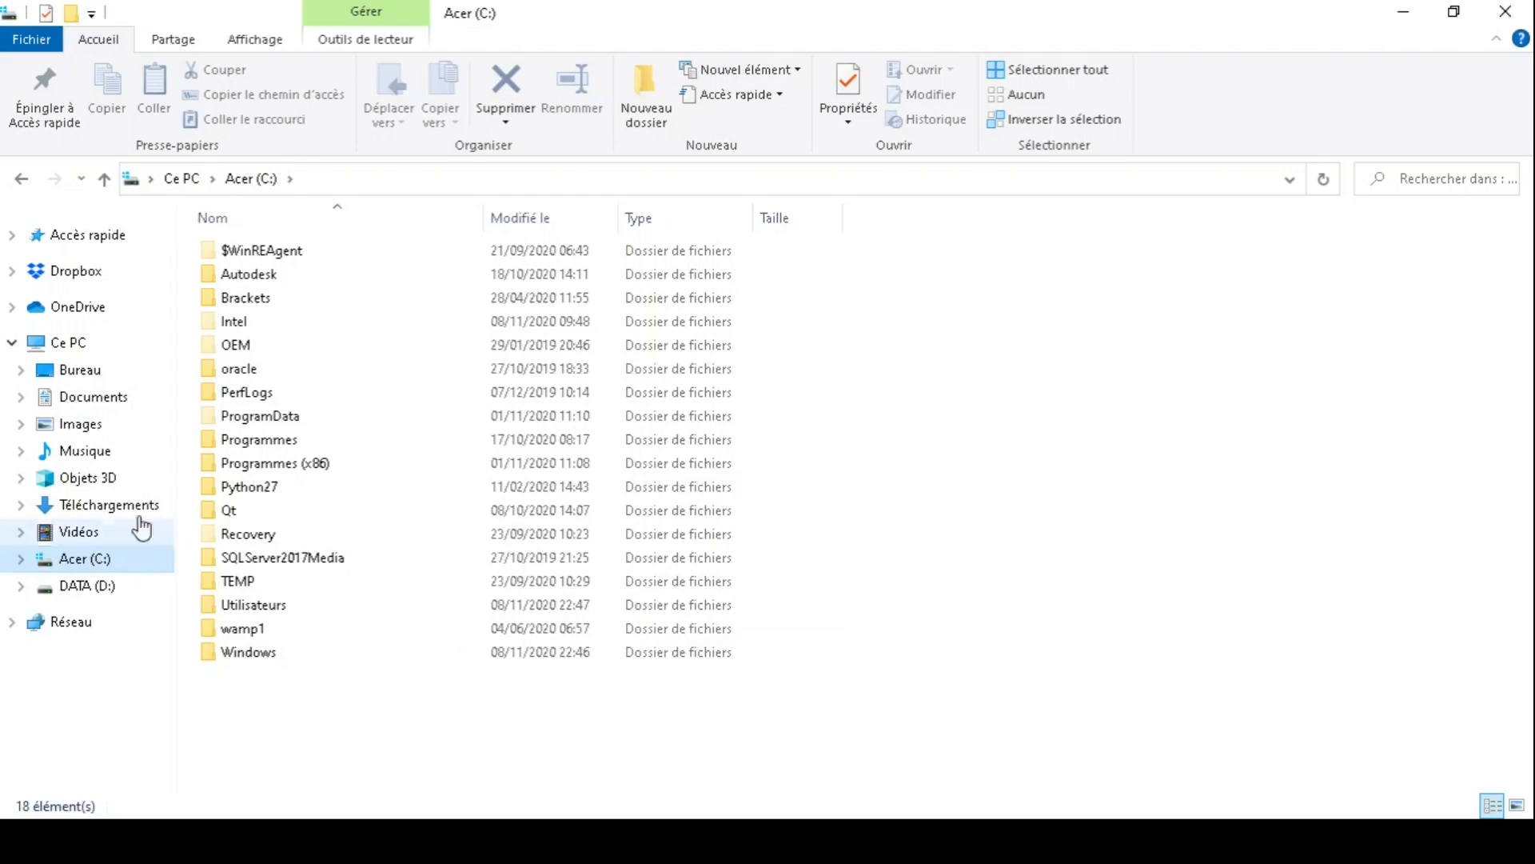
pyautogui.doubleClick(310, 446)
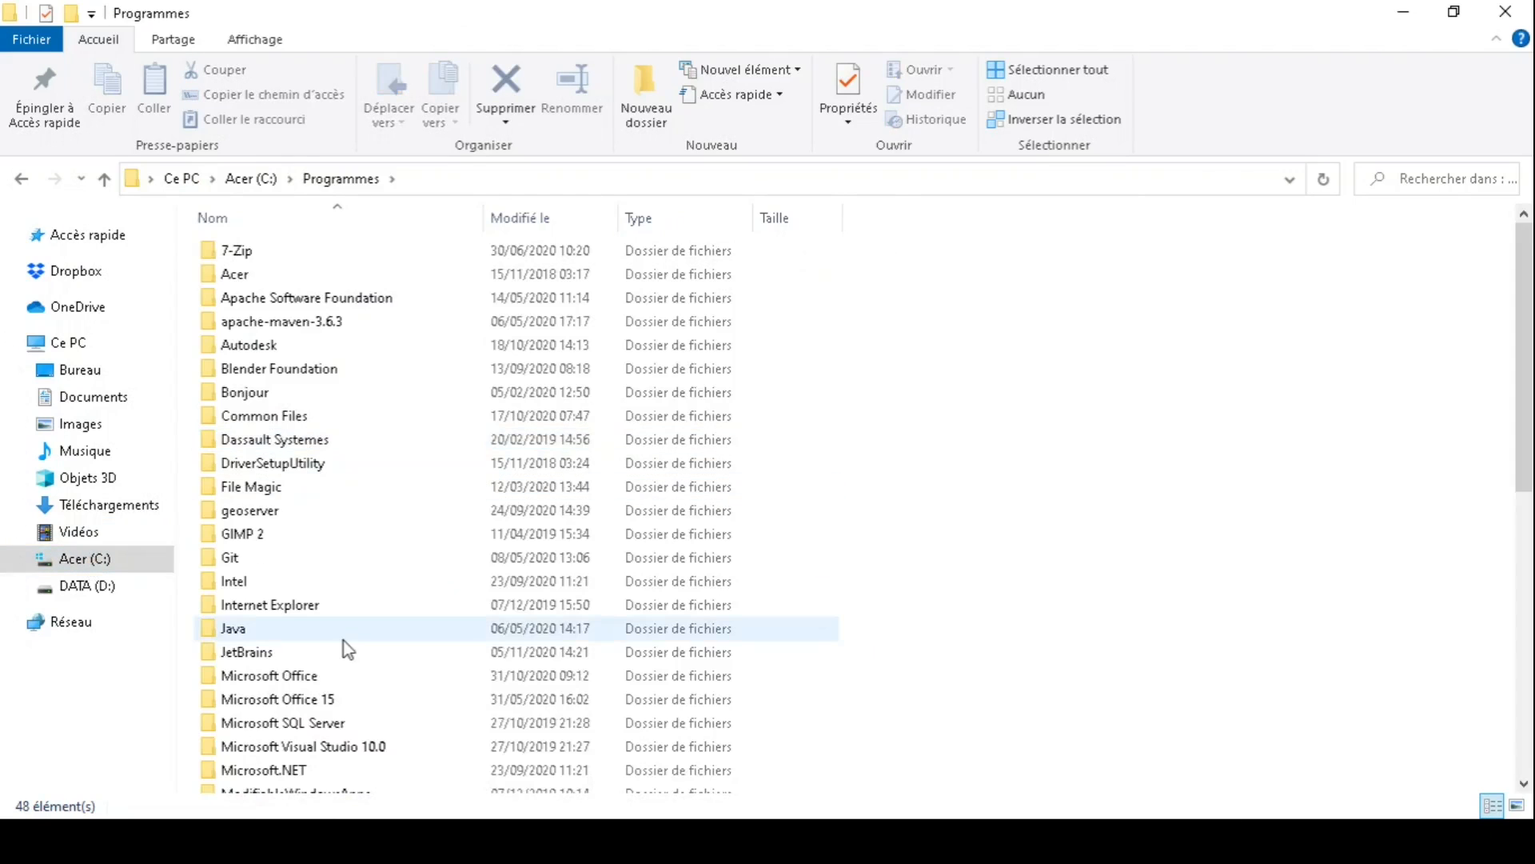
pyautogui.scroll(-6, 343, 639)
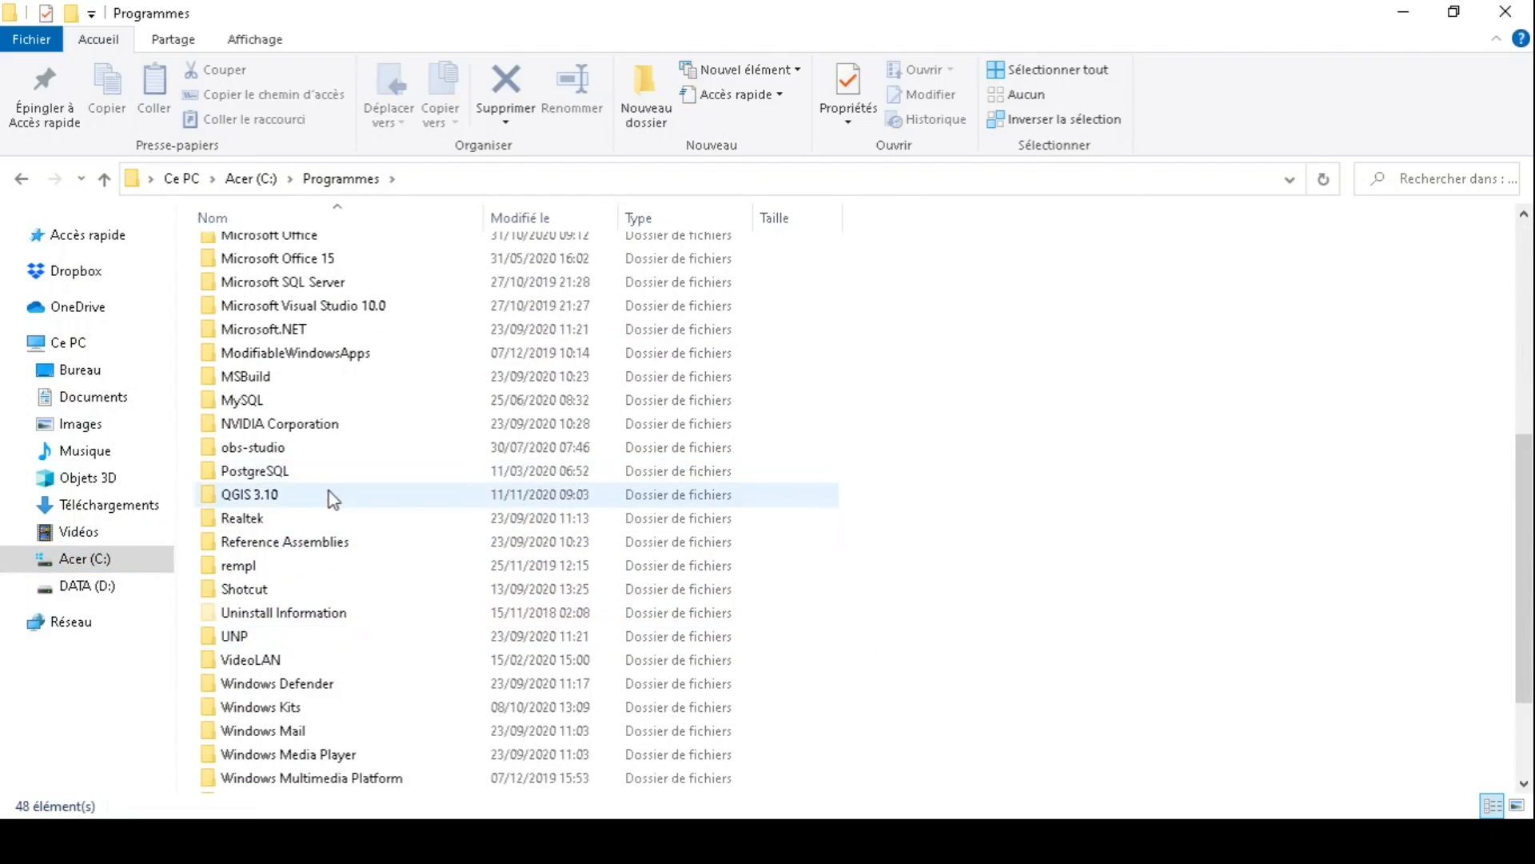
pyautogui.doubleClick(328, 492)
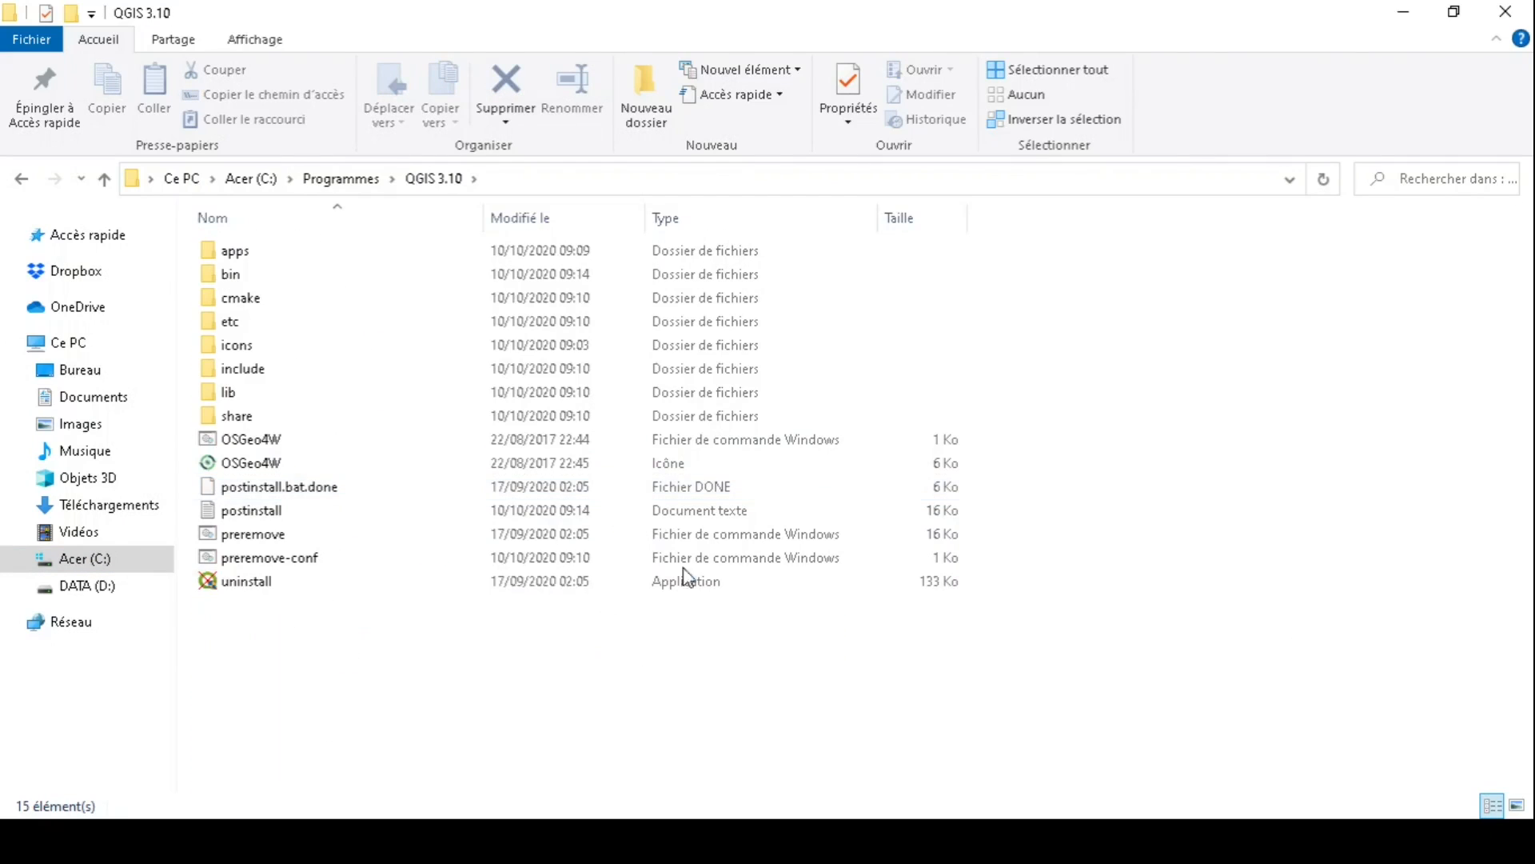
pyautogui.click(281, 438)
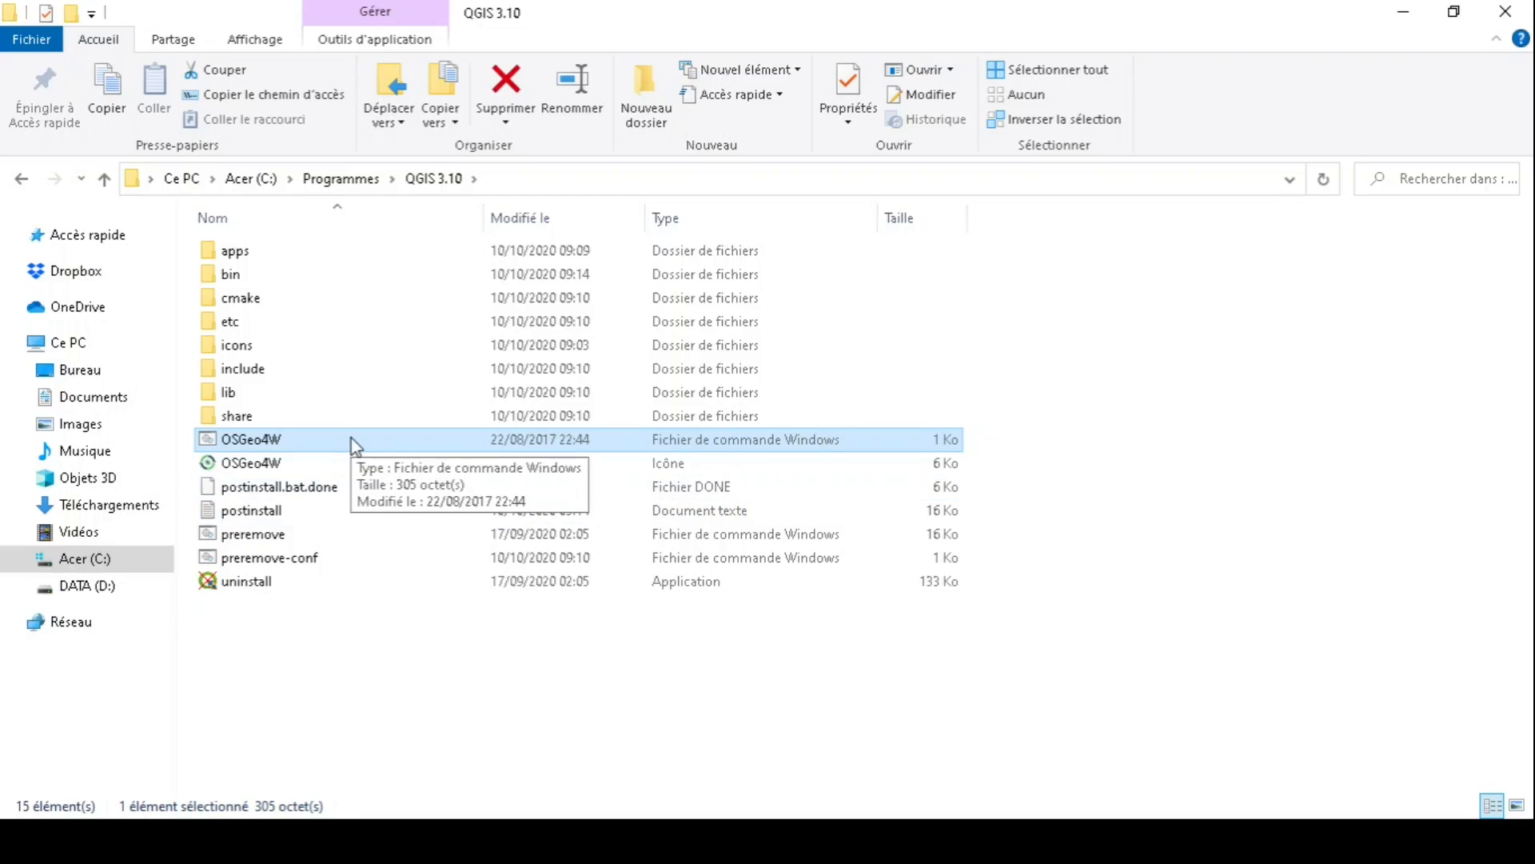
pyautogui.moveTo(352, 438)
pyautogui.mouseDown()
pyautogui.moveTo(319, 476)
pyautogui.moveTo(348, 449)
pyautogui.mouseUp()
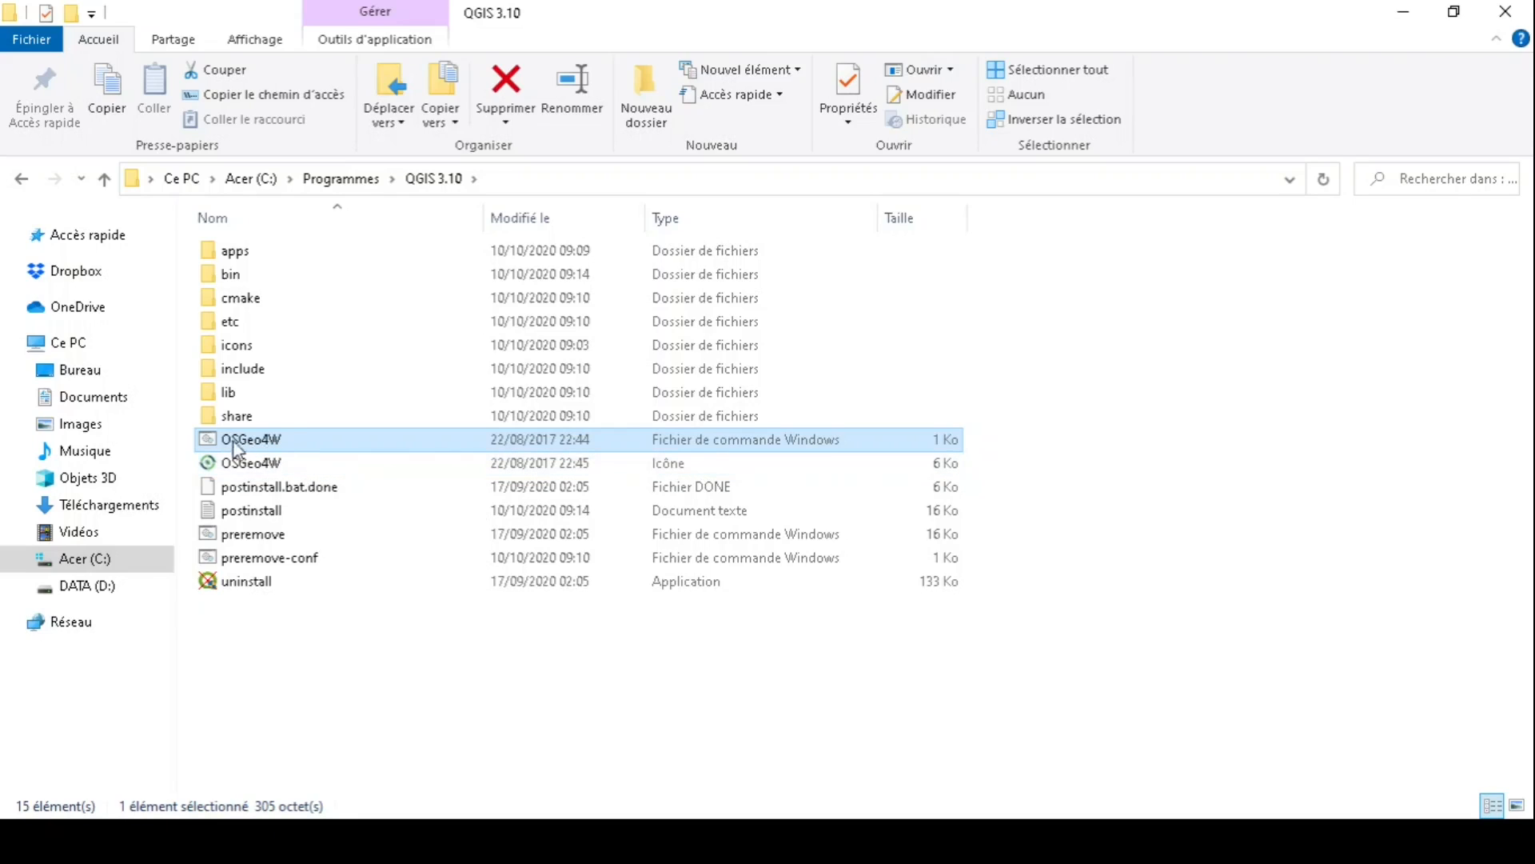
pyautogui.click(256, 463)
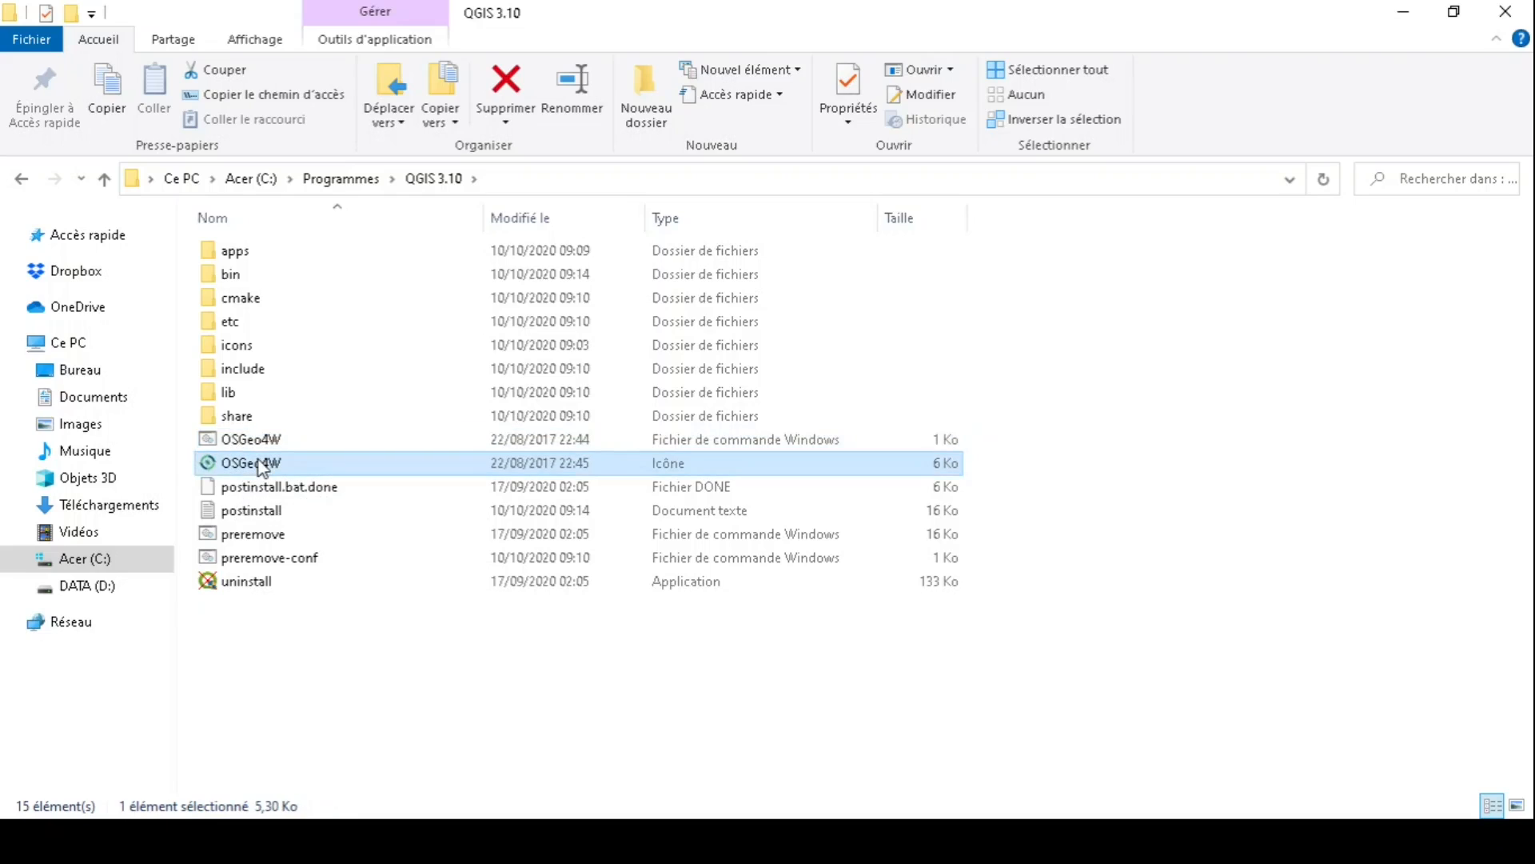
pyautogui.click(287, 432)
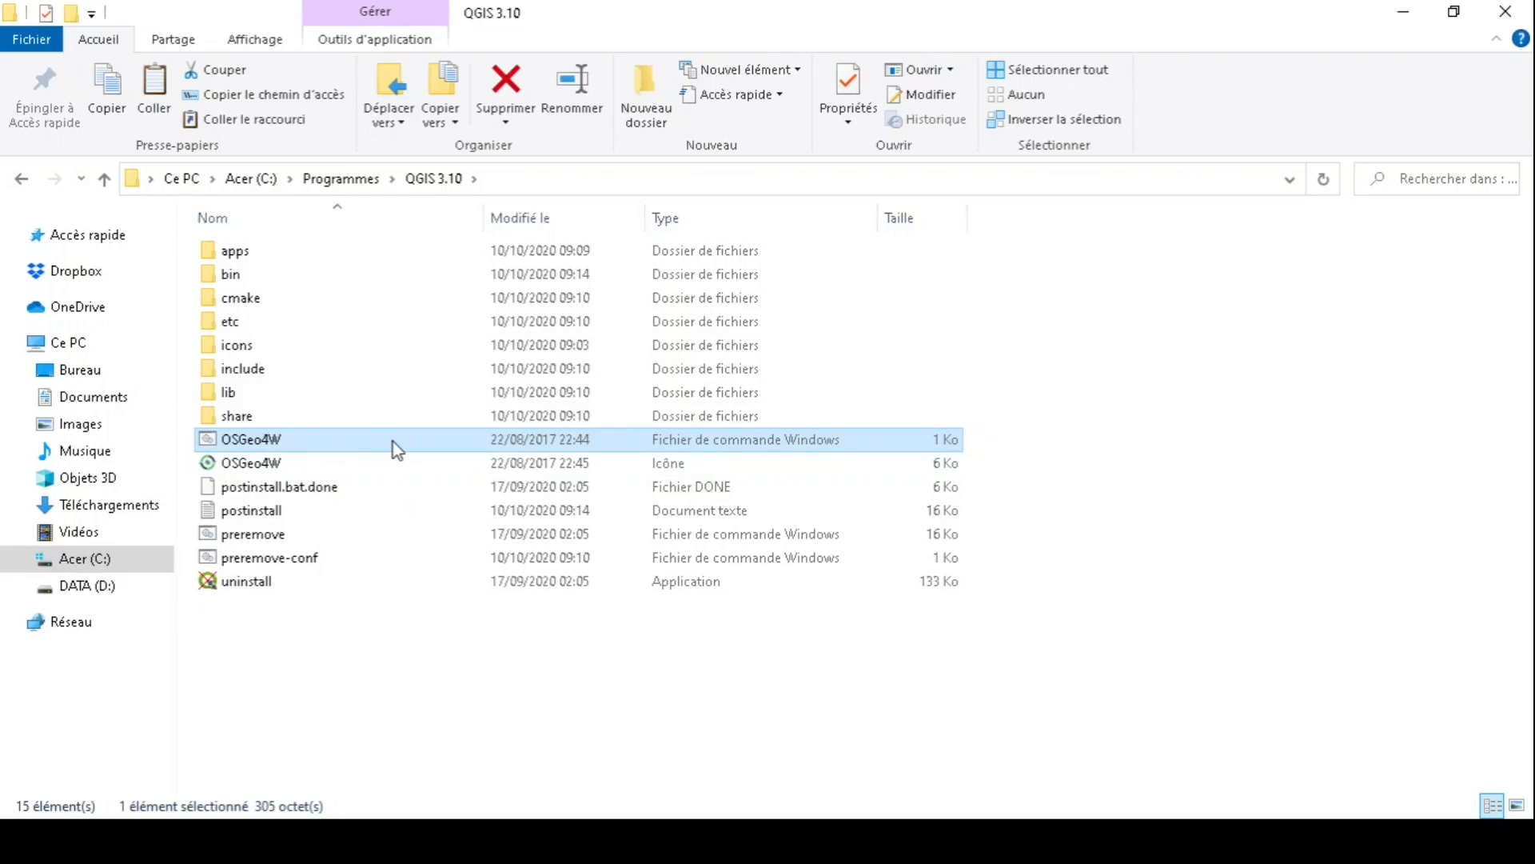
# - Paste a copy of the OSGeo4W batch file and rename it OSGeo4W_compil with administrator permission
pyautogui.hotkey('ctrl', 'v')
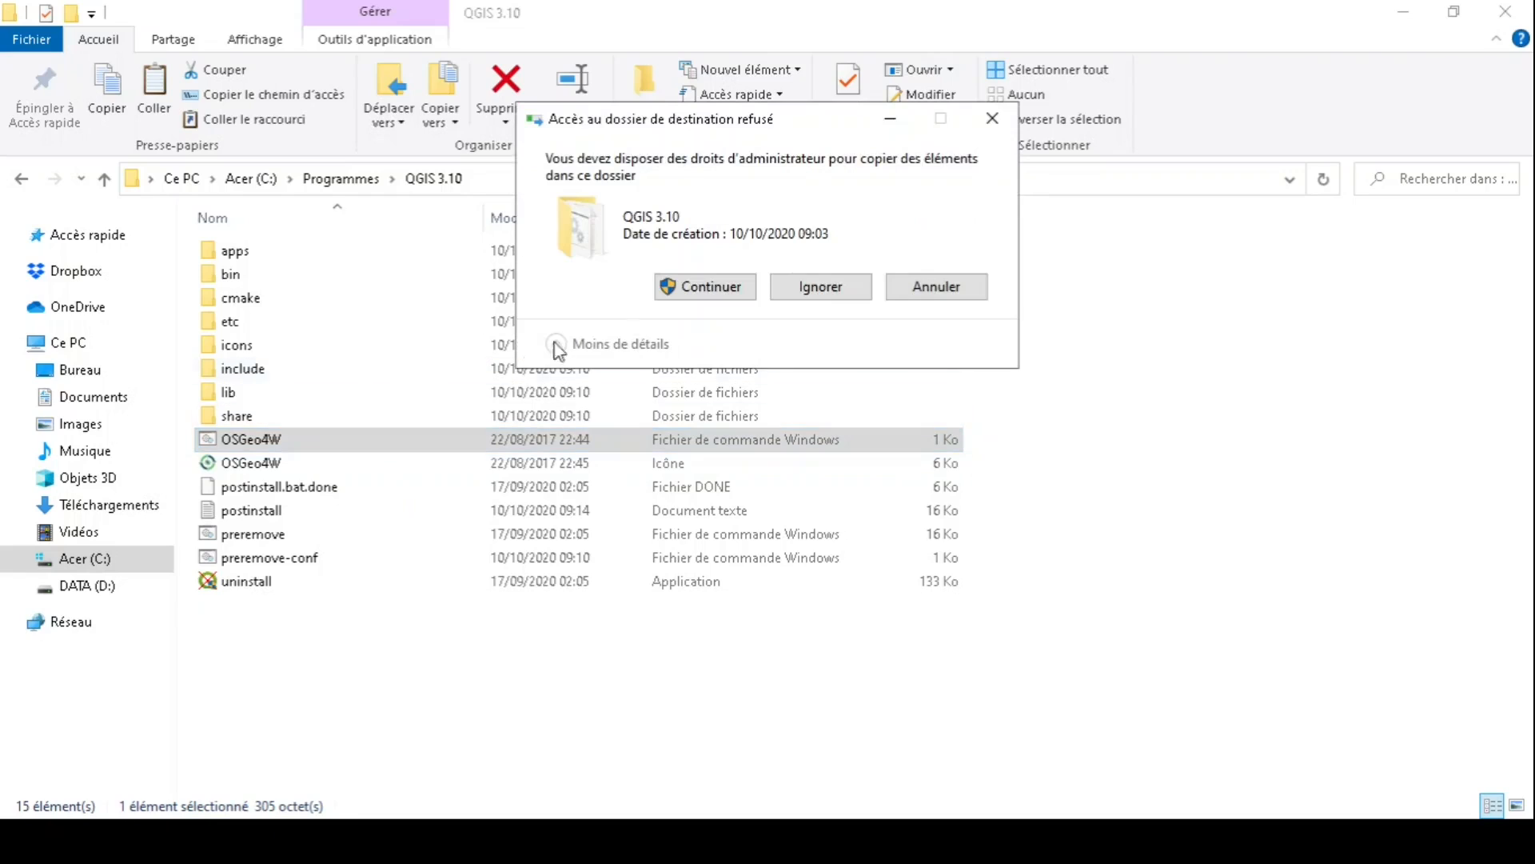
pyautogui.click(718, 293)
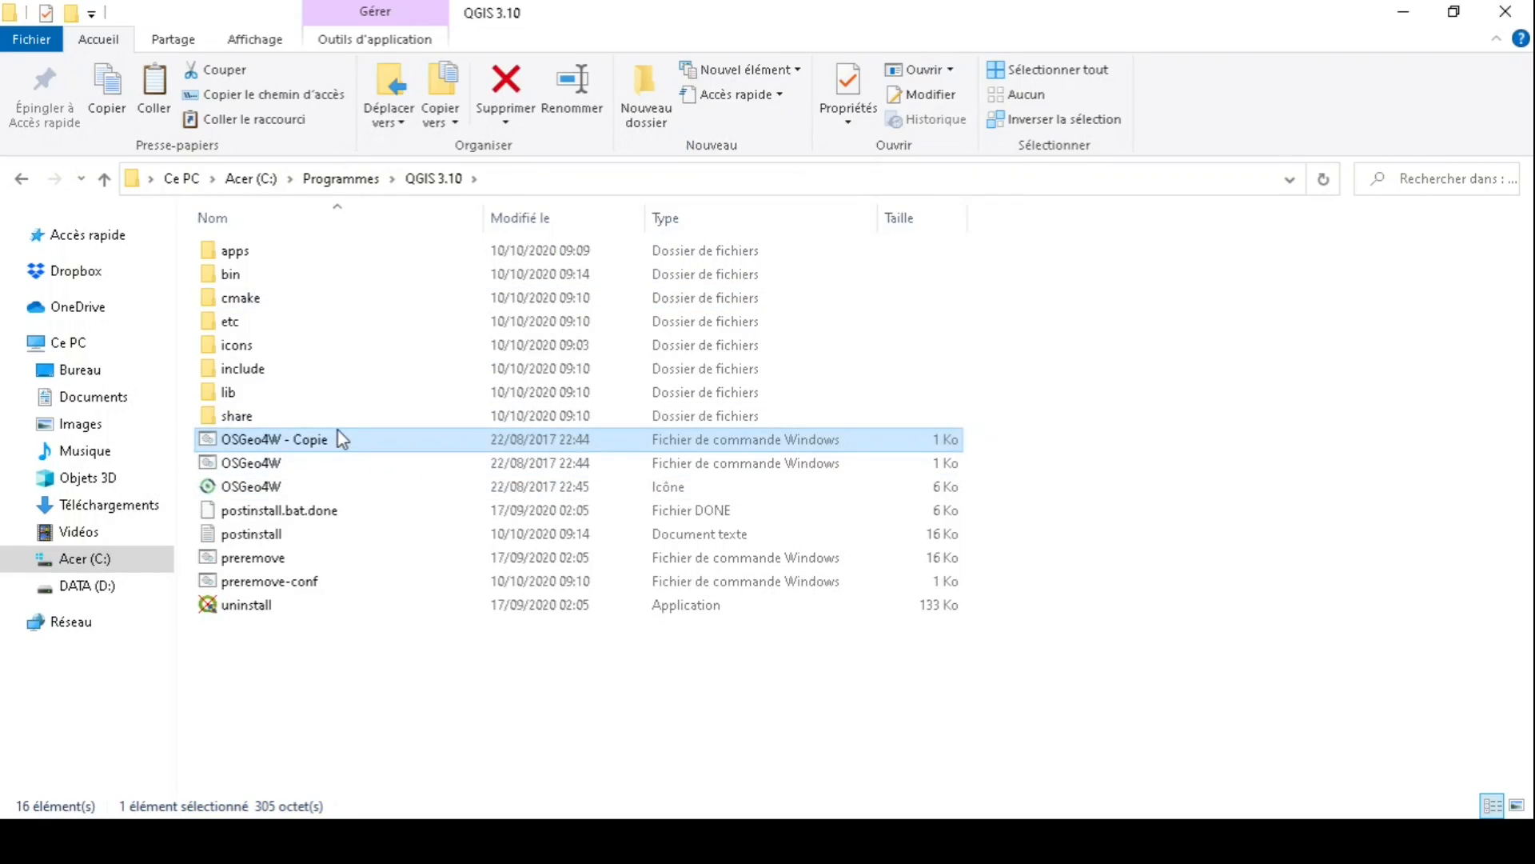
pyautogui.press('F2')
pyautogui.press('Right')
pyautogui.press('BackSpace')
pyautogui.press('BackSpace')
pyautogui.press('BackSpace')
pyautogui.press('BackSpace')
pyautogui.press('BackSpace')
pyautogui.press('BackSpace')
pyautogui.press('BackSpace')
pyautogui.press('BackSpace')
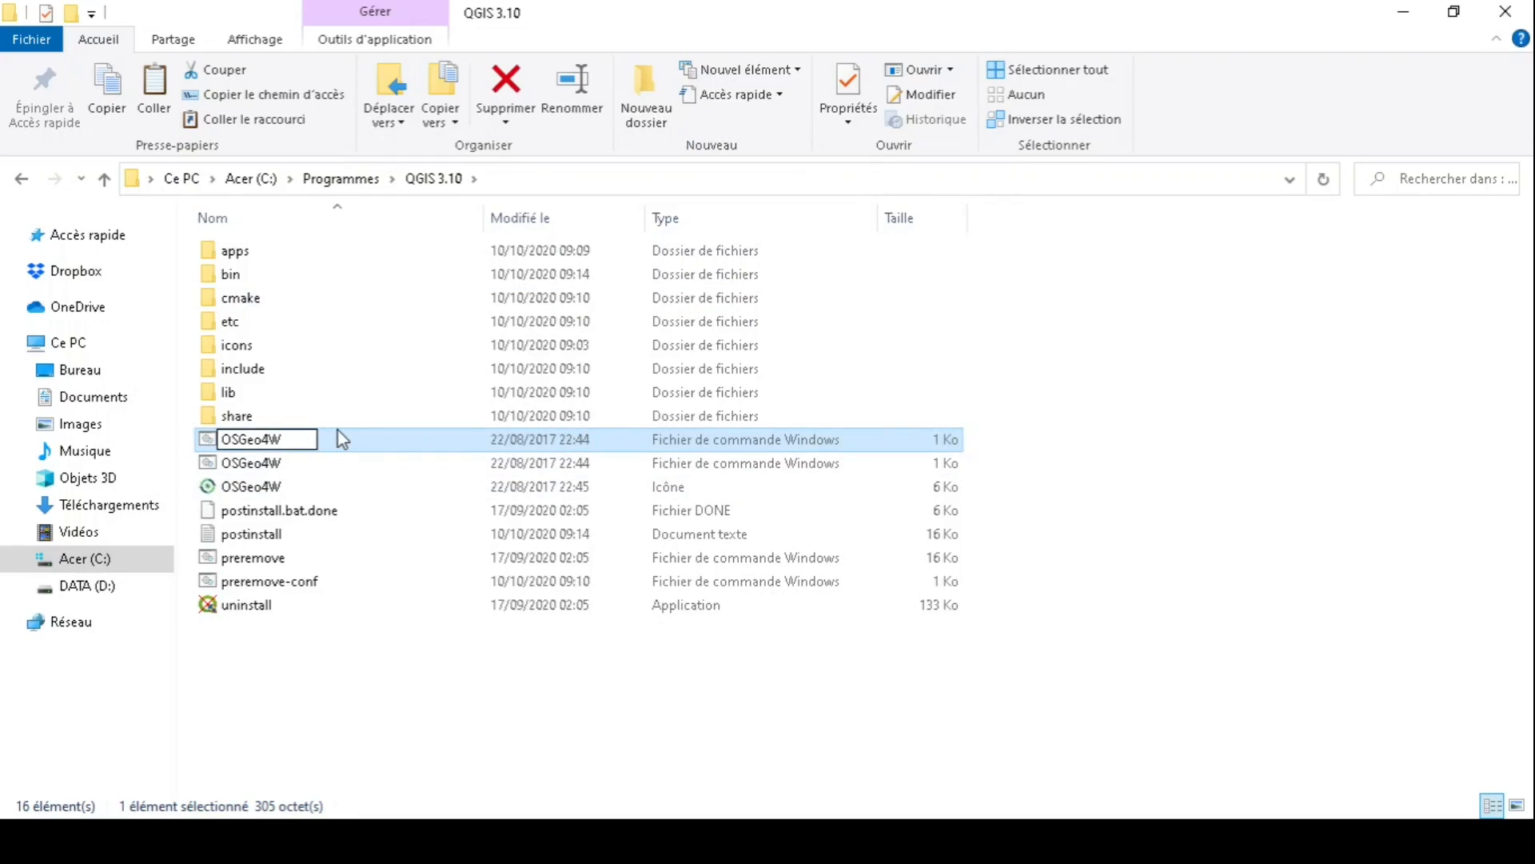
pyautogui.write('_compil')
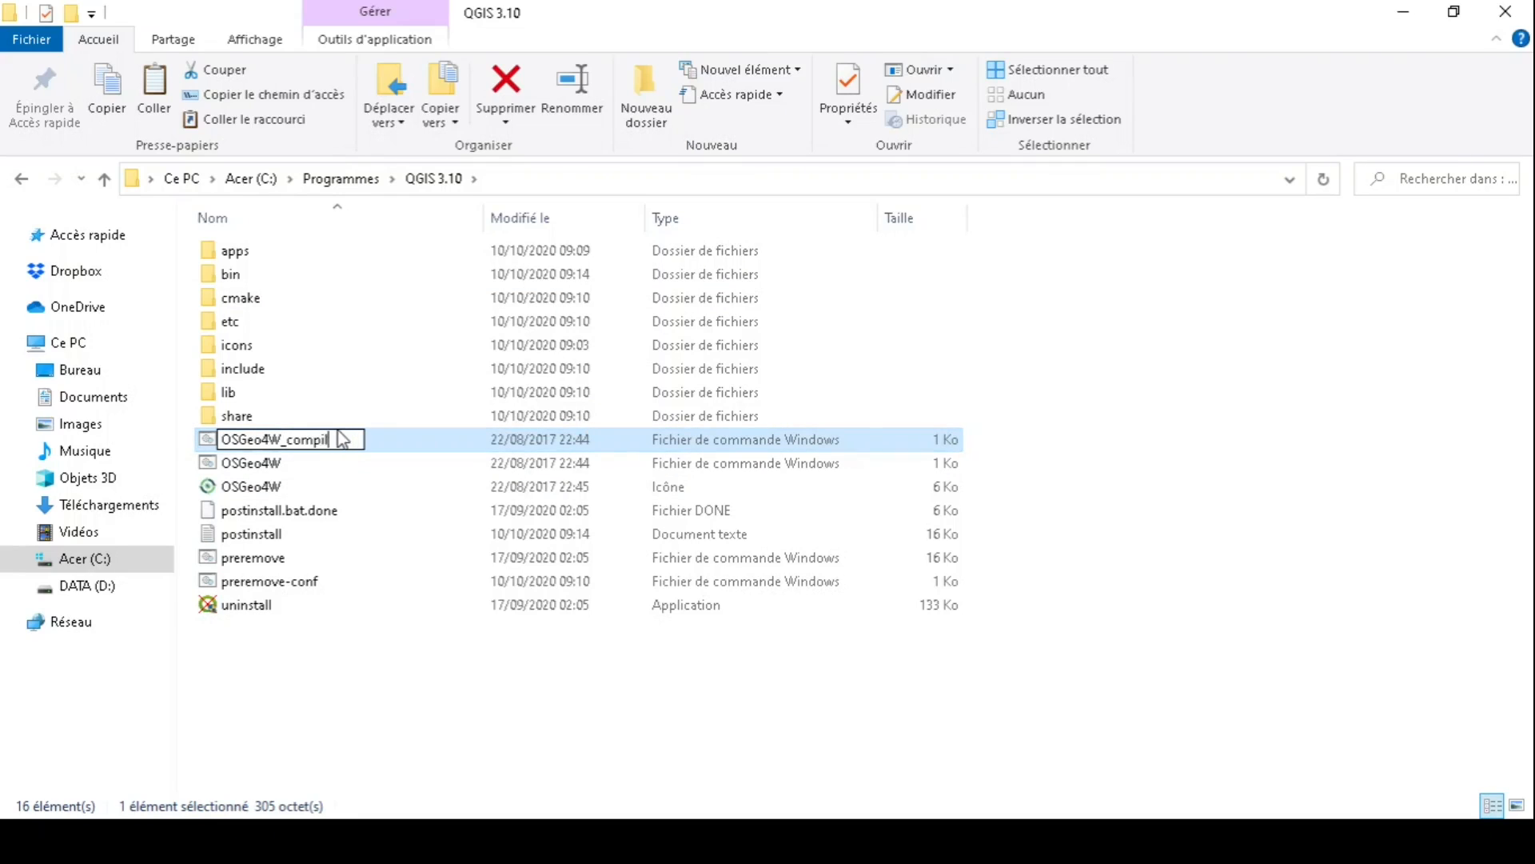
pyautogui.press('Return')
pyautogui.click(714, 514)
pyautogui.moveTo(688, 839)
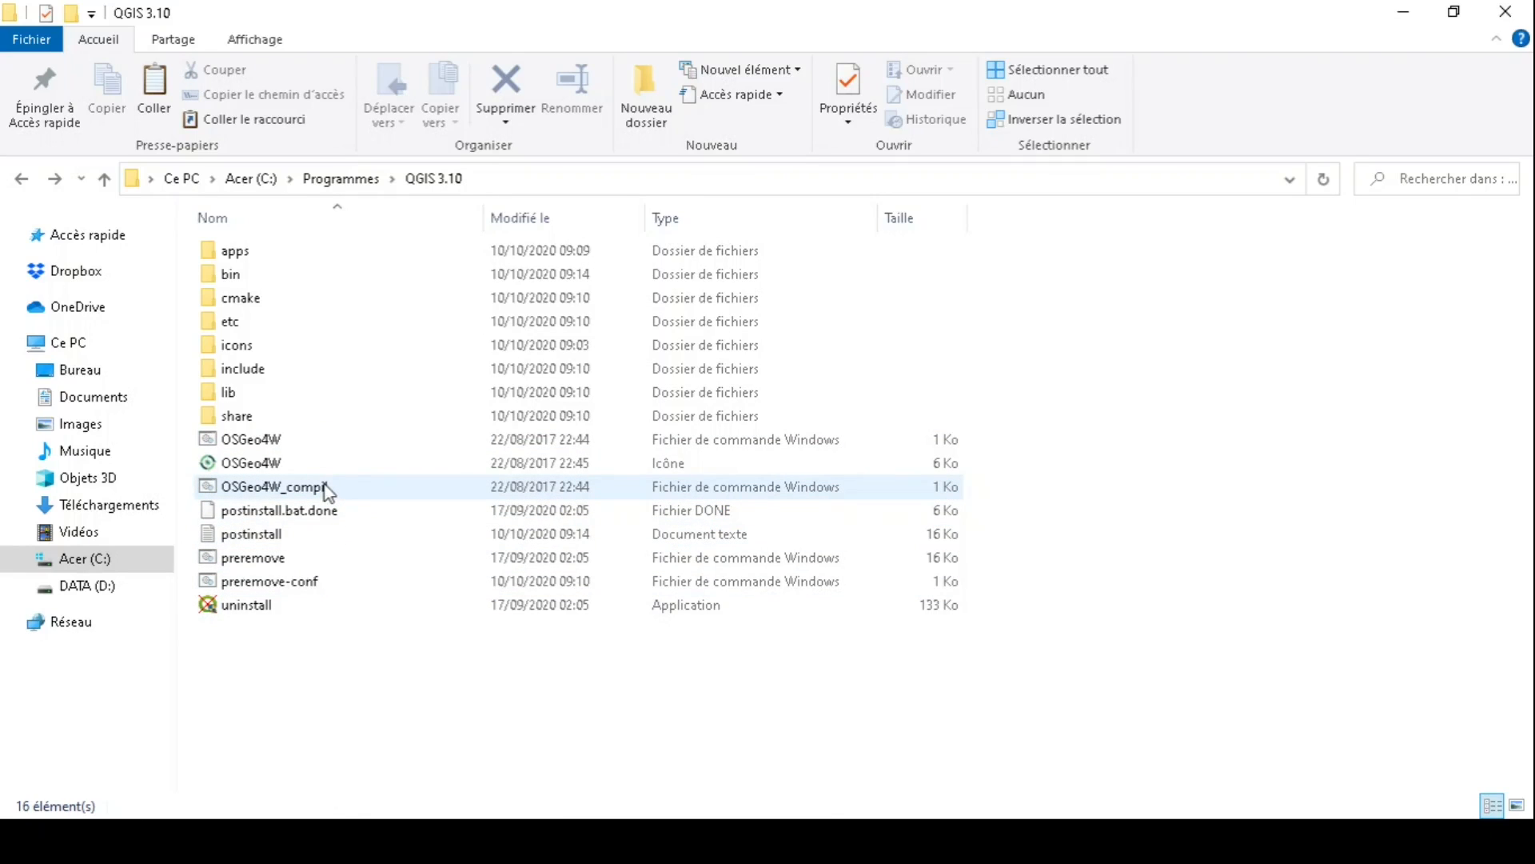
# - Edit OSGeo4W_compil.bat in Notepad++, replacing o4w_env on line 3 with python-qgis-ltr
pyautogui.rightClick(324, 487)
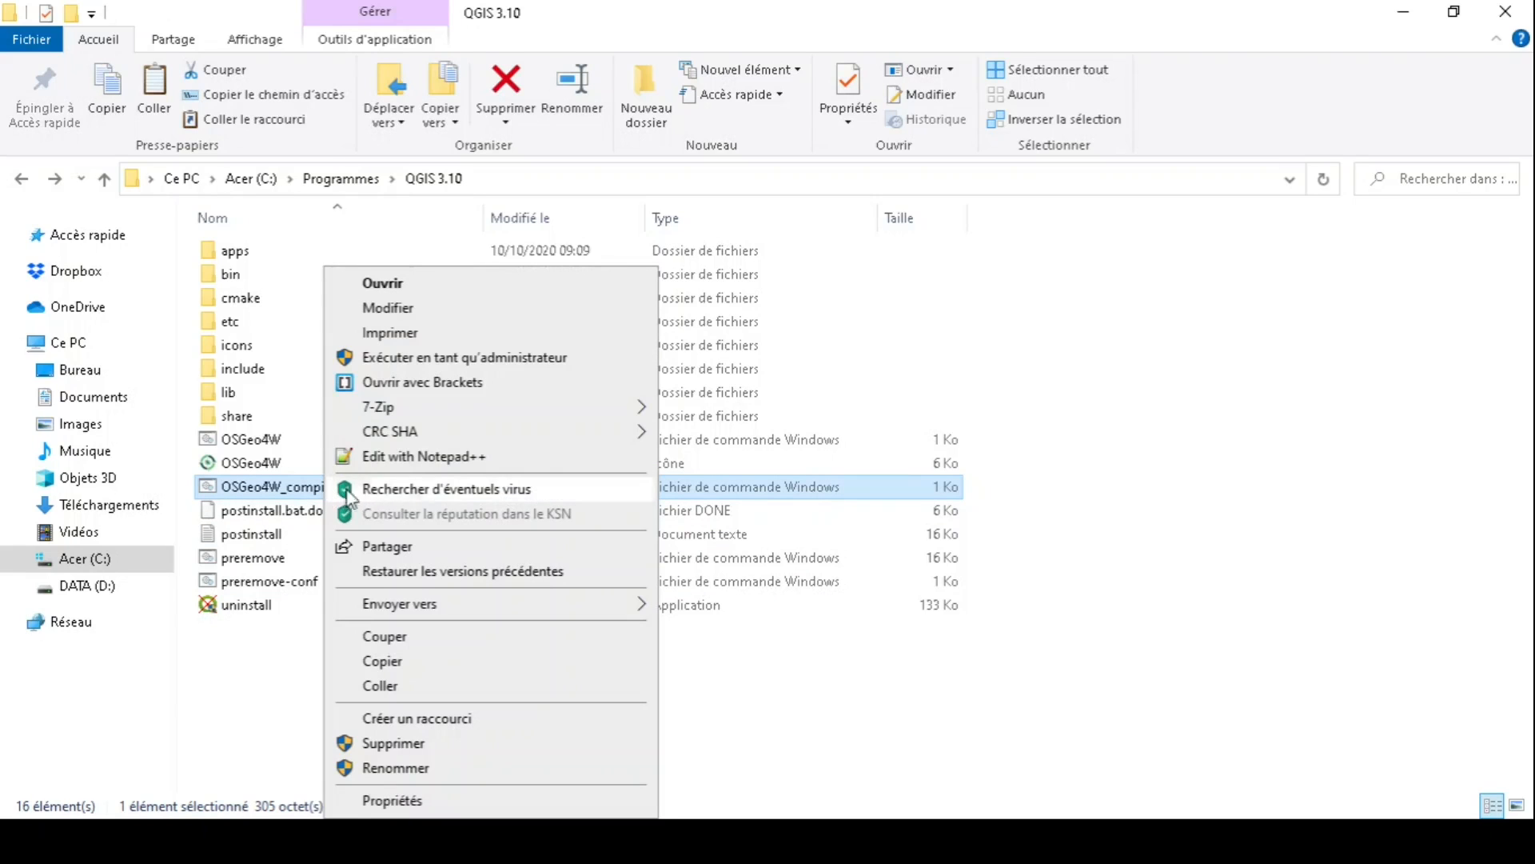
pyautogui.click(477, 454)
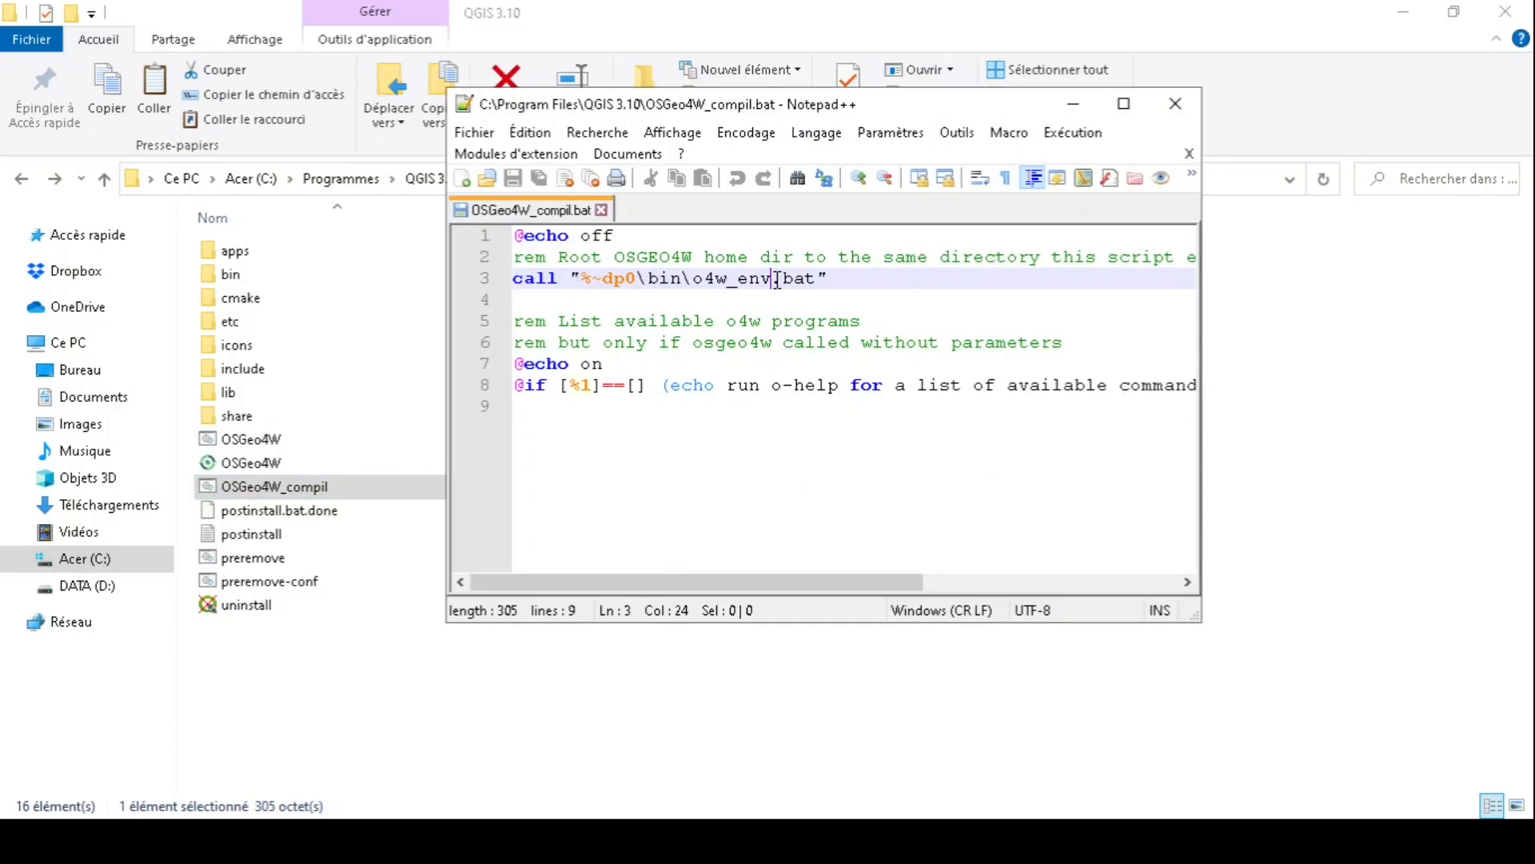
pyautogui.moveTo(777, 280); pyautogui.dragTo(694, 277)
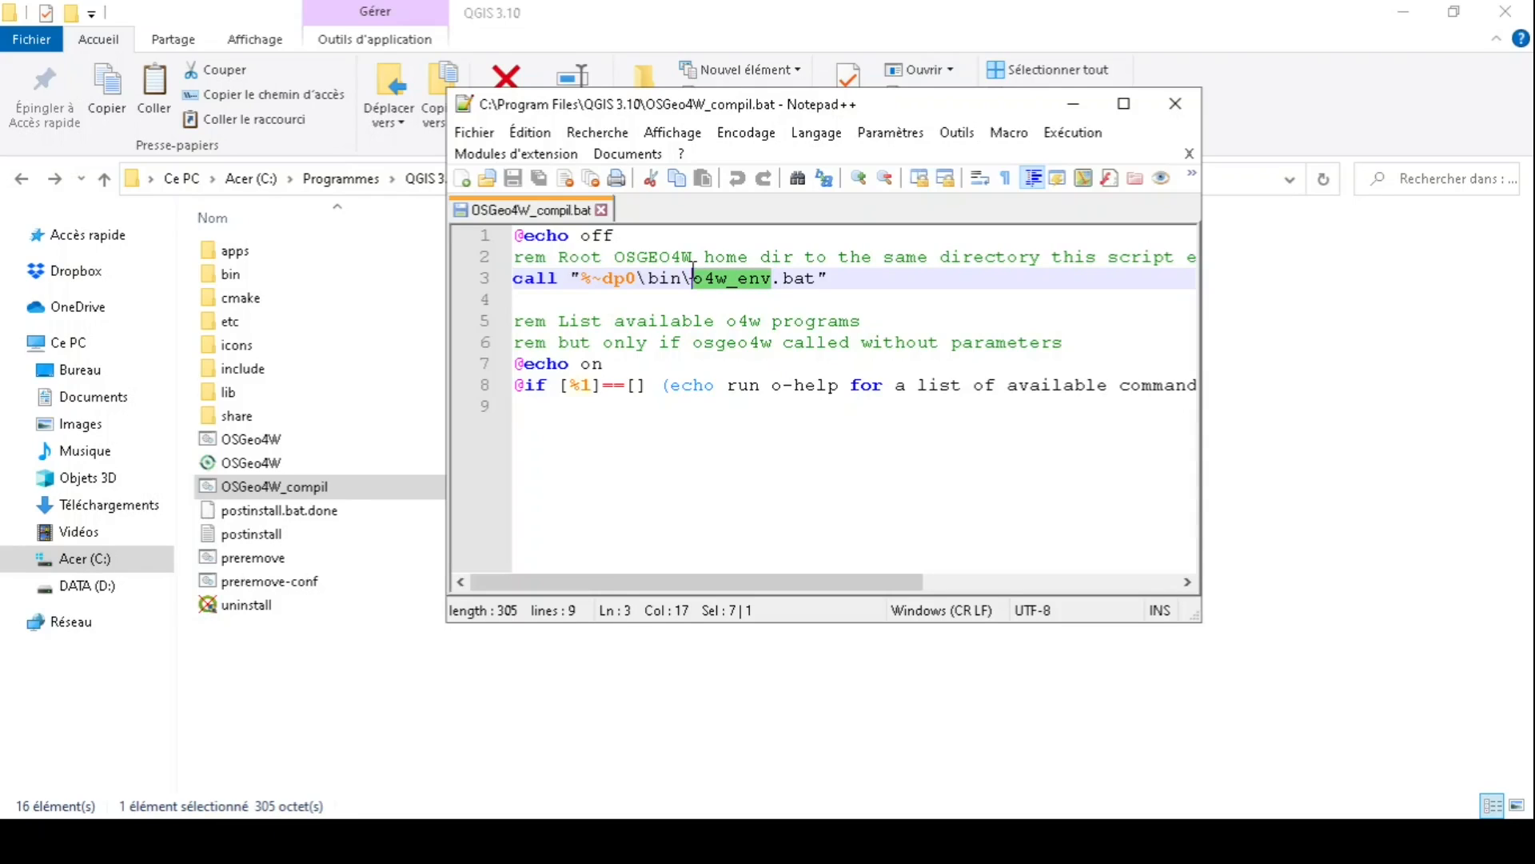
pyautogui.write('p')
pyautogui.press('Escape')
pyautogui.hotkey('ctrl', 'z')
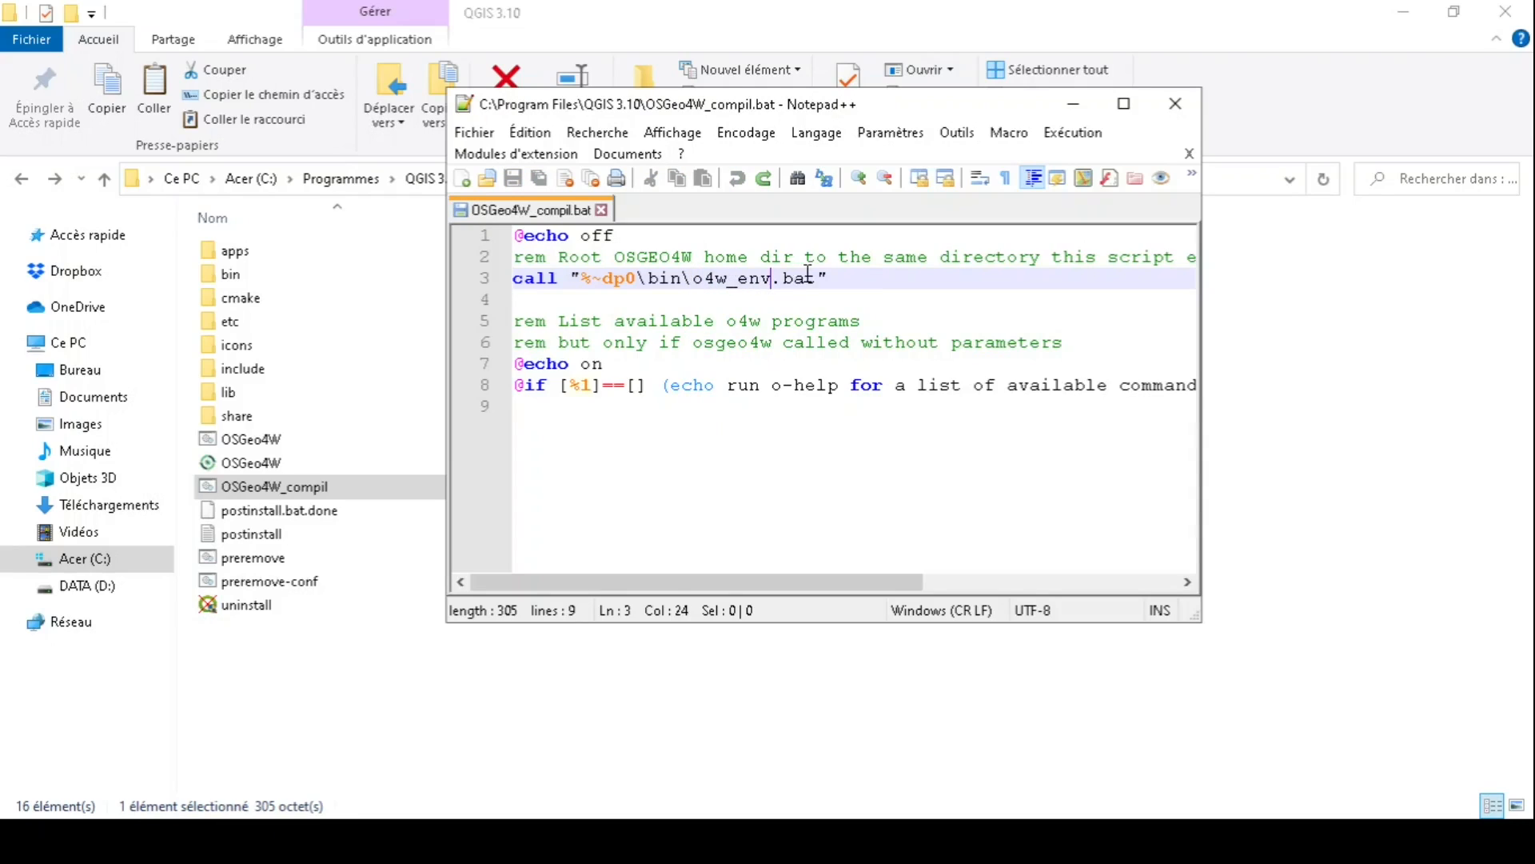
pyautogui.hotkey('shift', 'Left')
pyautogui.hotkey('shift', 'Left')
pyautogui.hotkey('shift', 'Left')
pyautogui.hotkey('shift', 'Left')
pyautogui.hotkey('shift', 'Left')
pyautogui.hotkey('shift', 'Left')
pyautogui.hotkey('shift', 'Left')
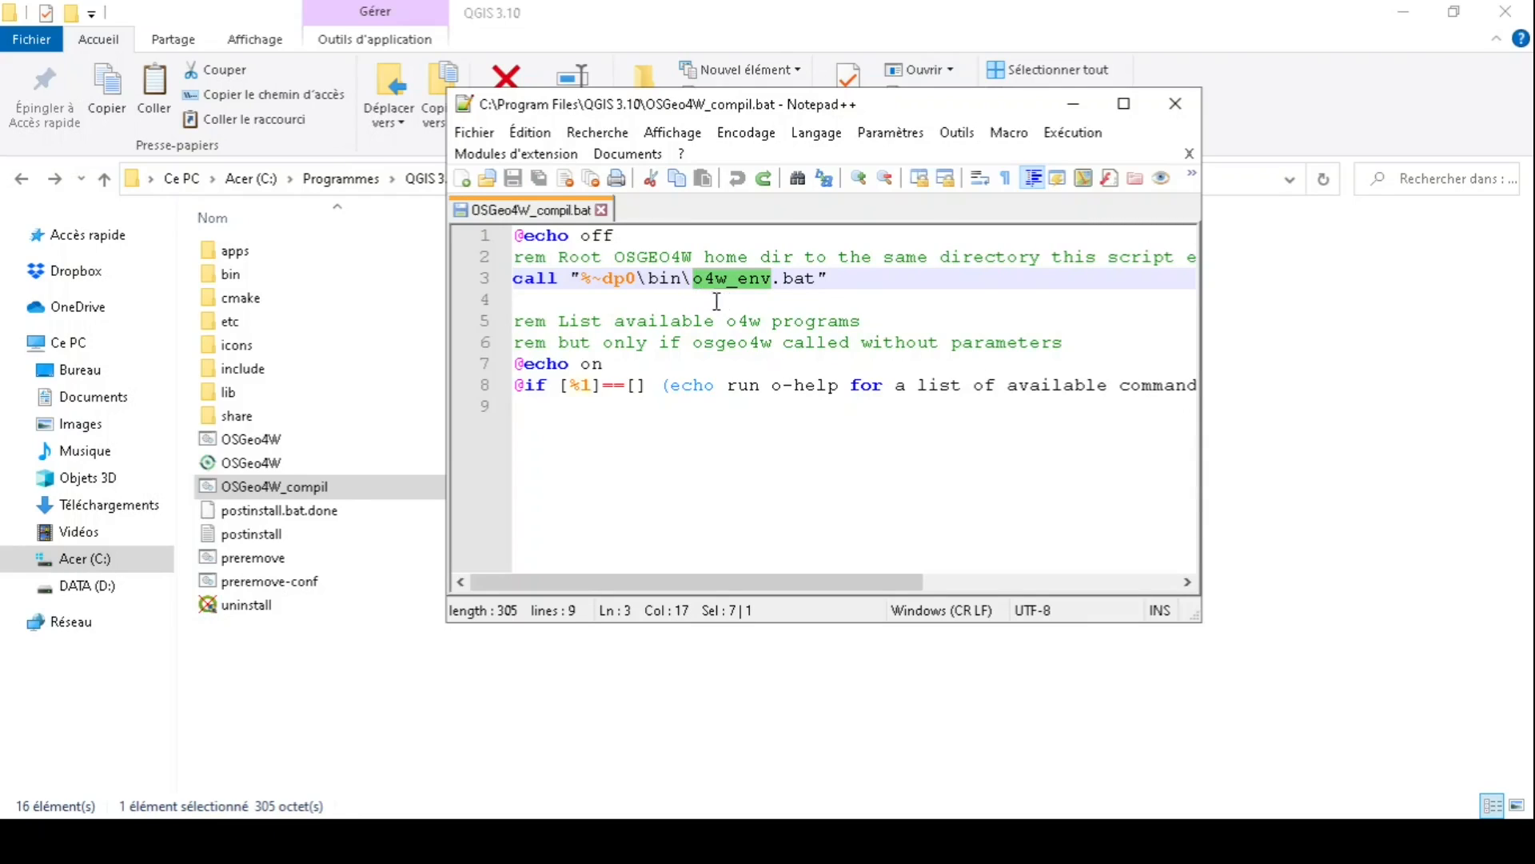
pyautogui.click(774, 278)
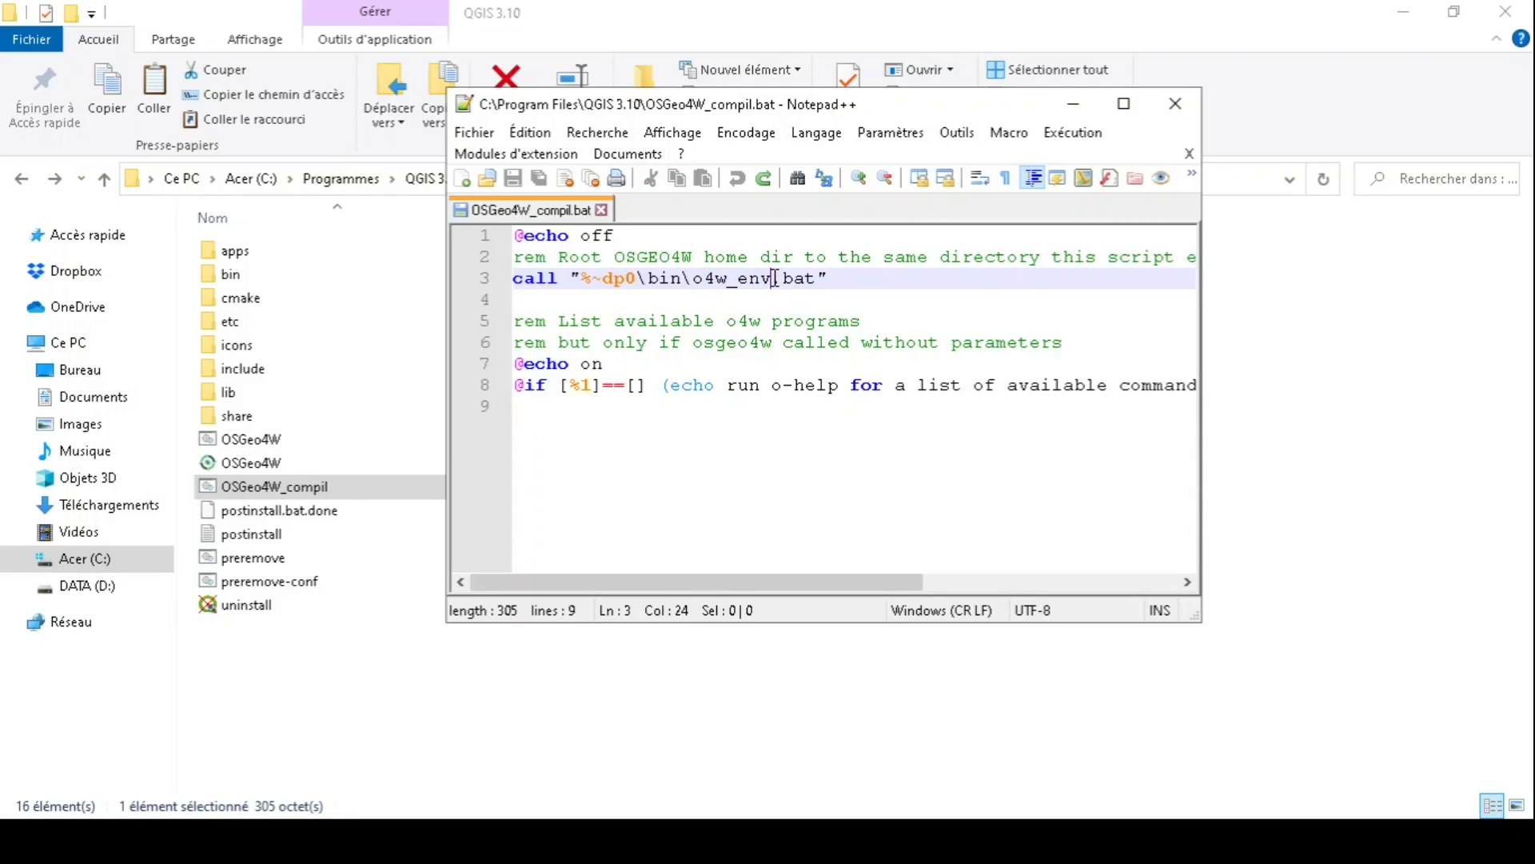
pyautogui.moveTo(774, 278); pyautogui.dragTo(693, 280)
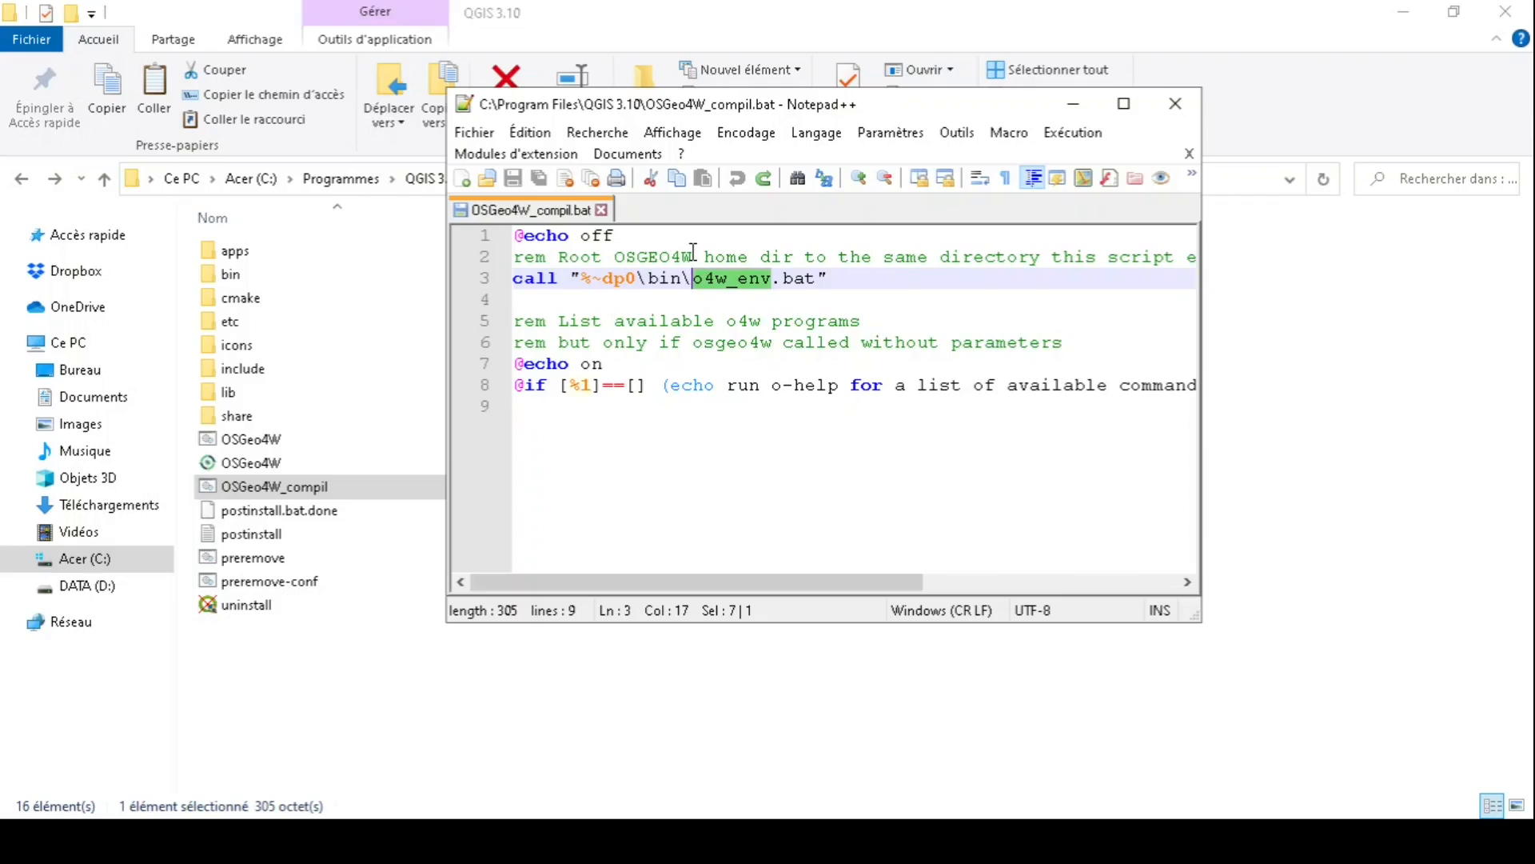
pyautogui.write('pyth')
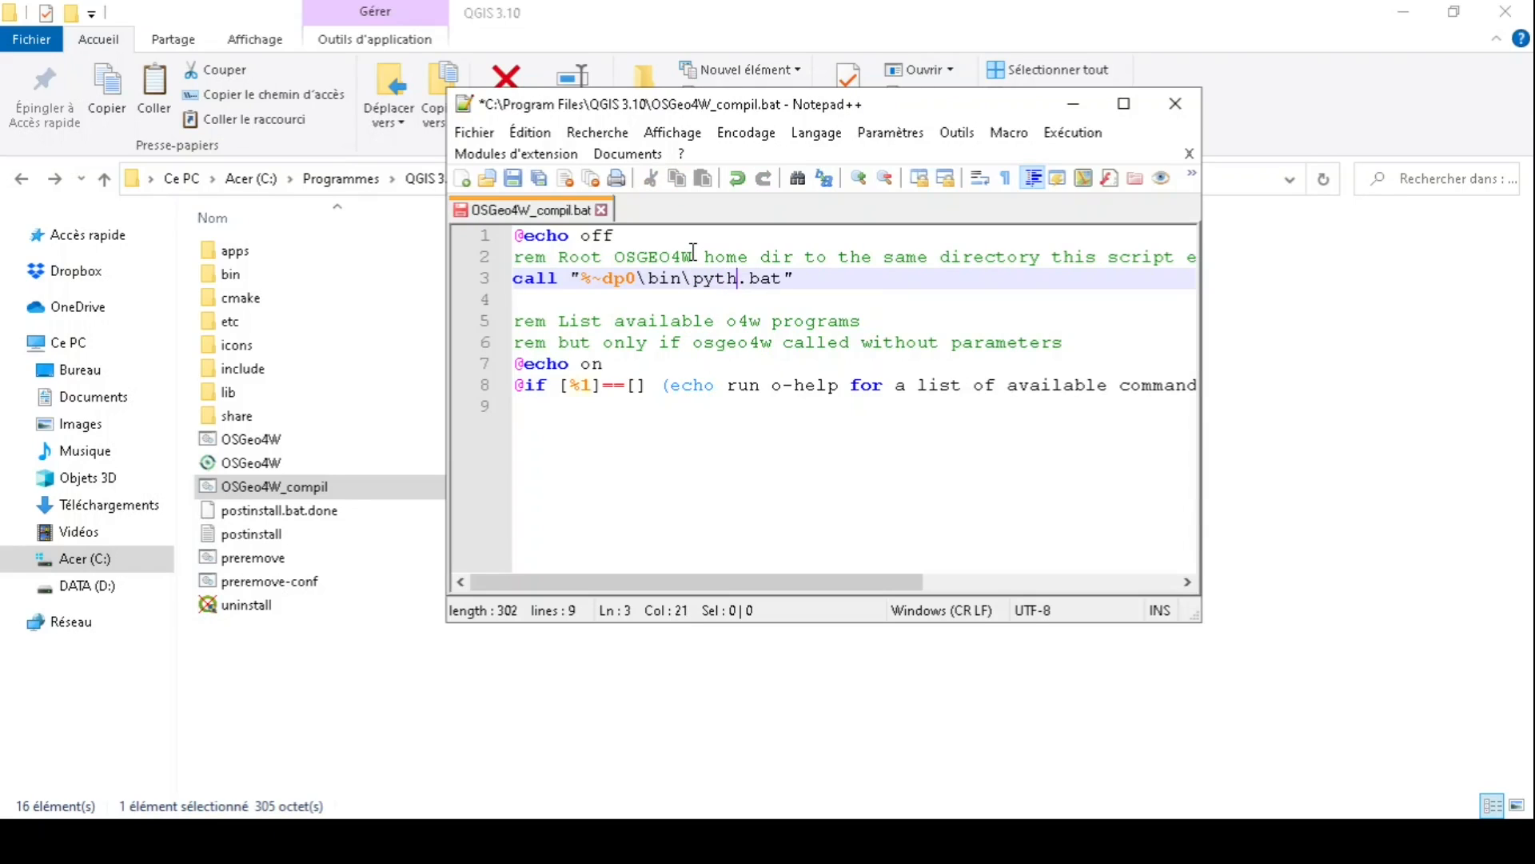
pyautogui.write('on-qgis-')
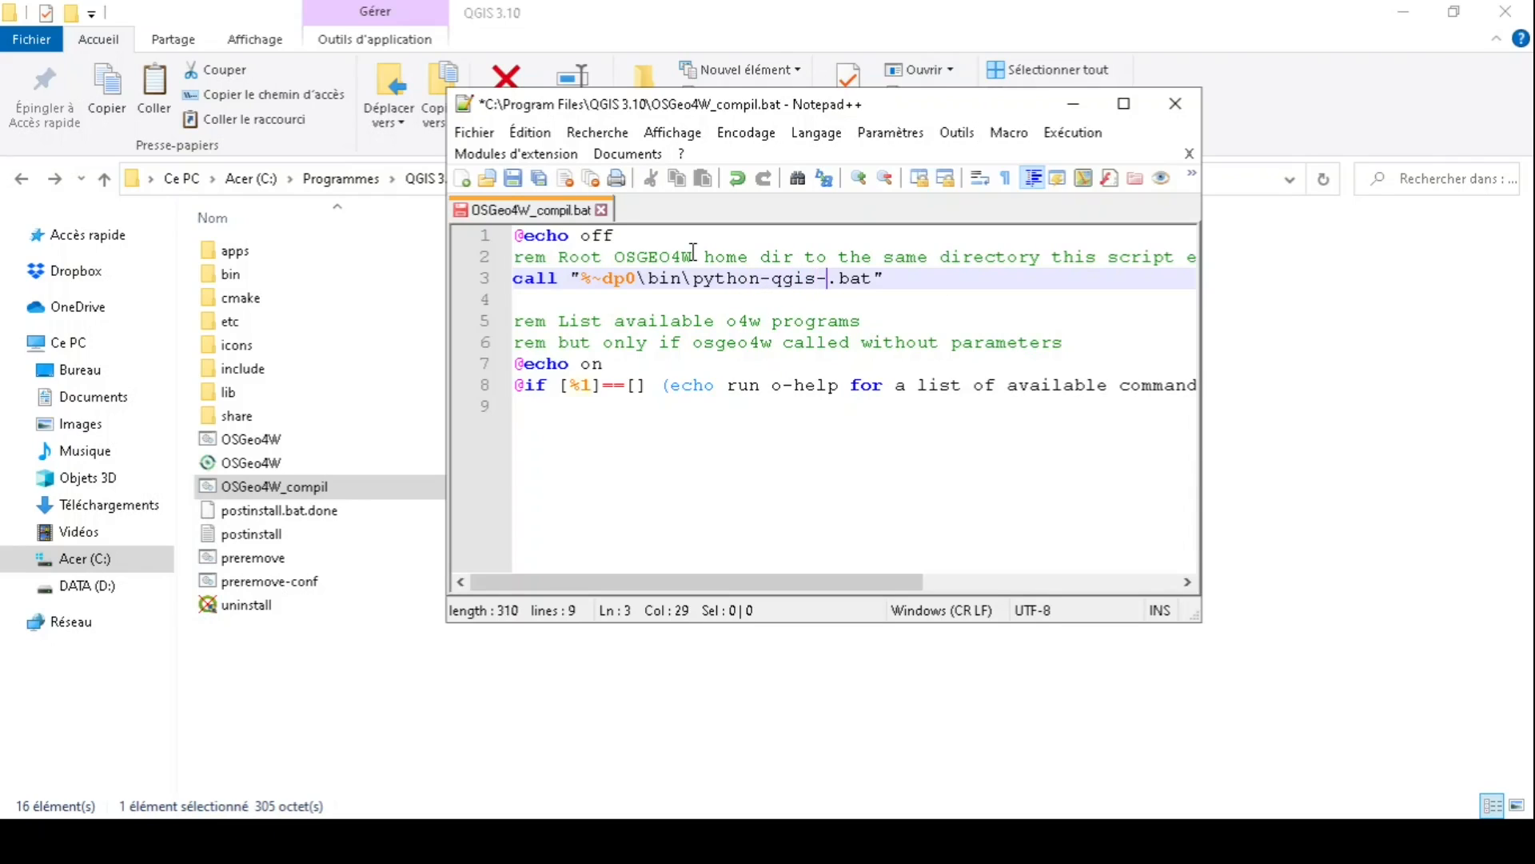
pyautogui.write('ltr')
# - Go back to the QGIS 3.10 folder listing and open its bin folder
pyautogui.click(702, 658)
pyautogui.click(406, 708)
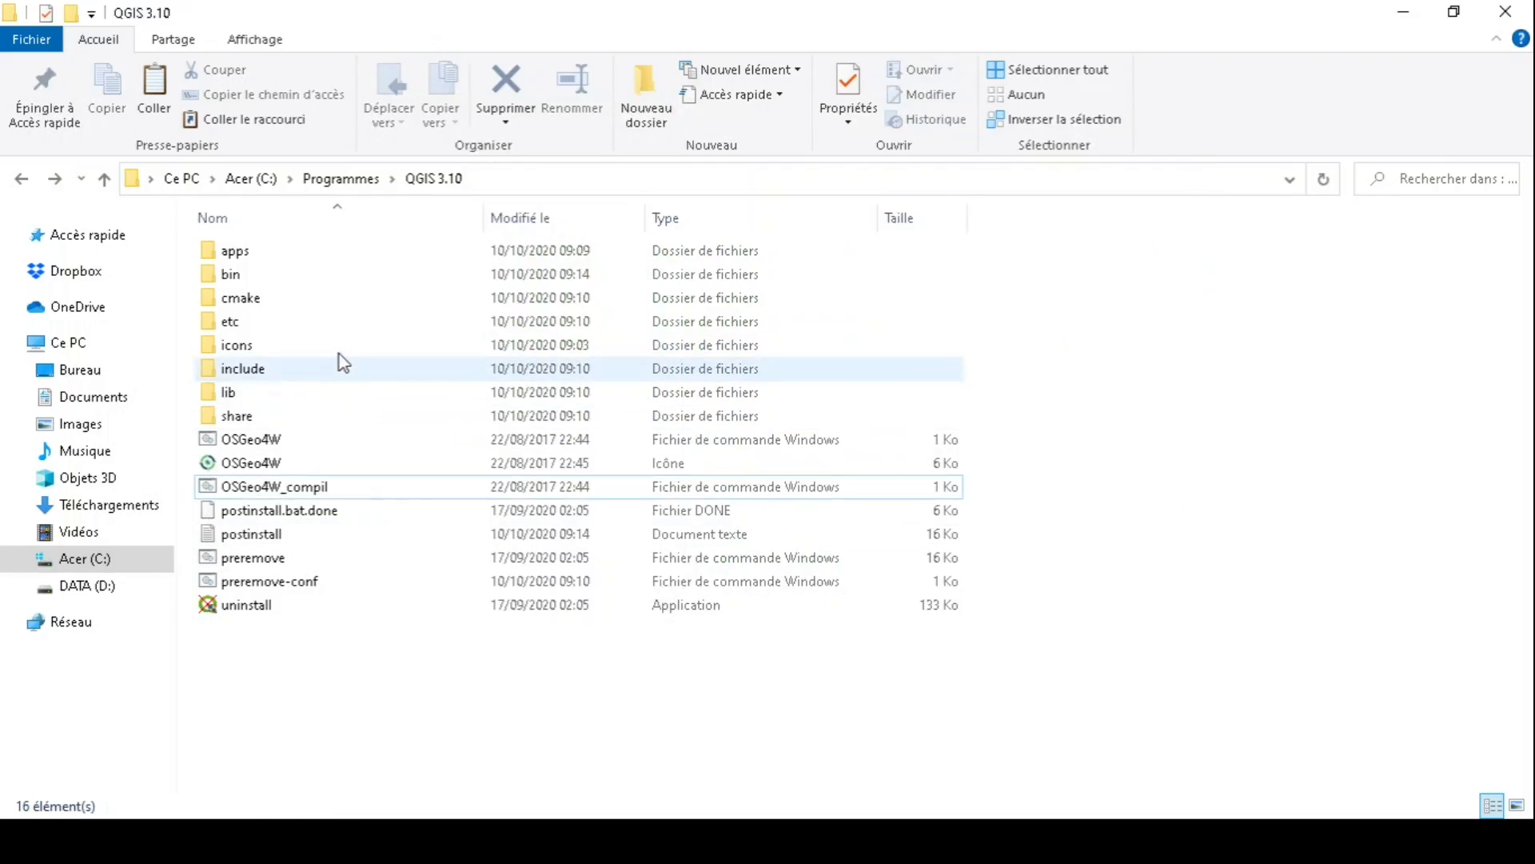
pyautogui.doubleClick(344, 276)
pyautogui.click(345, 275)
# - Run python-qgis-ltr from bin to confirm it opens a Python 3.7 console, then close it
pyautogui.scroll(-20, 1211, 606)
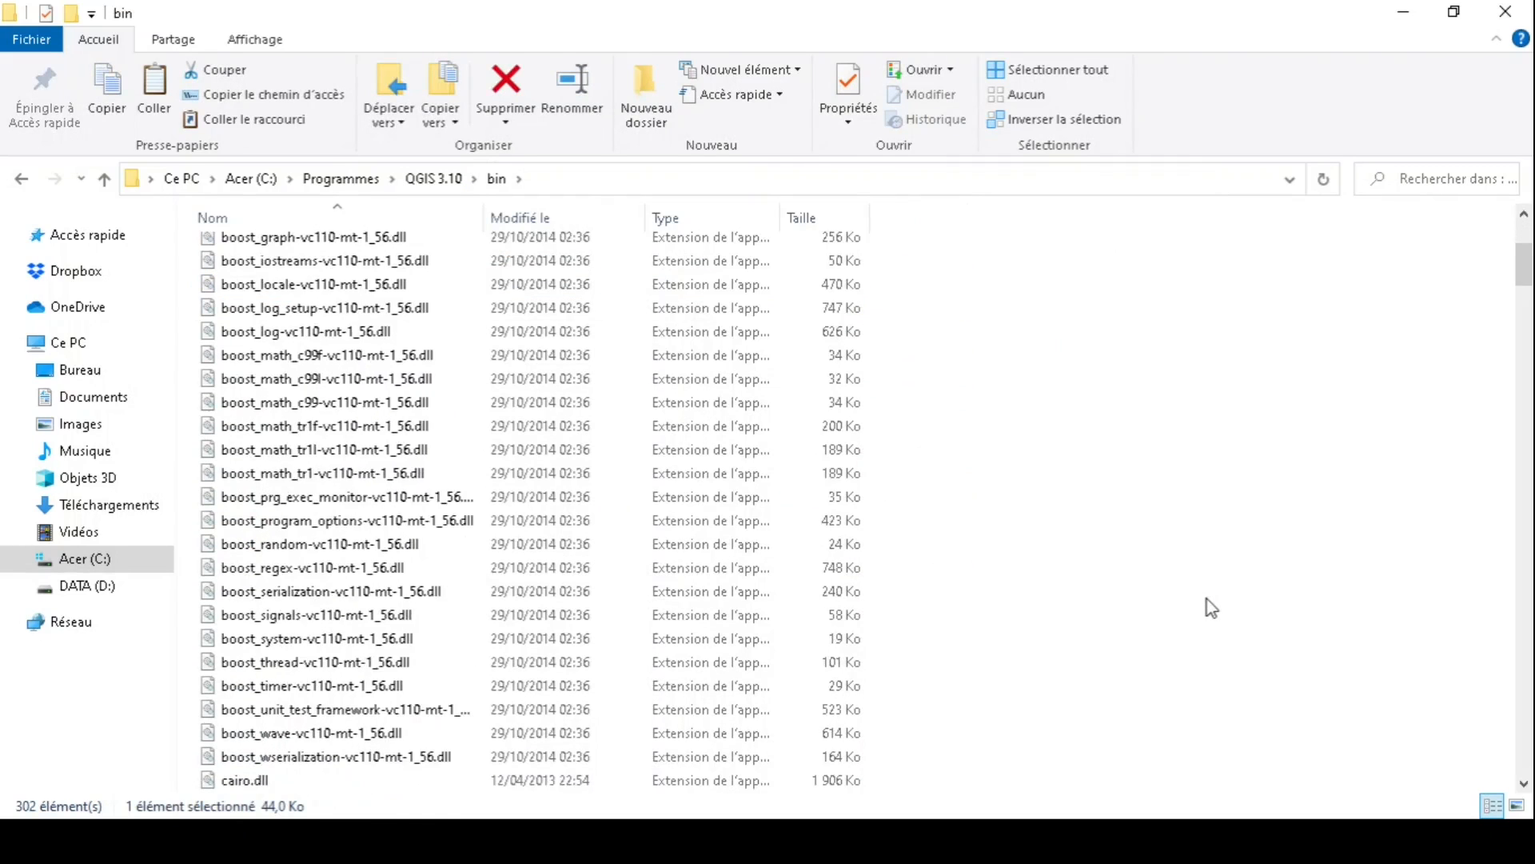
pyautogui.scroll(-20, 1211, 608)
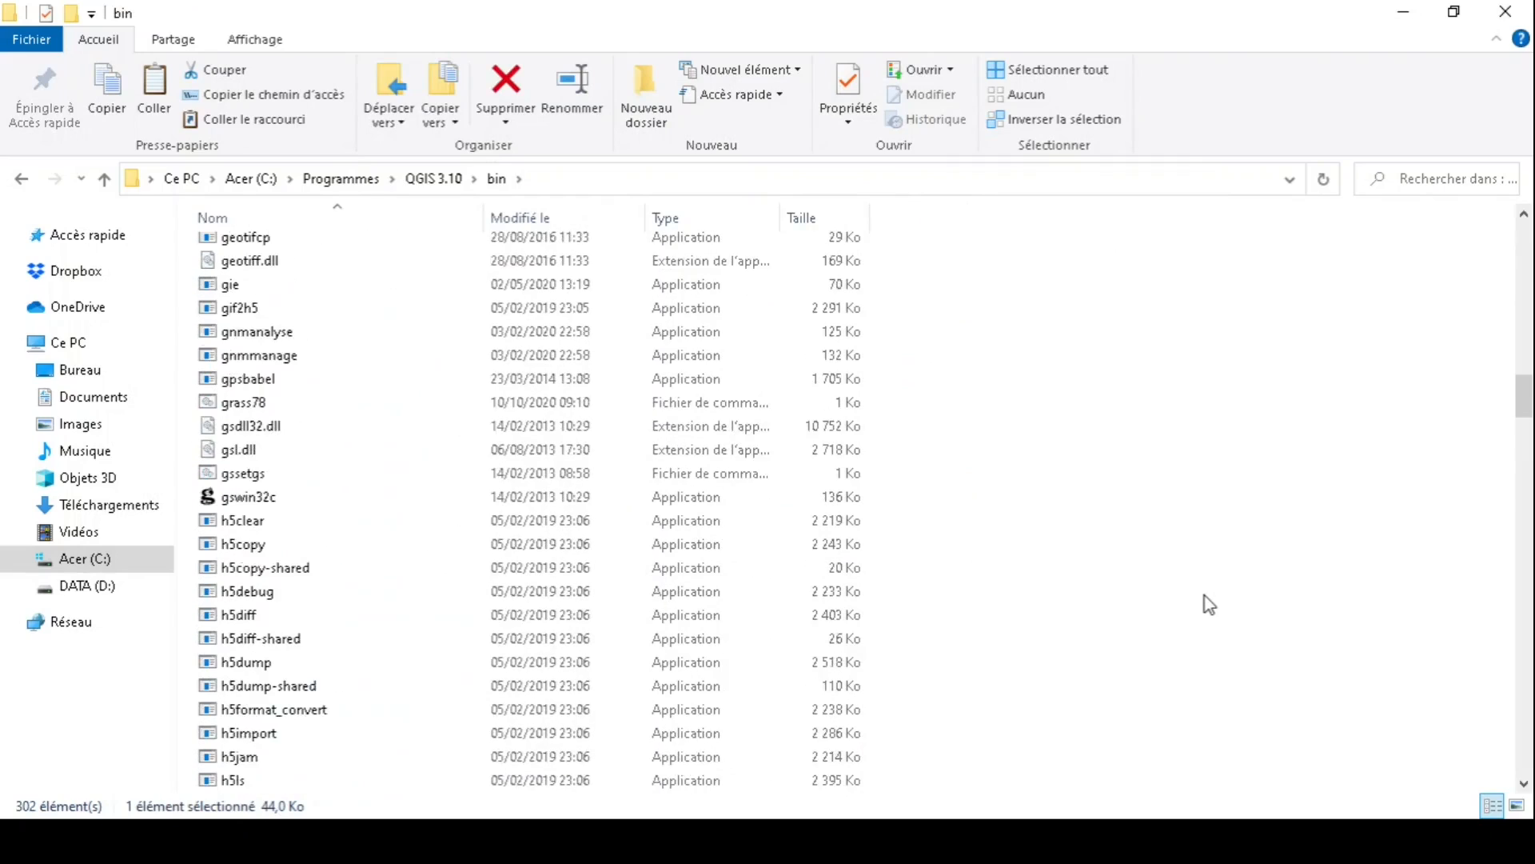
pyautogui.scroll(-20, 1204, 597)
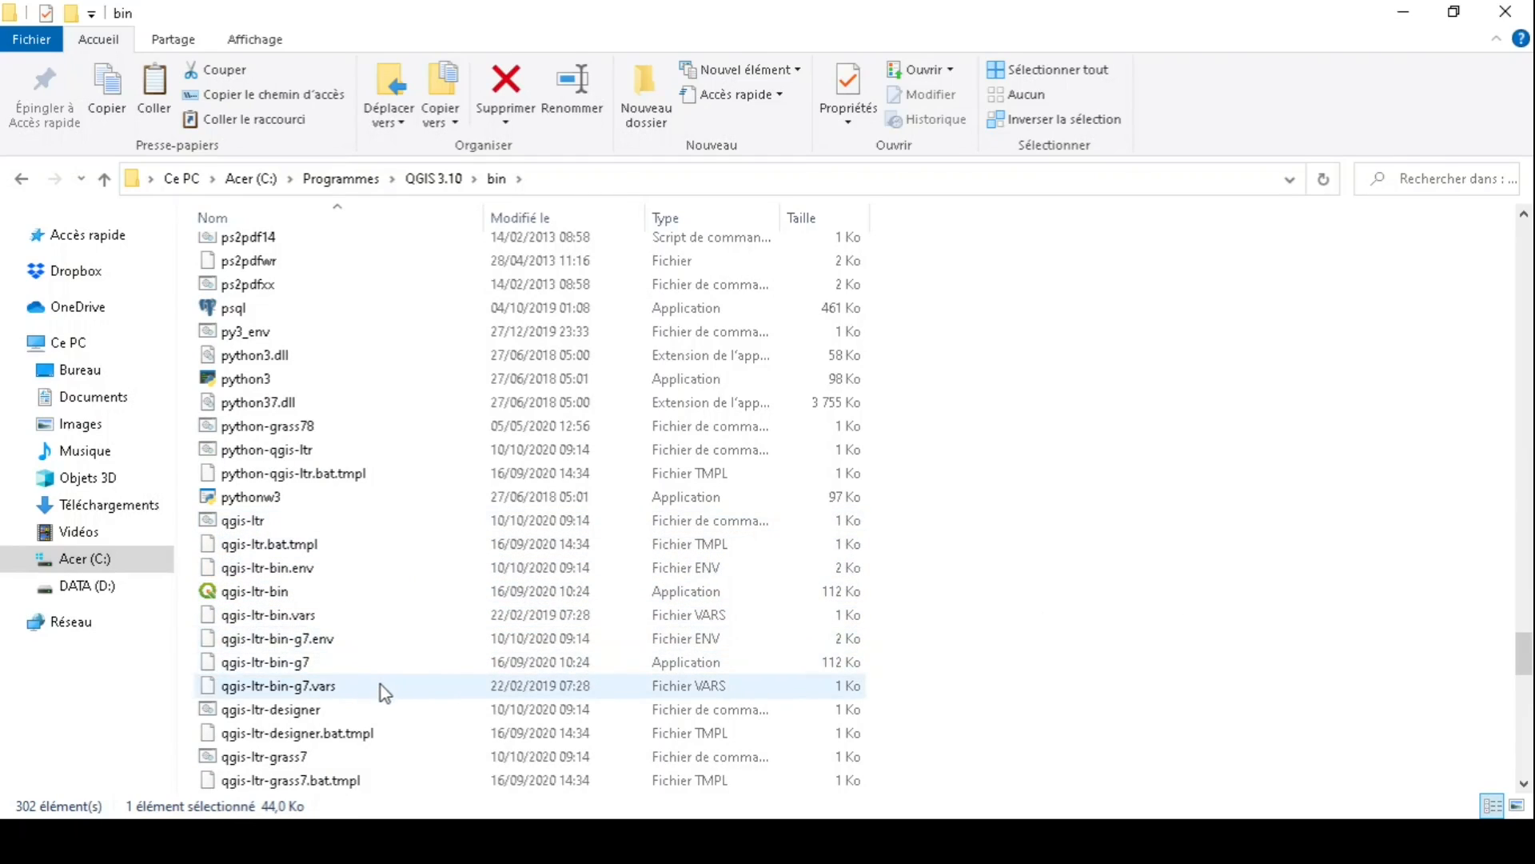
pyautogui.scroll(-1, 366, 639)
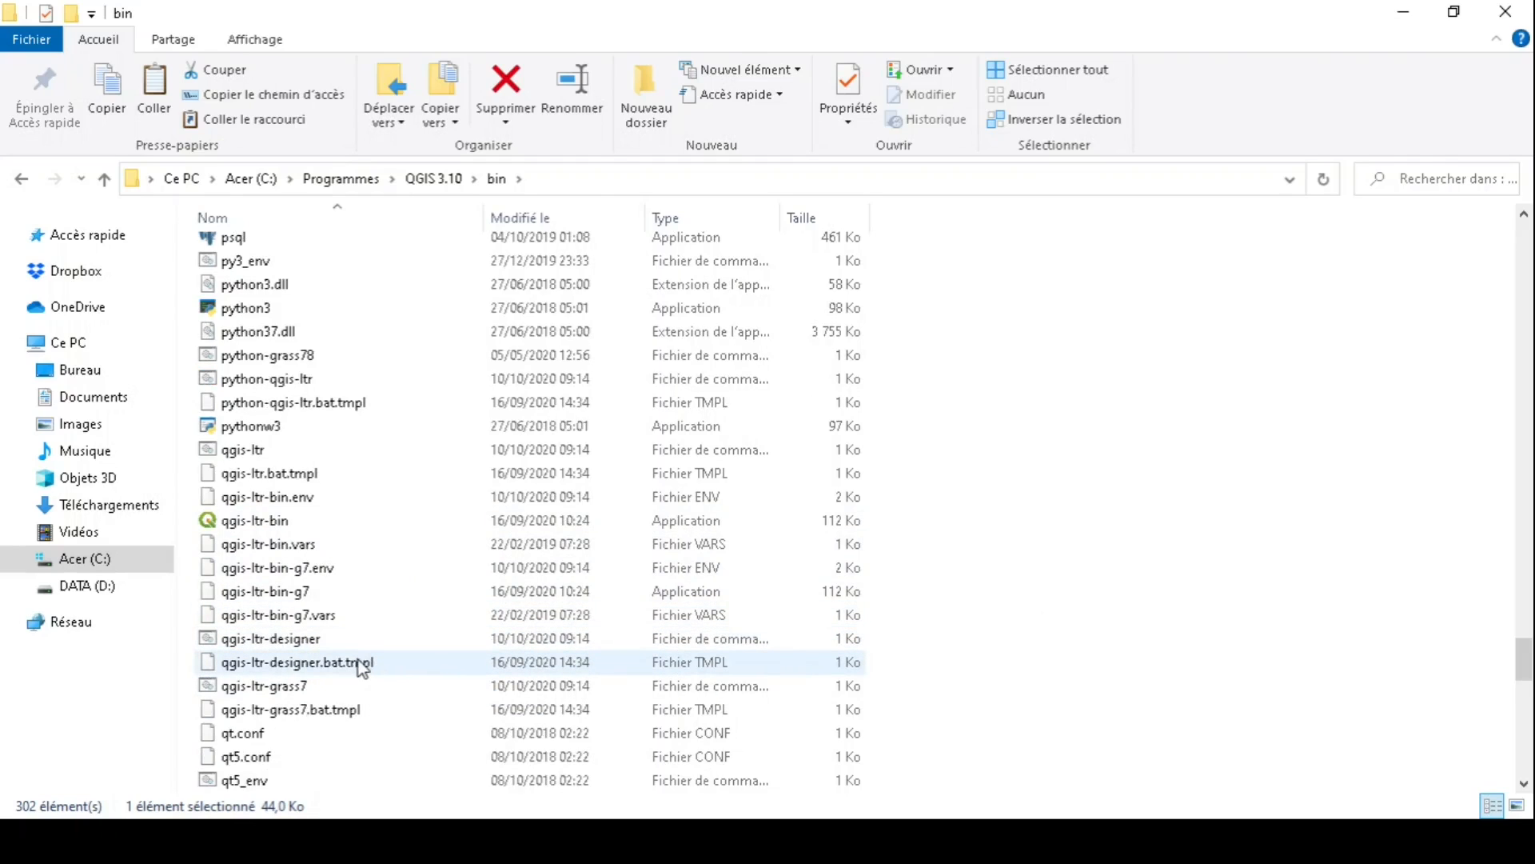
pyautogui.scroll(-1, 358, 656)
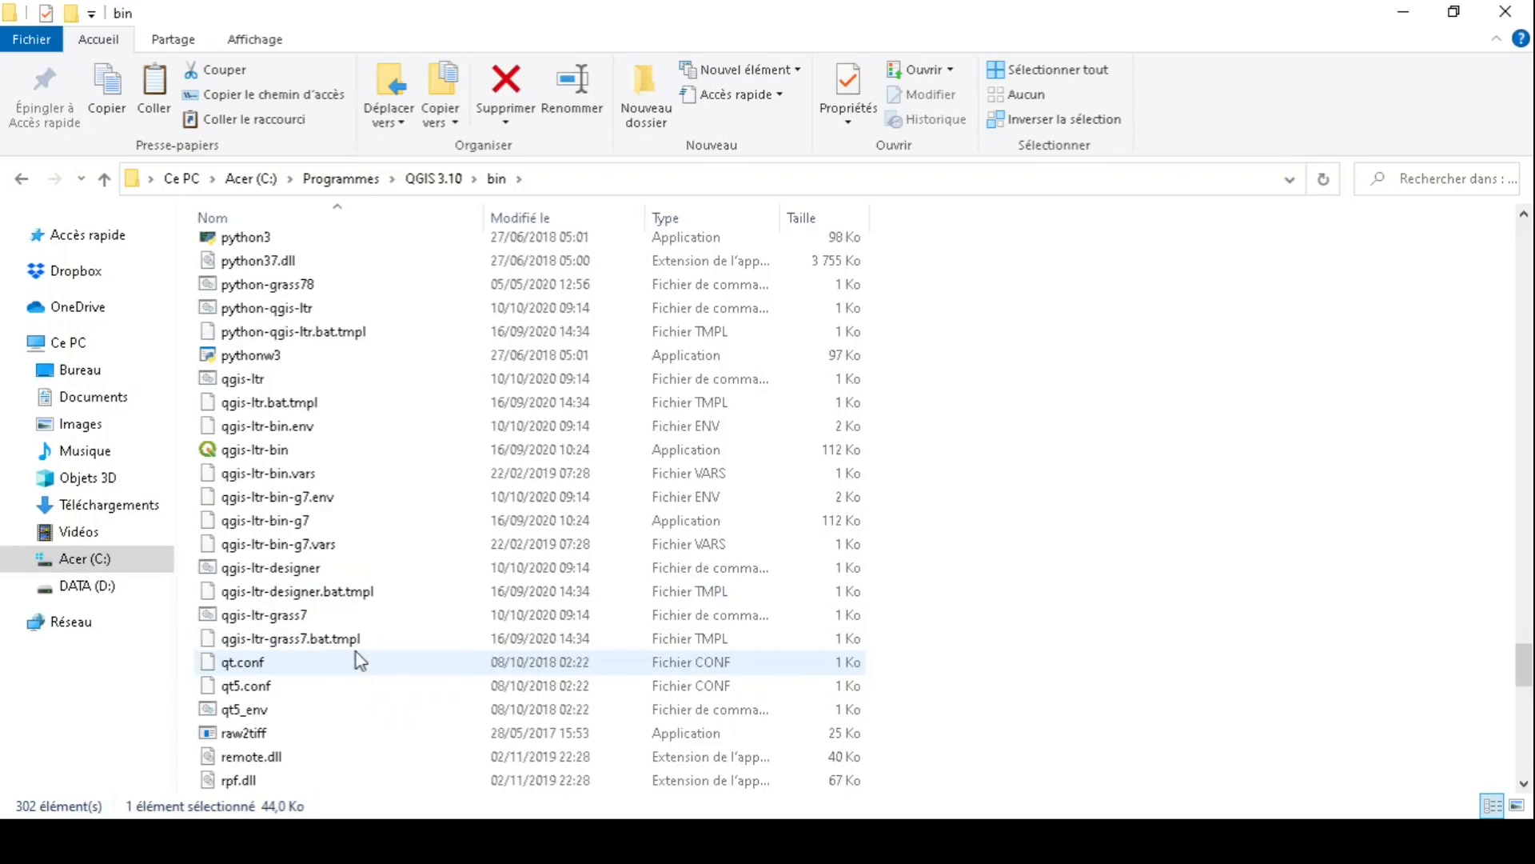
pyautogui.scroll(1, 358, 648)
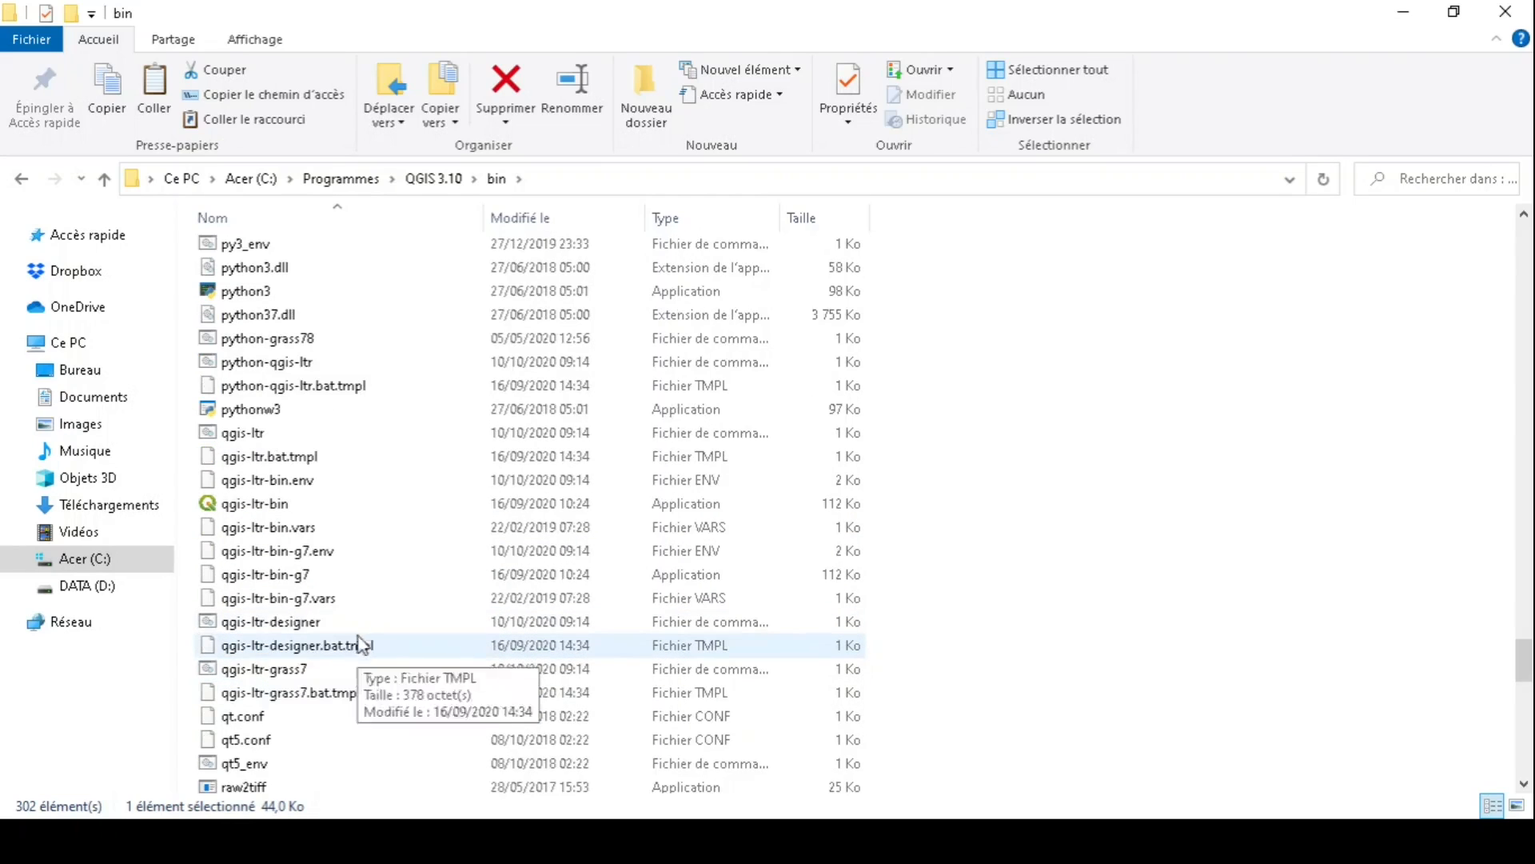
pyautogui.doubleClick(368, 362)
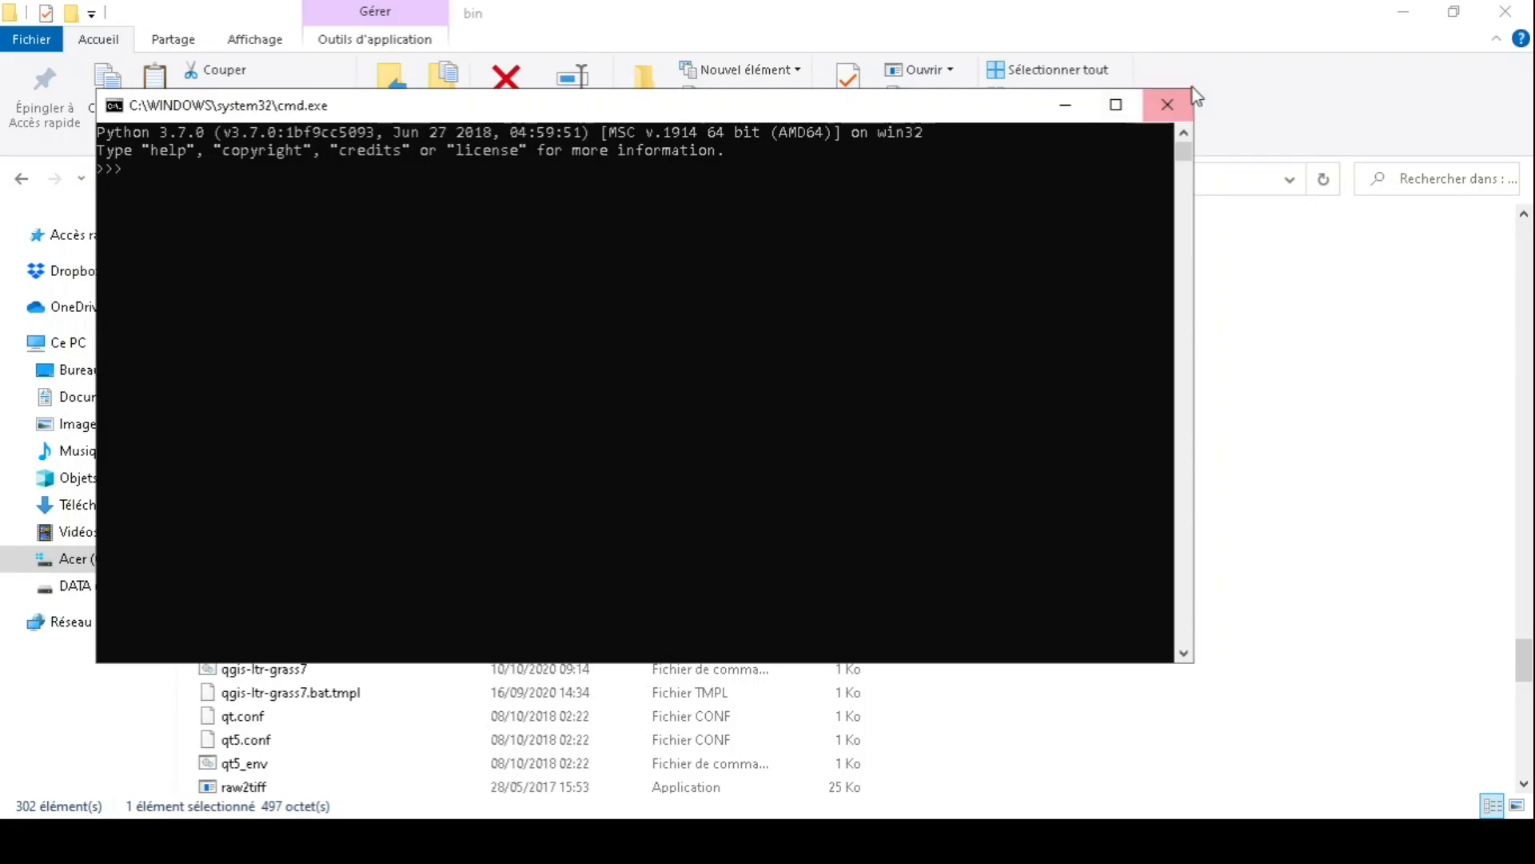
pyautogui.click(1167, 105)
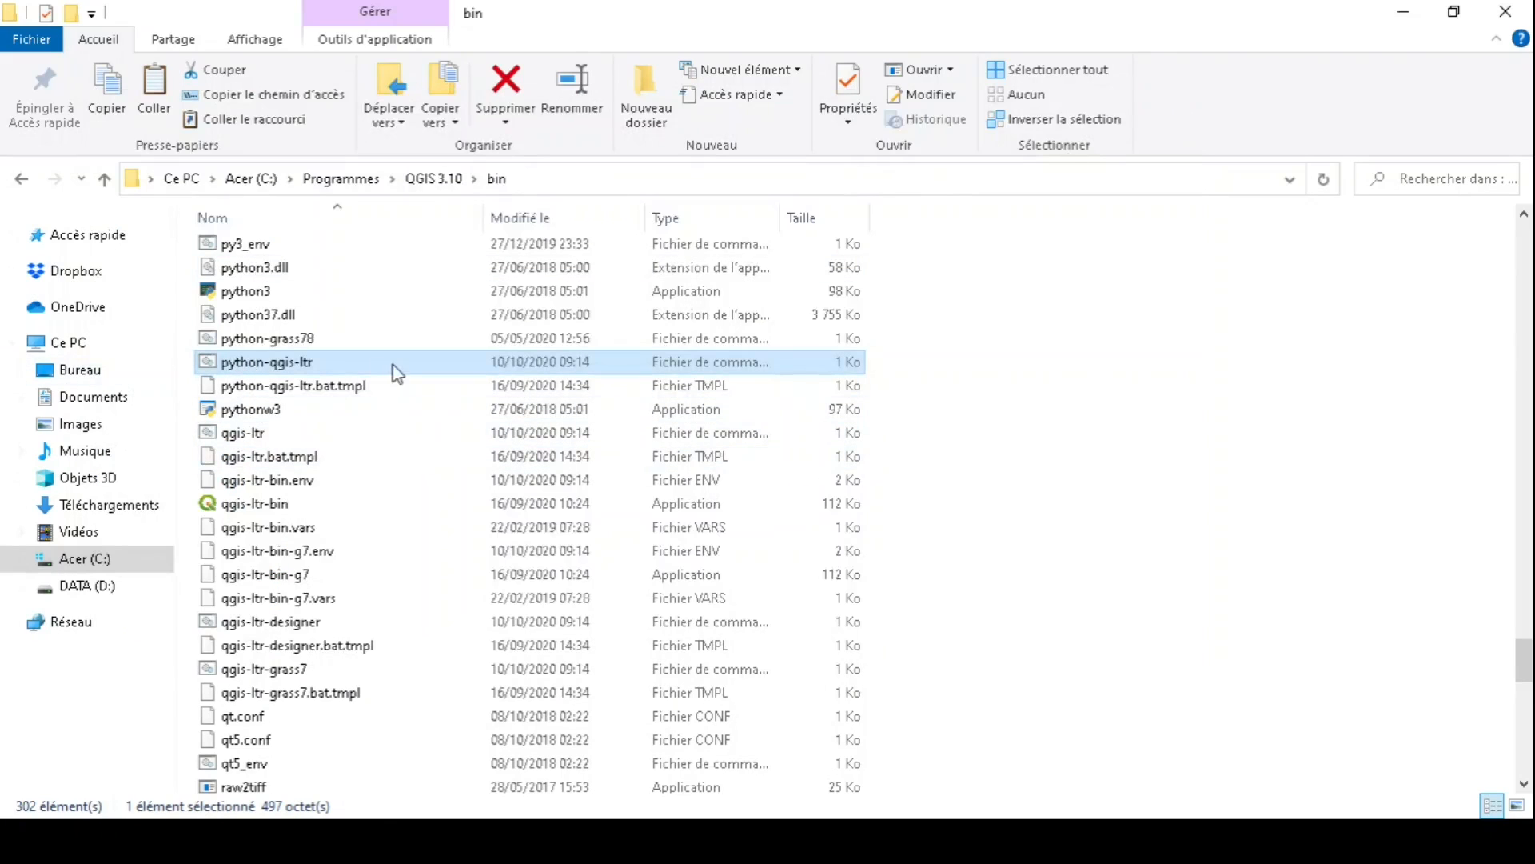
pyautogui.click(462, 184)
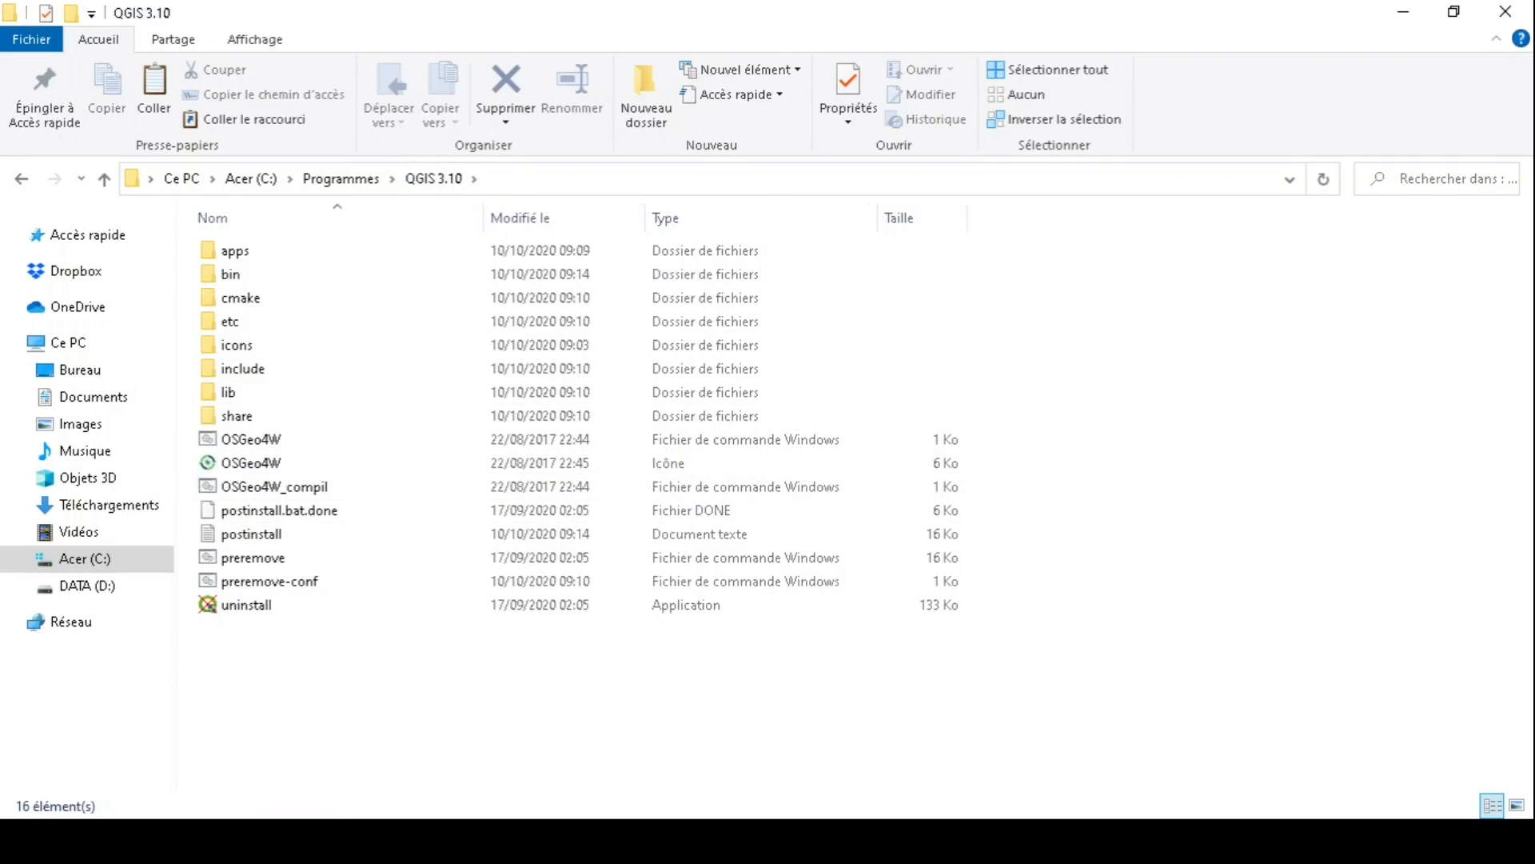
# - Save OSGeo4W_compil.bat through an administrator Notepad++ session, confirm the changes, and close the editor
pyautogui.click(855, 841)
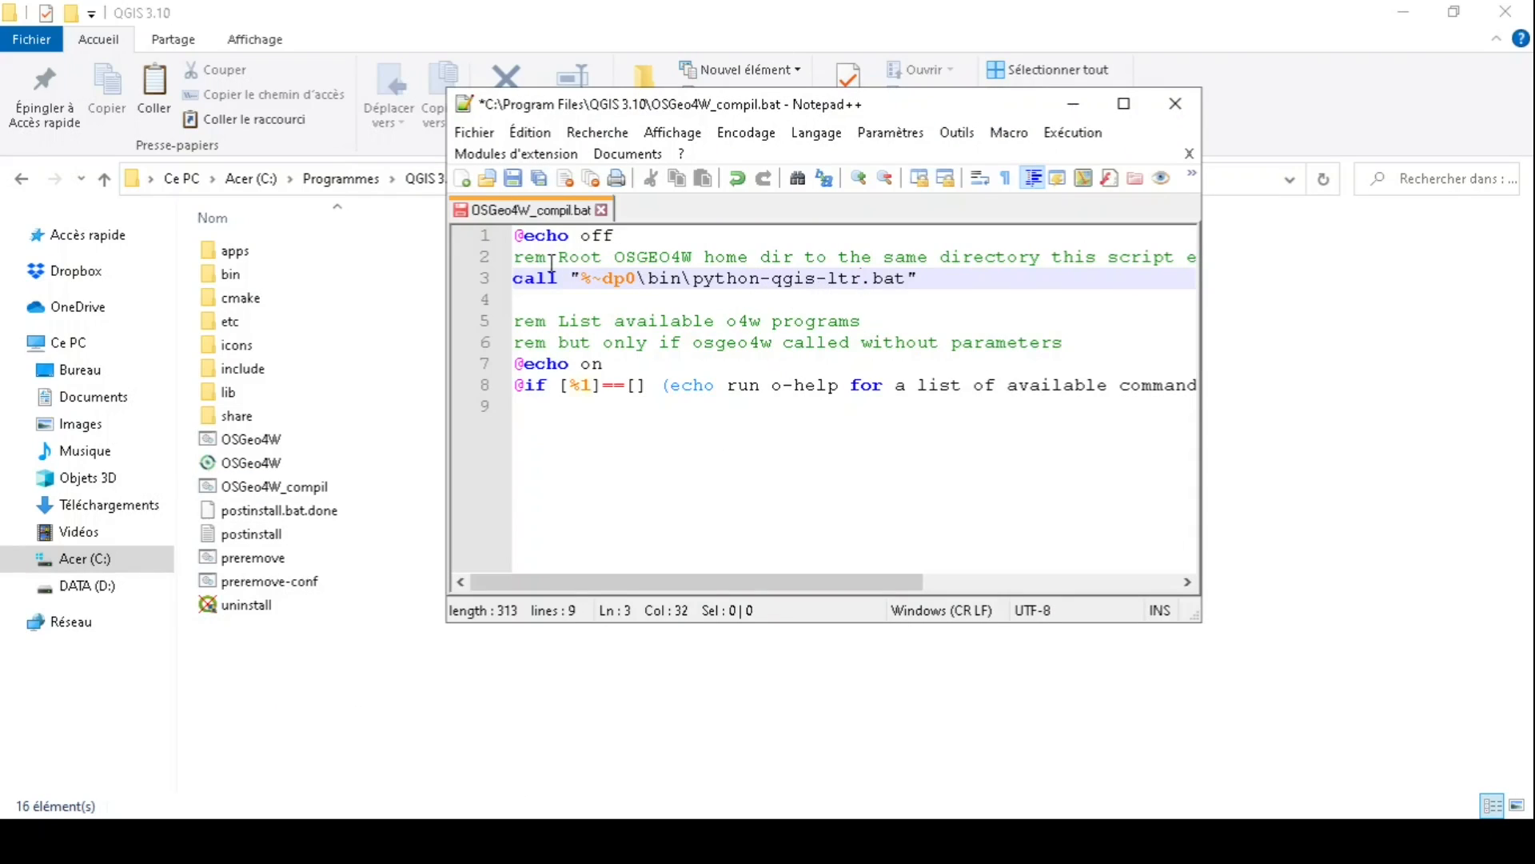
pyautogui.click(515, 179)
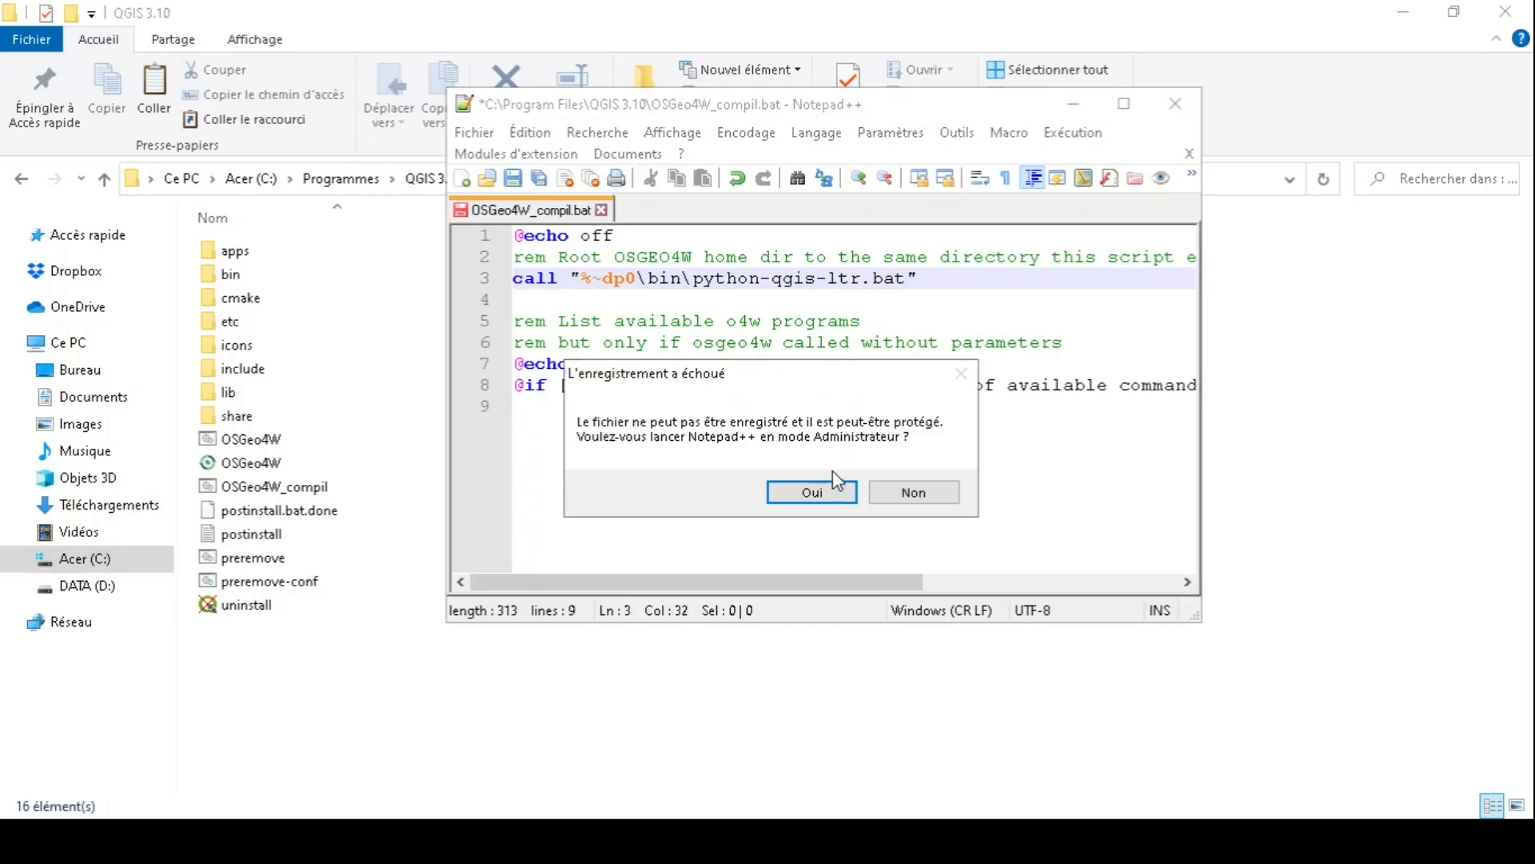
pyautogui.click(819, 486)
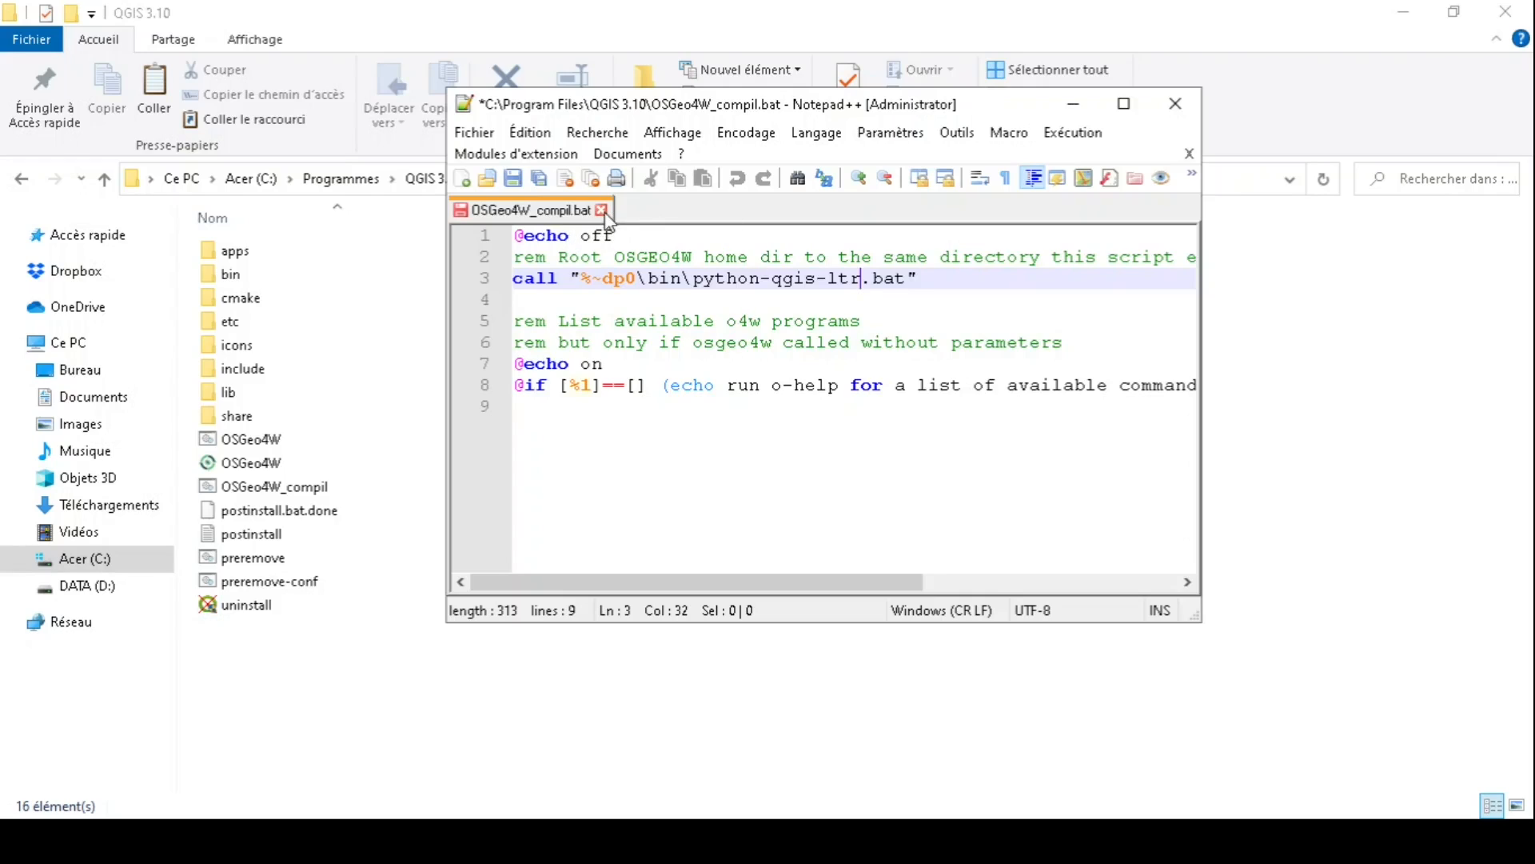
pyautogui.click(602, 210)
pyautogui.click(685, 494)
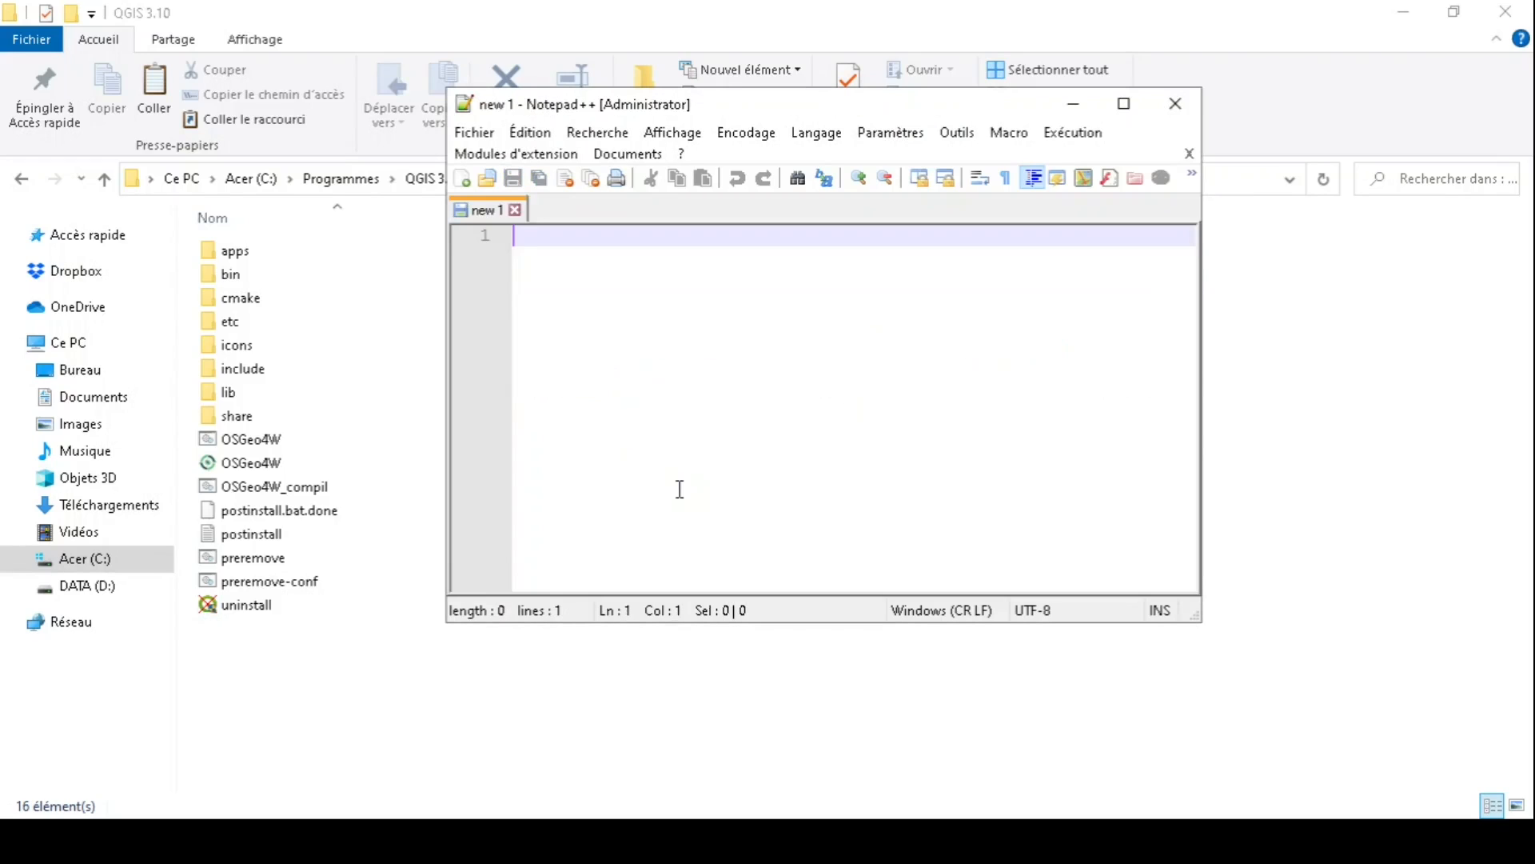
pyautogui.click(1176, 104)
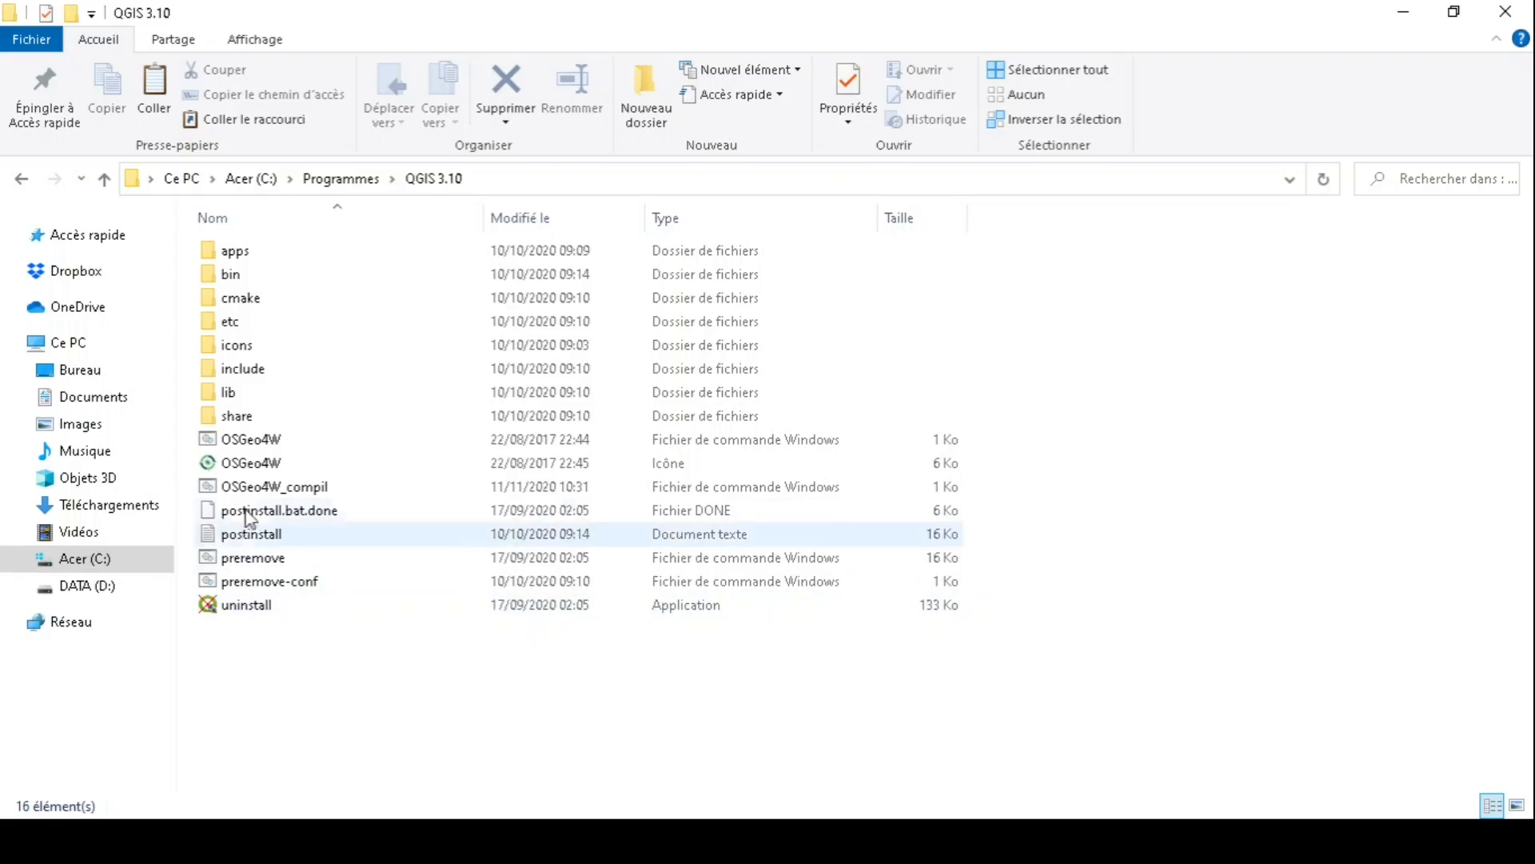
# - Launch OSGeo4W_compil's Python prompt, run 'from qgis.core import *', then exit with quit()
pyautogui.doubleClick(295, 484)
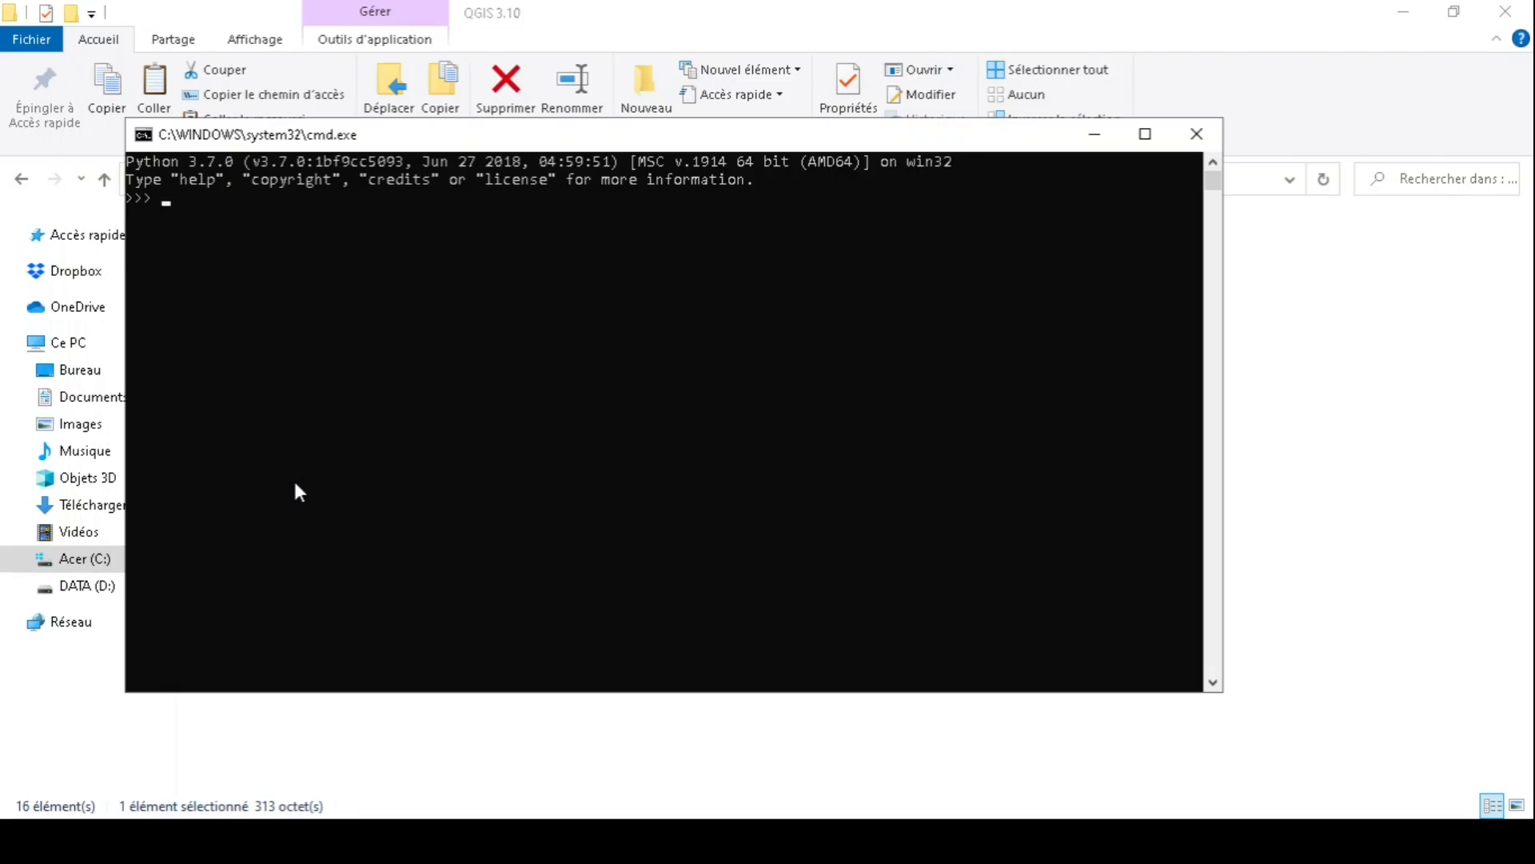
pyautogui.write('im')
pyautogui.press('BackSpace')
pyautogui.press('BackSpace')
pyautogui.write('from qgis')
pyautogui.press('BackSpace')
pyautogui.press('BackSpace')
pyautogui.press('BackSpace')
pyautogui.write('gis.core import ')
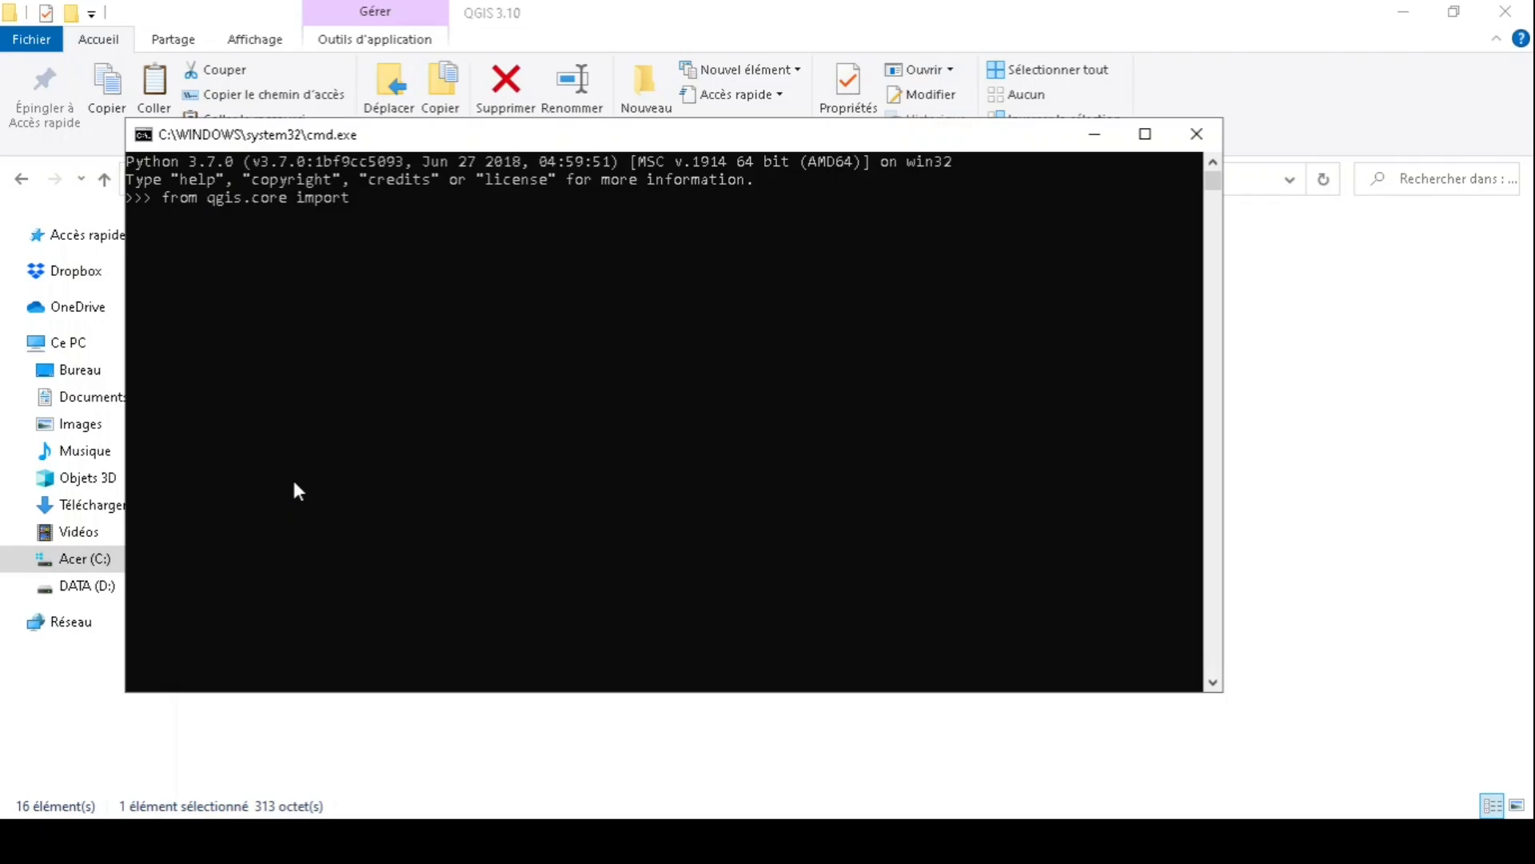
pyautogui.write('*')
pyautogui.press('Return')
pyautogui.write('quit()')
pyautogui.press('Return')
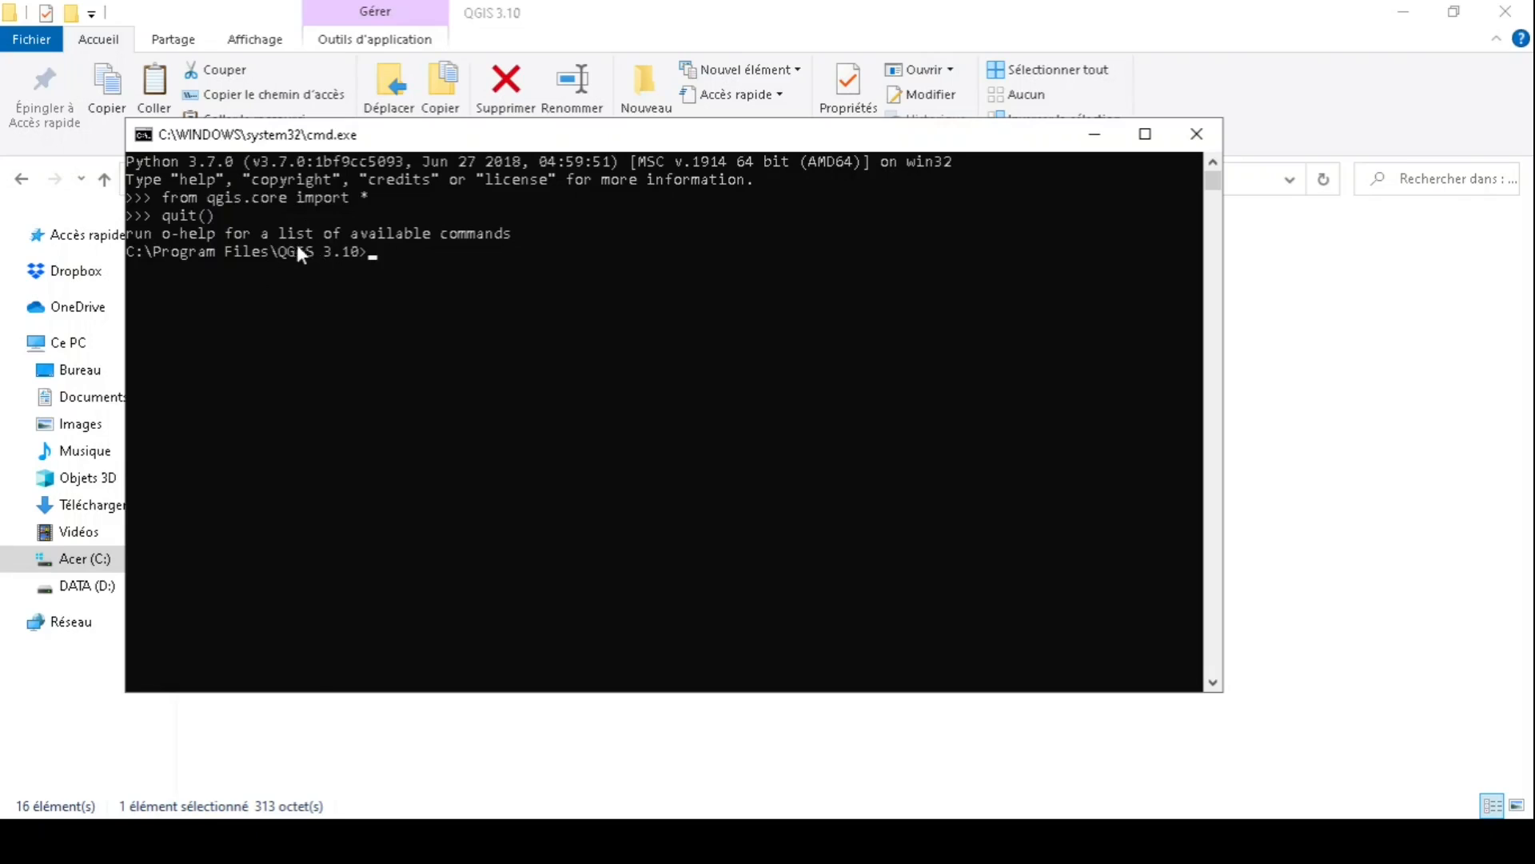
# - Switch back to the Command Prompt and begin a 'cd' command
pyautogui.click(1467, 570)
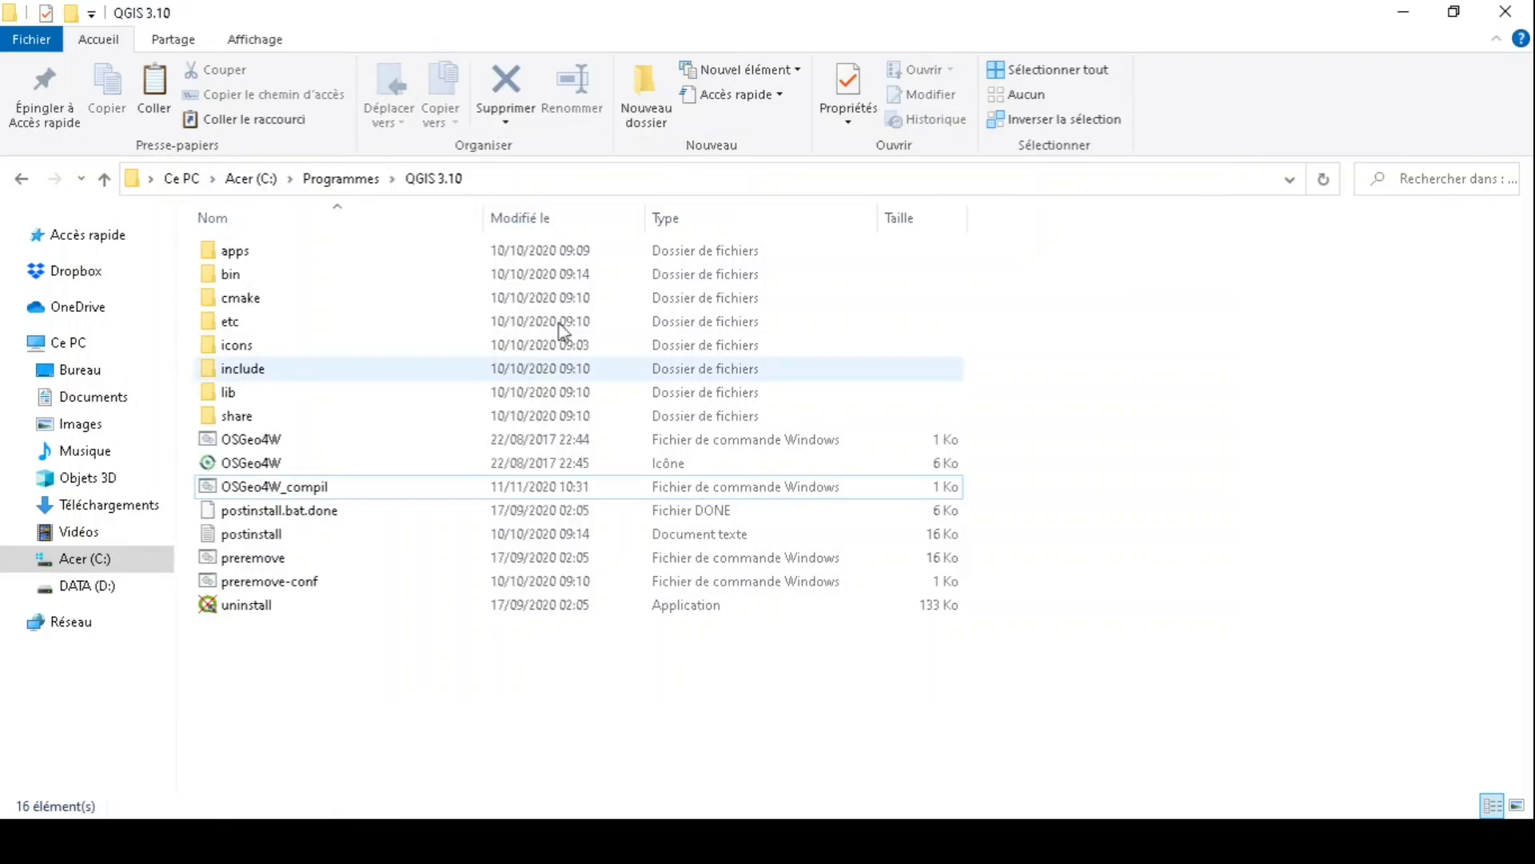
pyautogui.hotkey('alt', 'Tab')
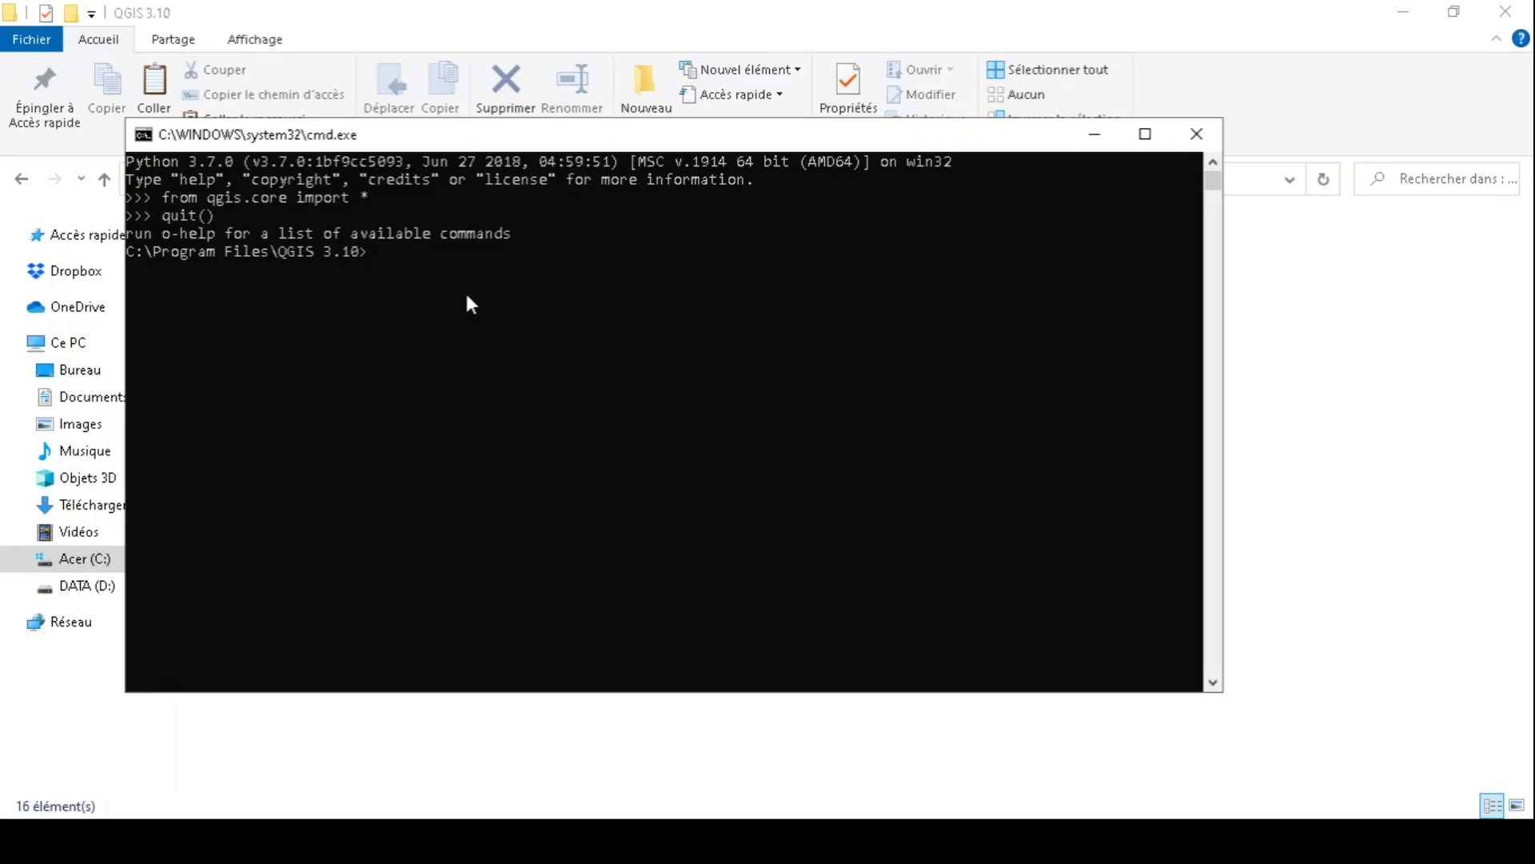
pyautogui.write('cd')
# - Open the modulenom folder from the desktop, copy its full path, and return to Command Prompt
pyautogui.click(399, 841)
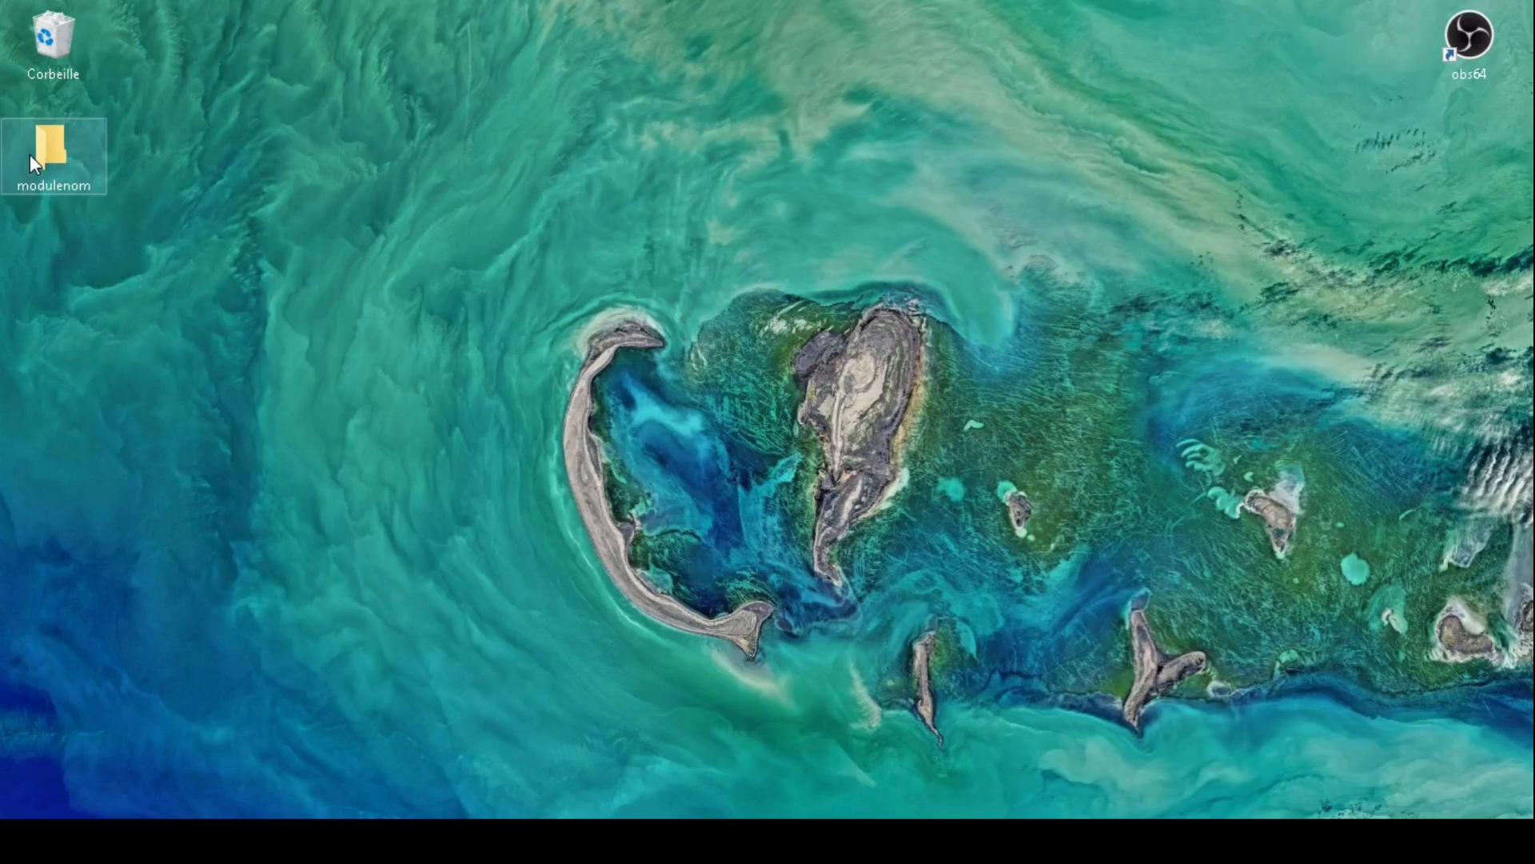
pyautogui.doubleClick(31, 155)
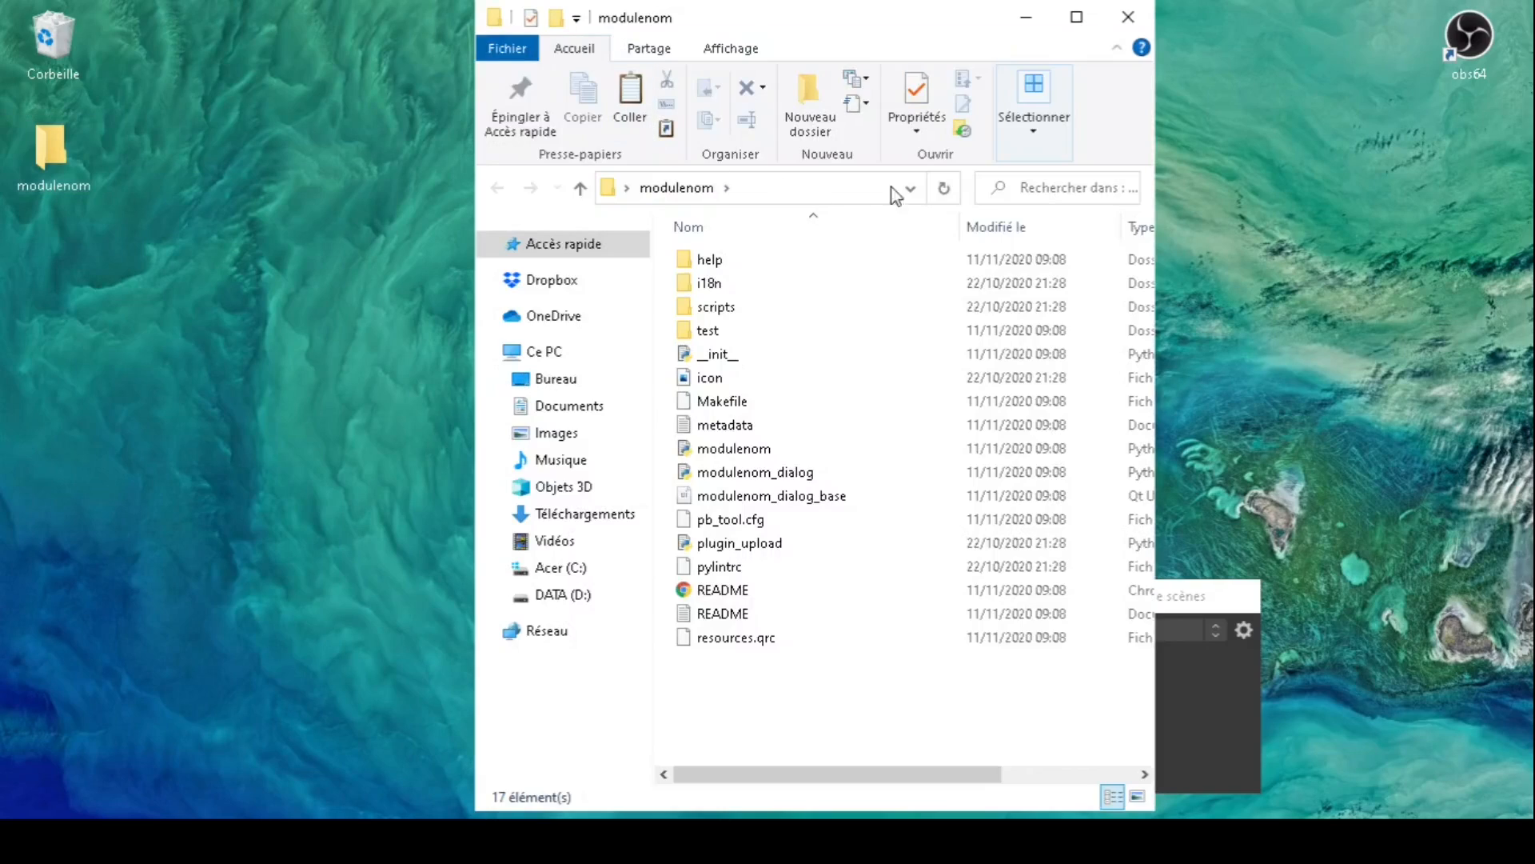
pyautogui.click(1075, 21)
pyautogui.click(719, 179)
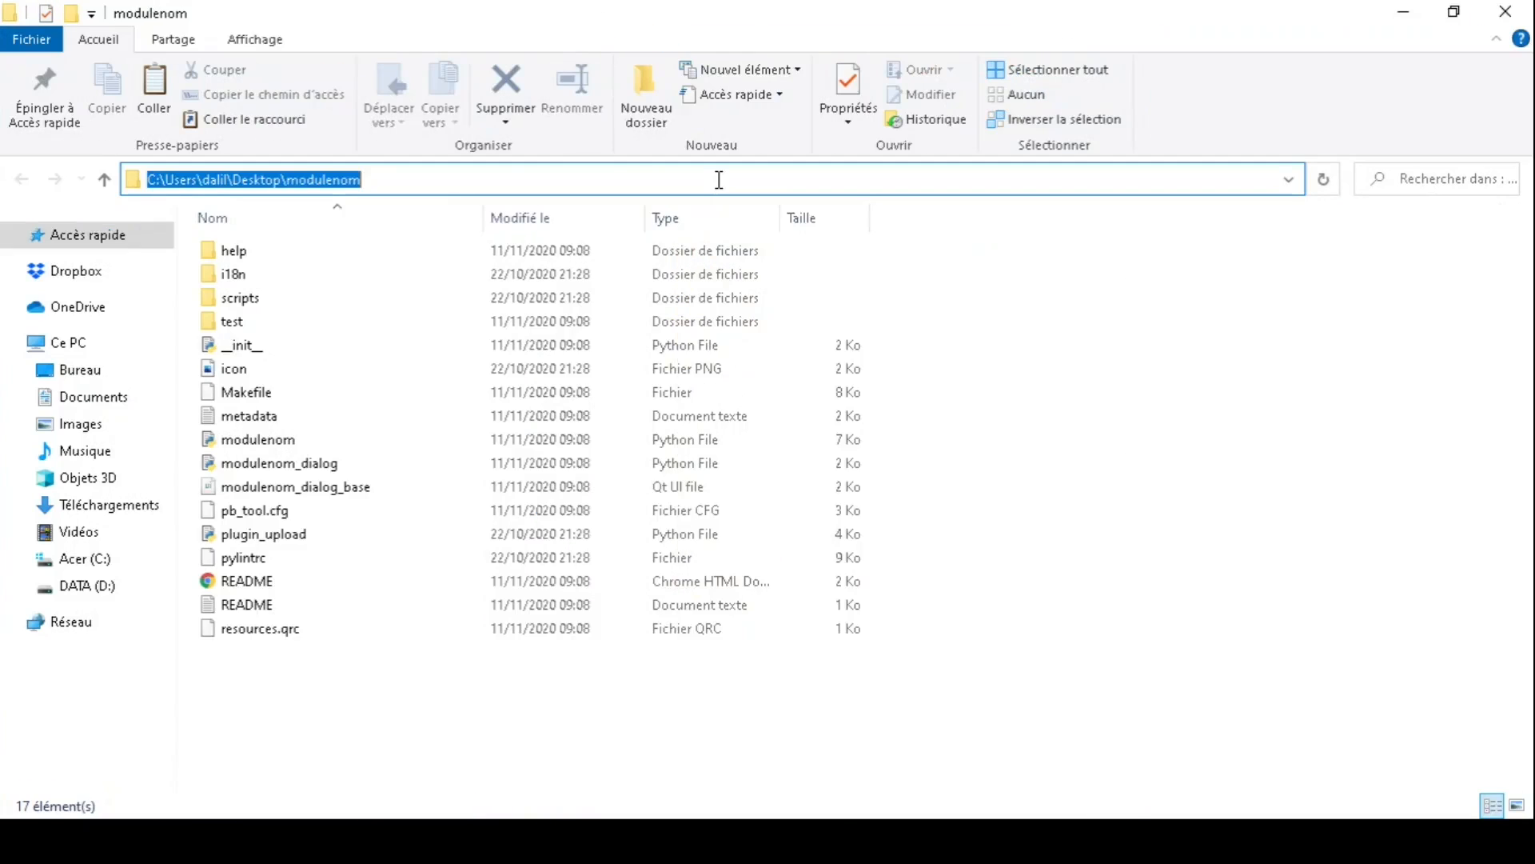
pyautogui.hotkey('ctrl', 'c')
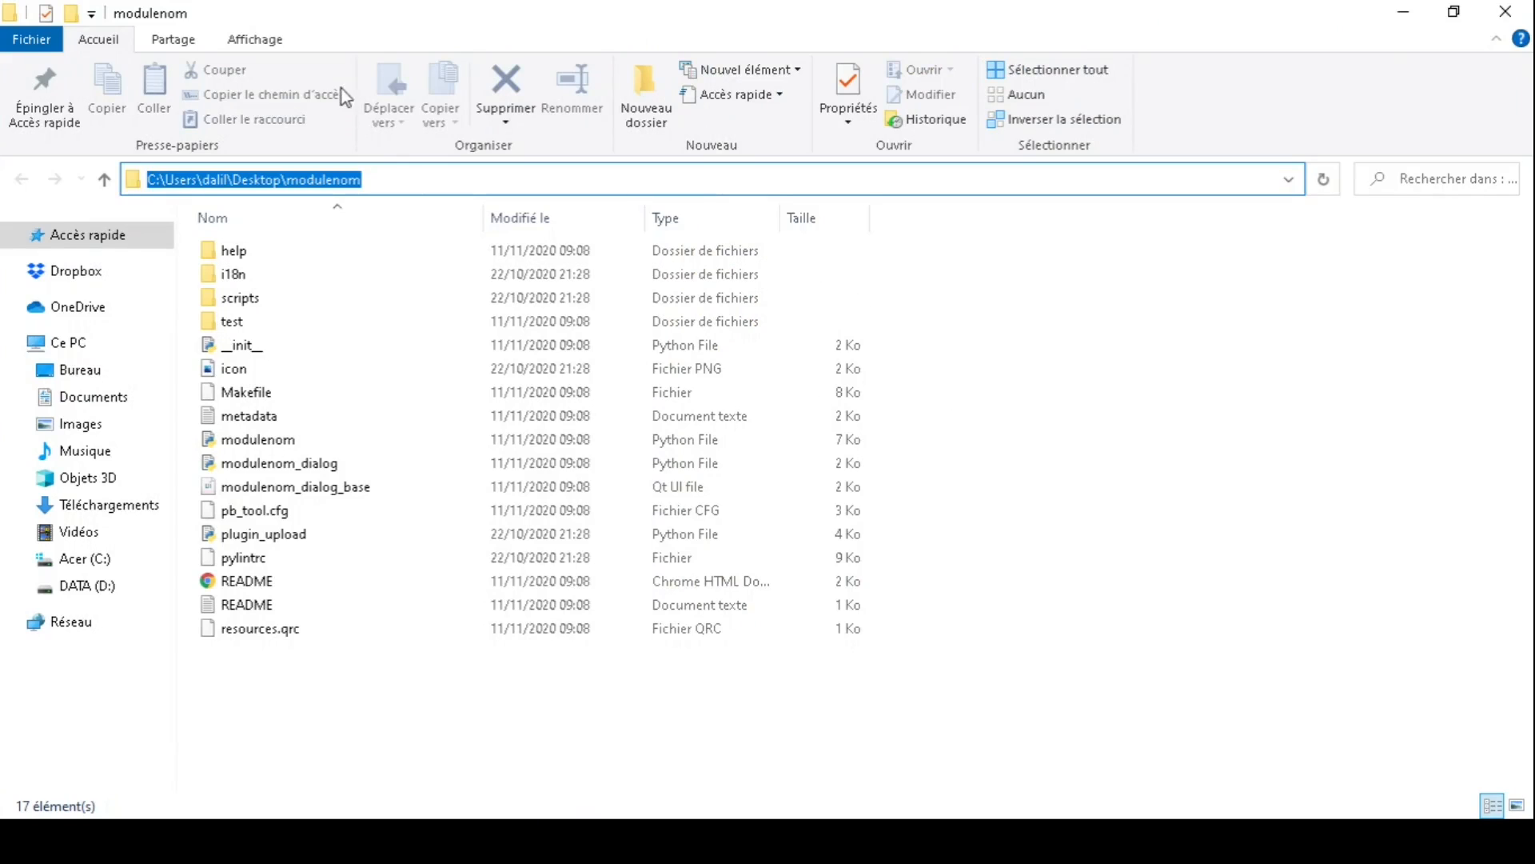
pyautogui.click(1172, 592)
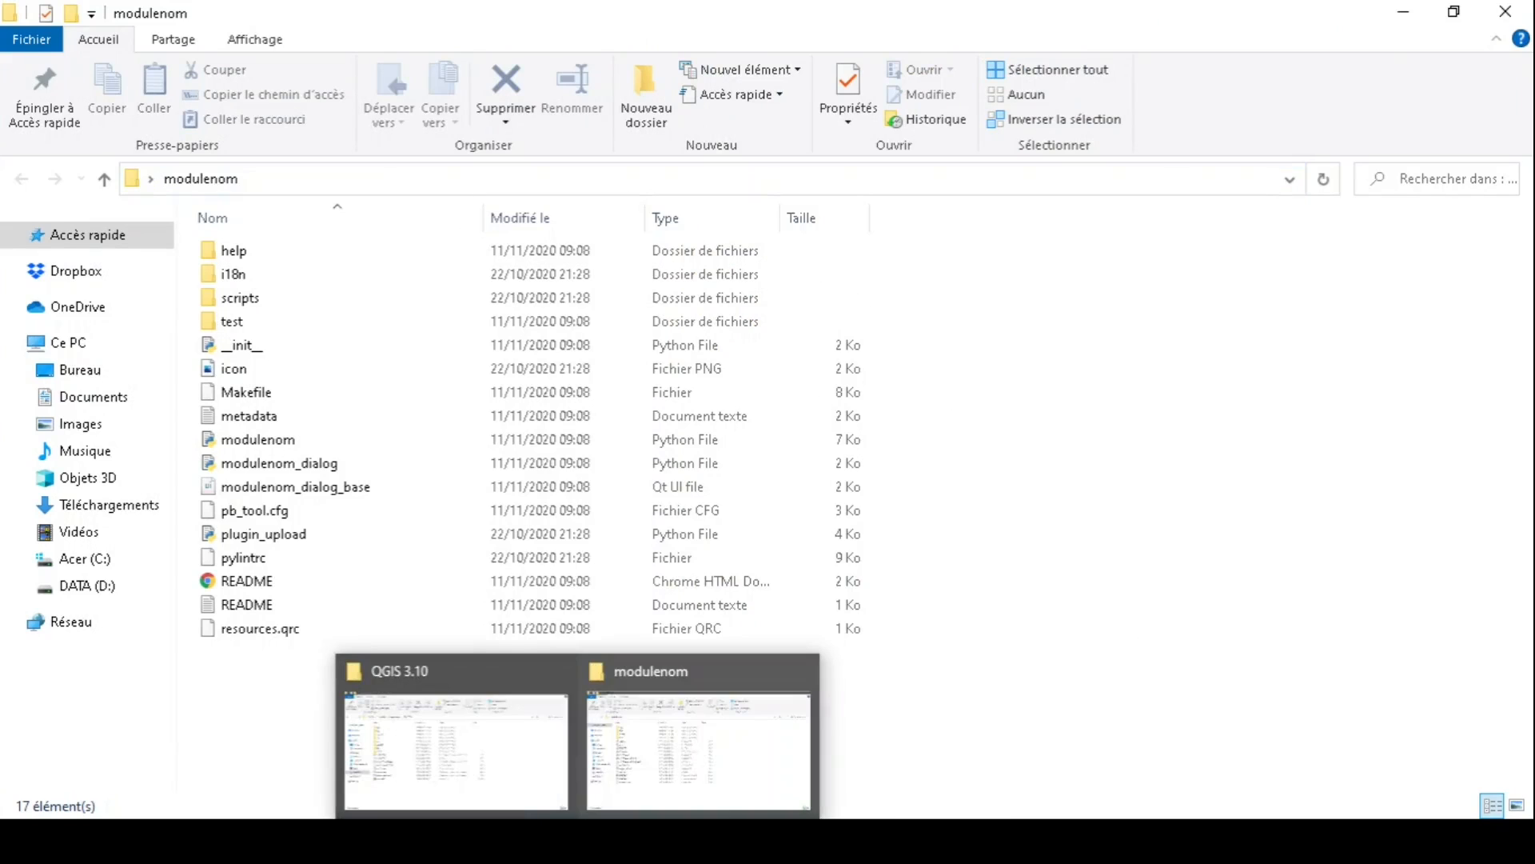
pyautogui.click(577, 840)
pyautogui.click(857, 838)
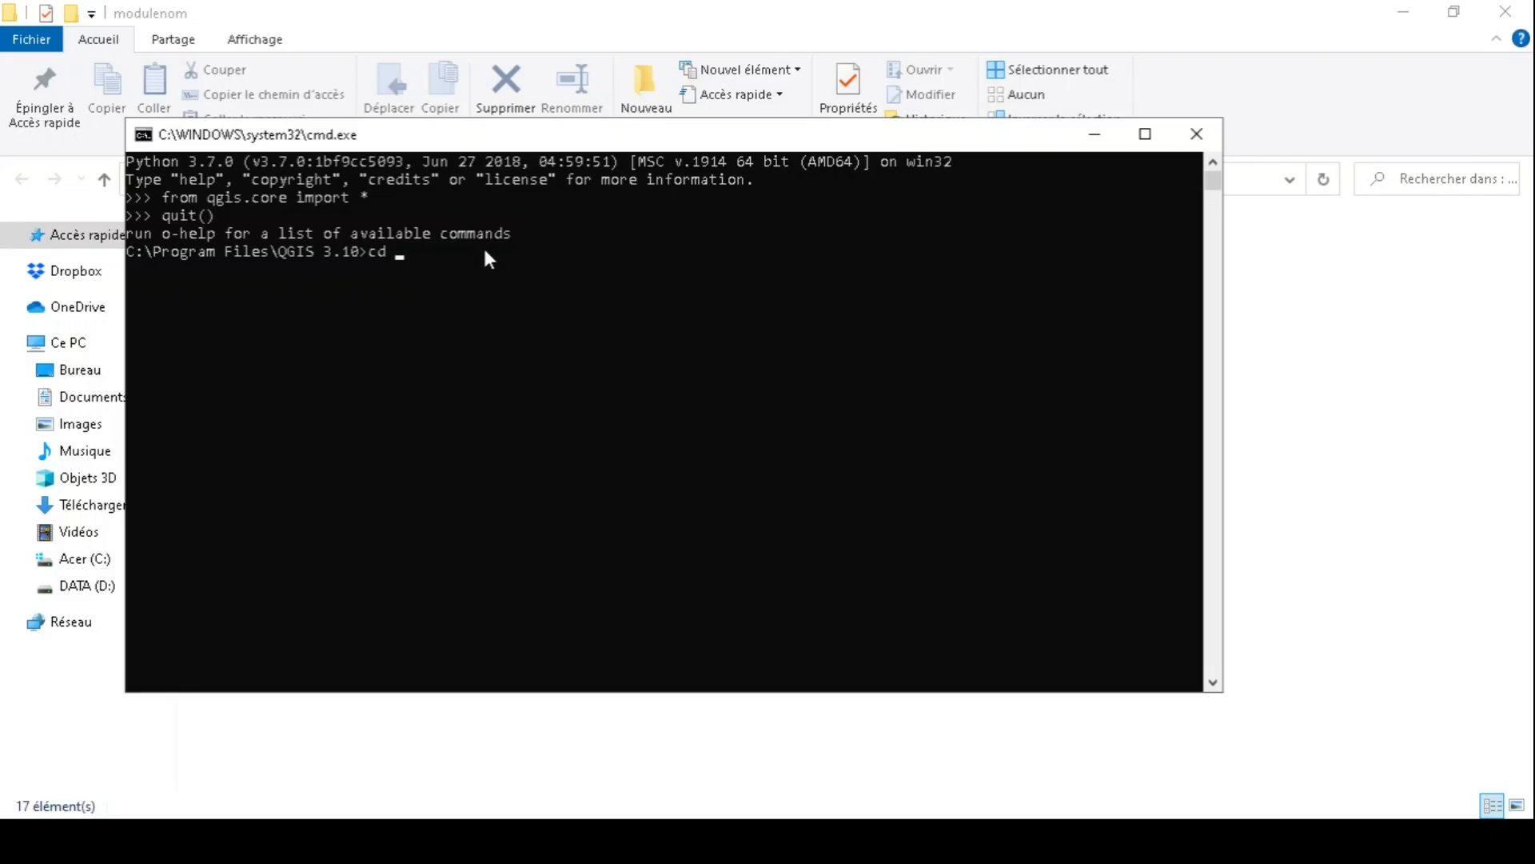
# - Change into the modulenom folder with the pasted path and type the resources.qrc to resources.py compile command
pyautogui.hotkey('ctrl', 'v')
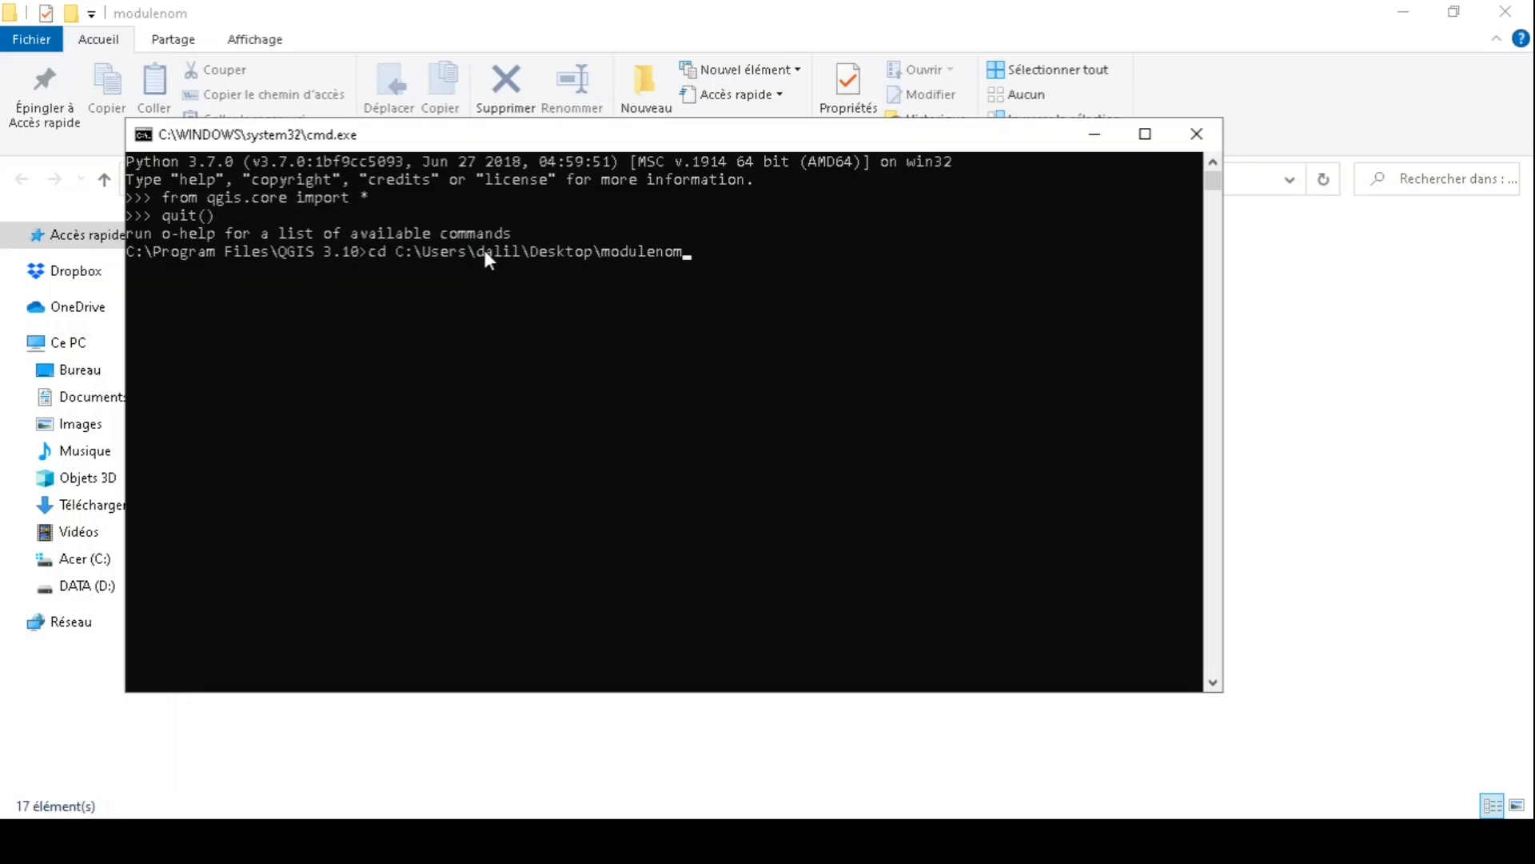
pyautogui.press('Return')
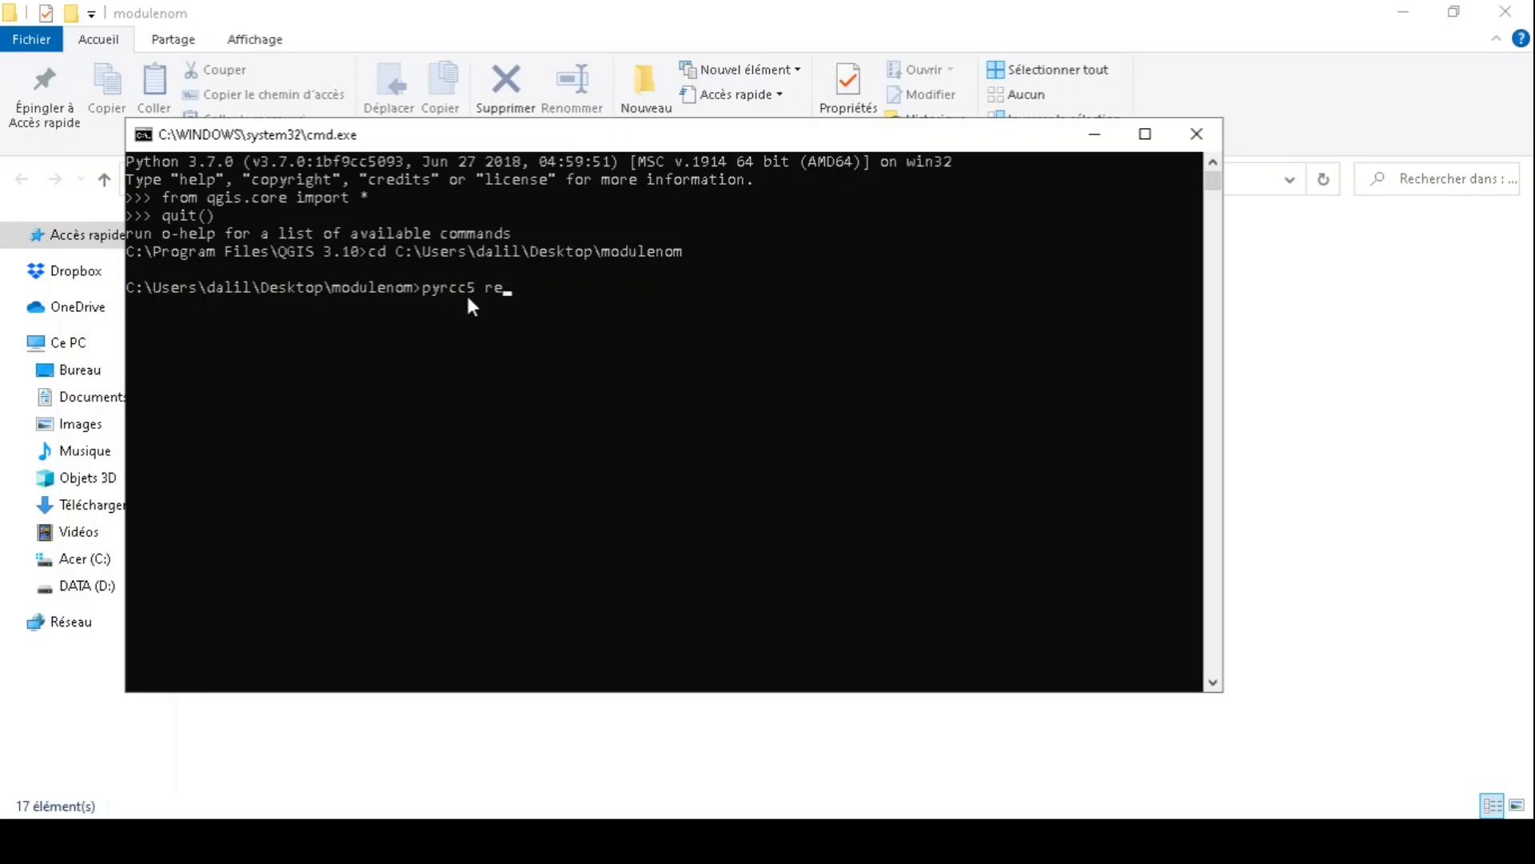
pyautogui.write('ssources.qrc -o reso')
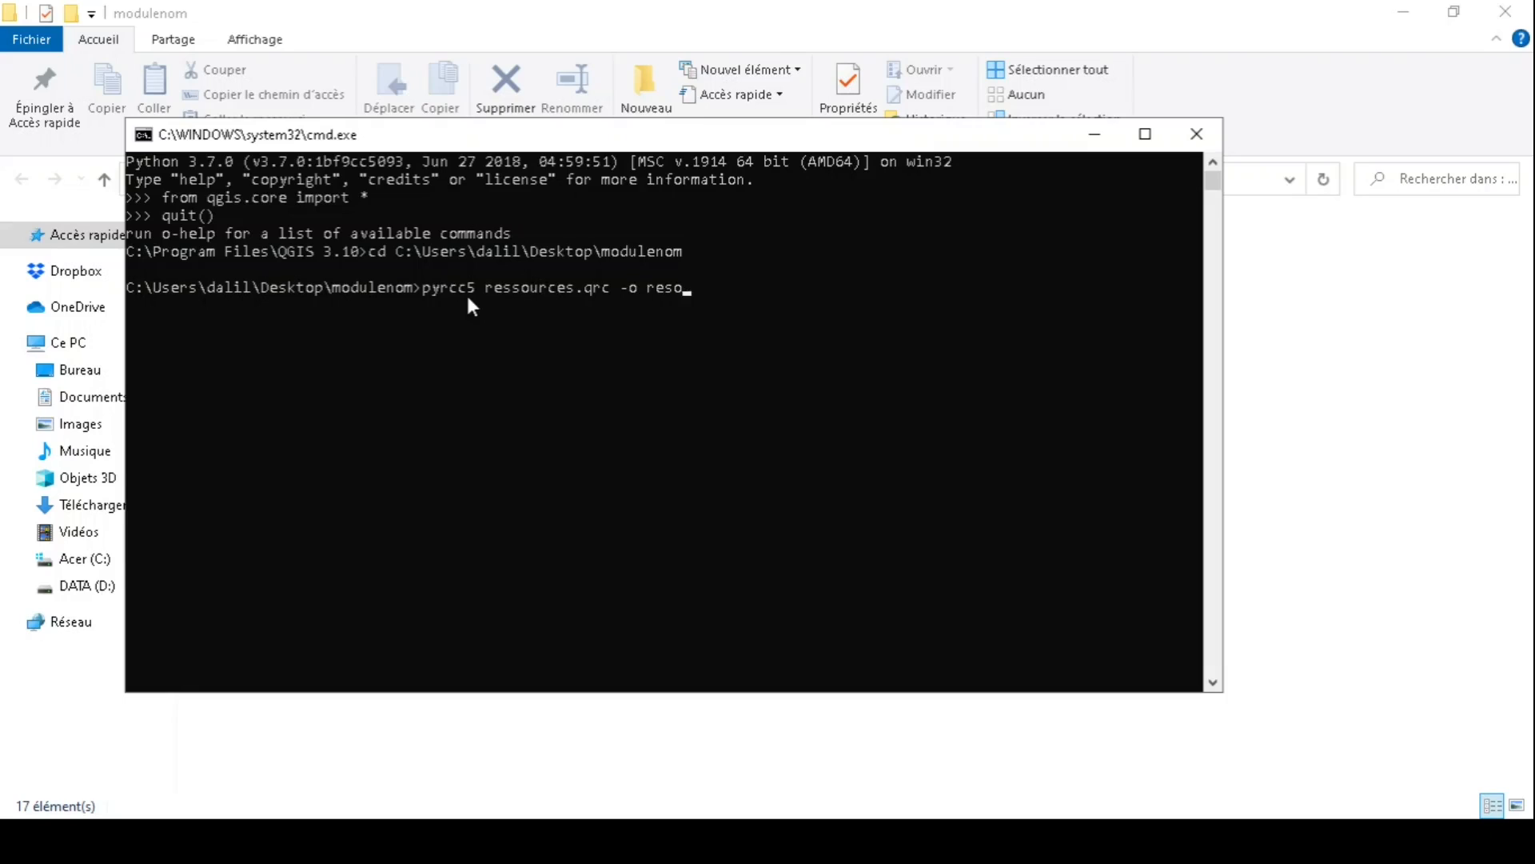
pyautogui.write('urces.py')
# - Correct the 'ressources' typo and run 'pyrcc5 resources.qrc -o resources.py'
pyautogui.click(505, 292)
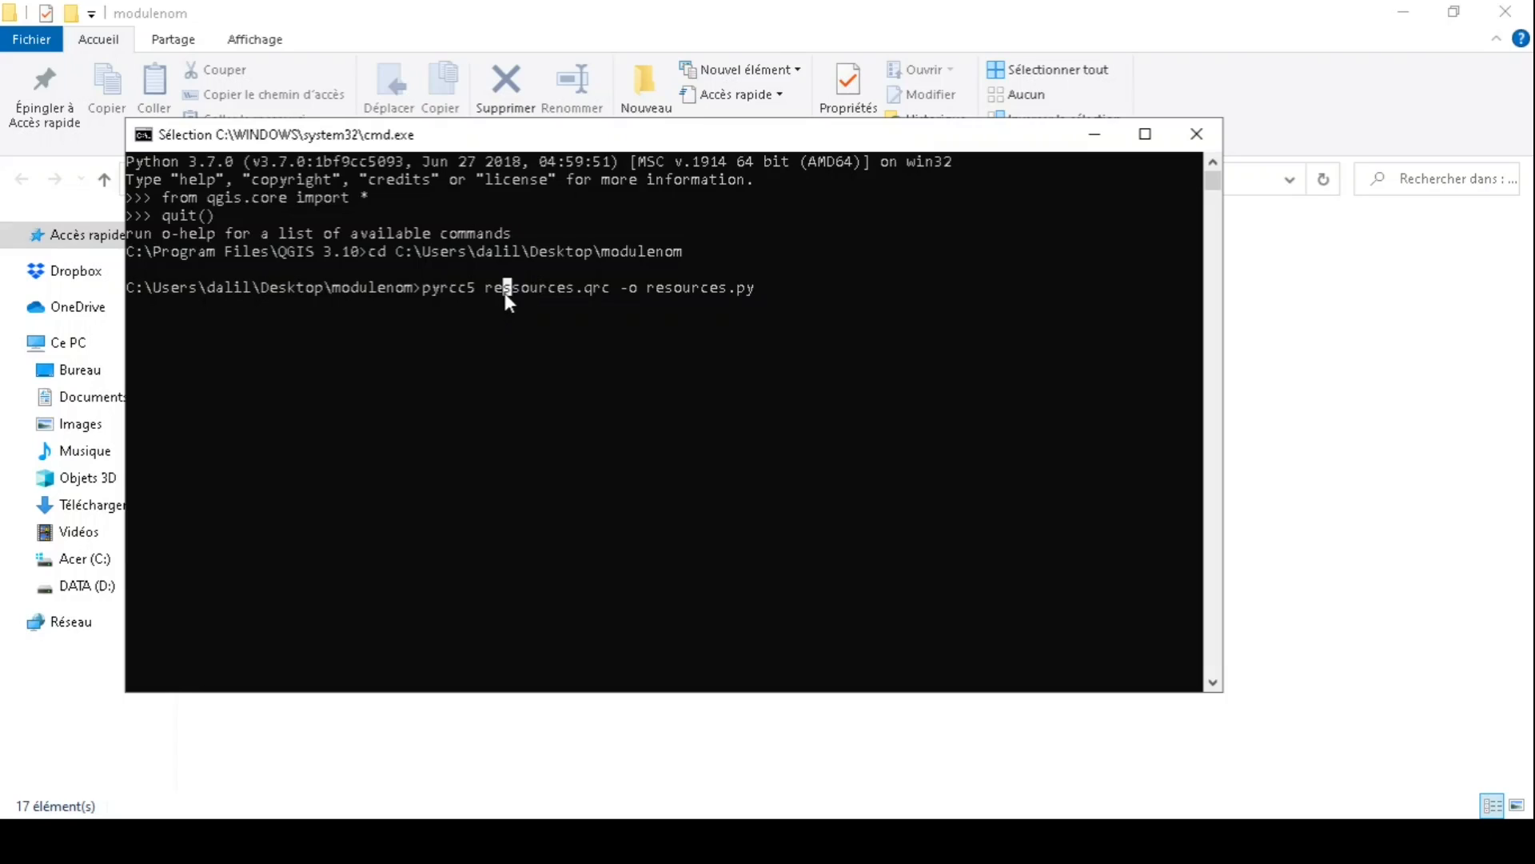
pyautogui.rightClick(505, 293)
pyautogui.click(505, 293)
pyautogui.press('BackSpace')
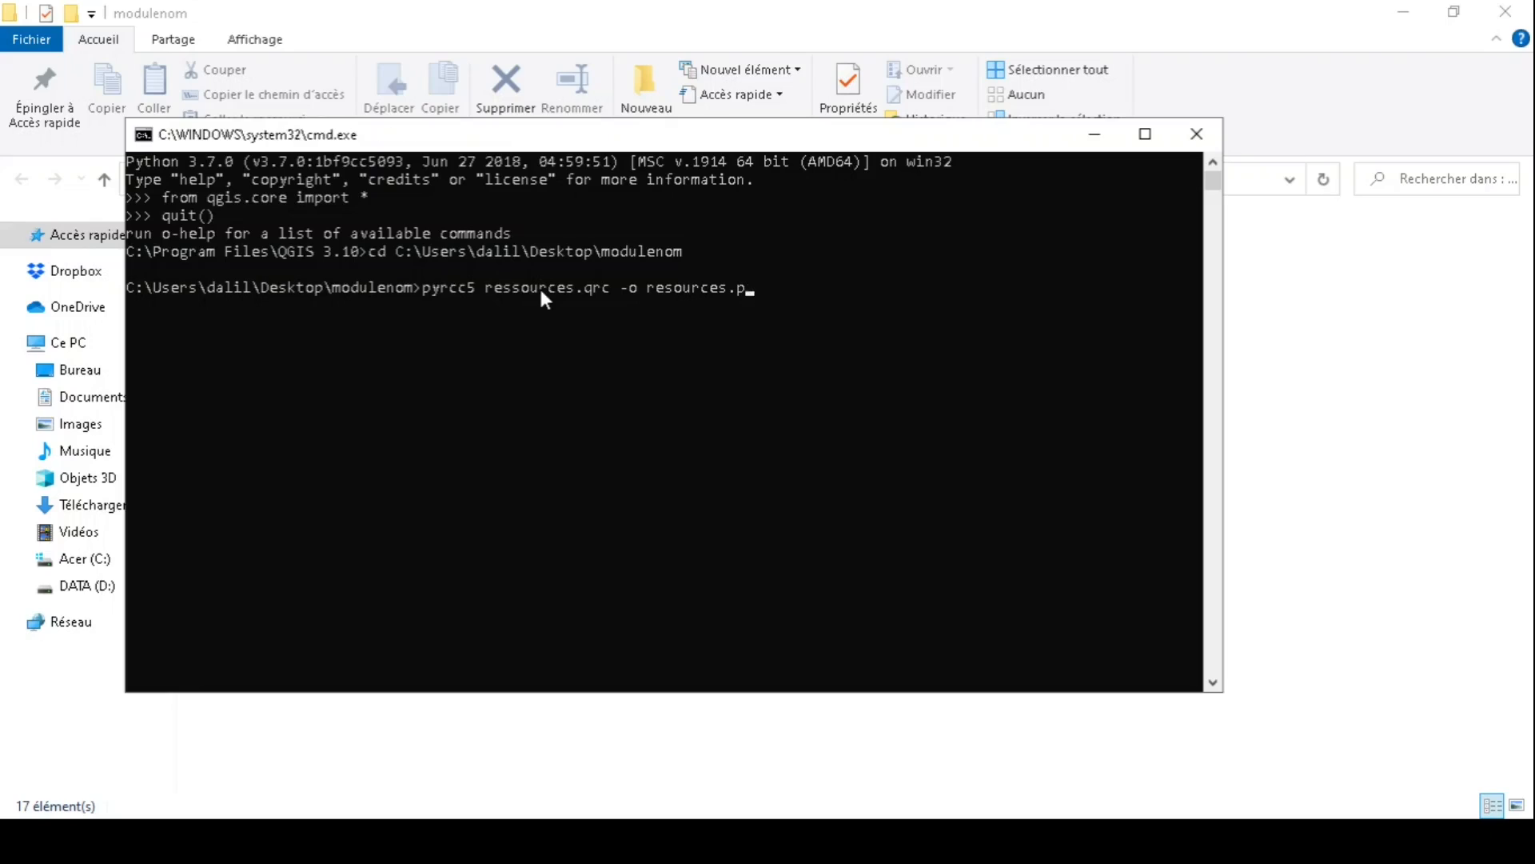
pyautogui.press('BackSpace')
pyautogui.press('BackSpace')
pyautogui.press('BackSpace')
pyautogui.press('BackSpace')
pyautogui.press('BackSpace')
pyautogui.press('BackSpace')
pyautogui.press('BackSpace')
pyautogui.press('BackSpace')
pyautogui.press('BackSpace')
pyautogui.press('BackSpace')
pyautogui.press('BackSpace')
pyautogui.press('BackSpace')
pyautogui.press('BackSpace')
pyautogui.press('BackSpace')
pyautogui.press('BackSpace')
pyautogui.press('BackSpace')
pyautogui.press('BackSpace')
pyautogui.press('BackSpace')
pyautogui.press('BackSpace')
pyautogui.press('BackSpace')
pyautogui.press('BackSpace')
pyautogui.press('BackSpace')
pyautogui.press('BackSpace')
pyautogui.press('BackSpace')
pyautogui.write('qrc')
pyautogui.write('o resources.py')
pyautogui.press('Return')
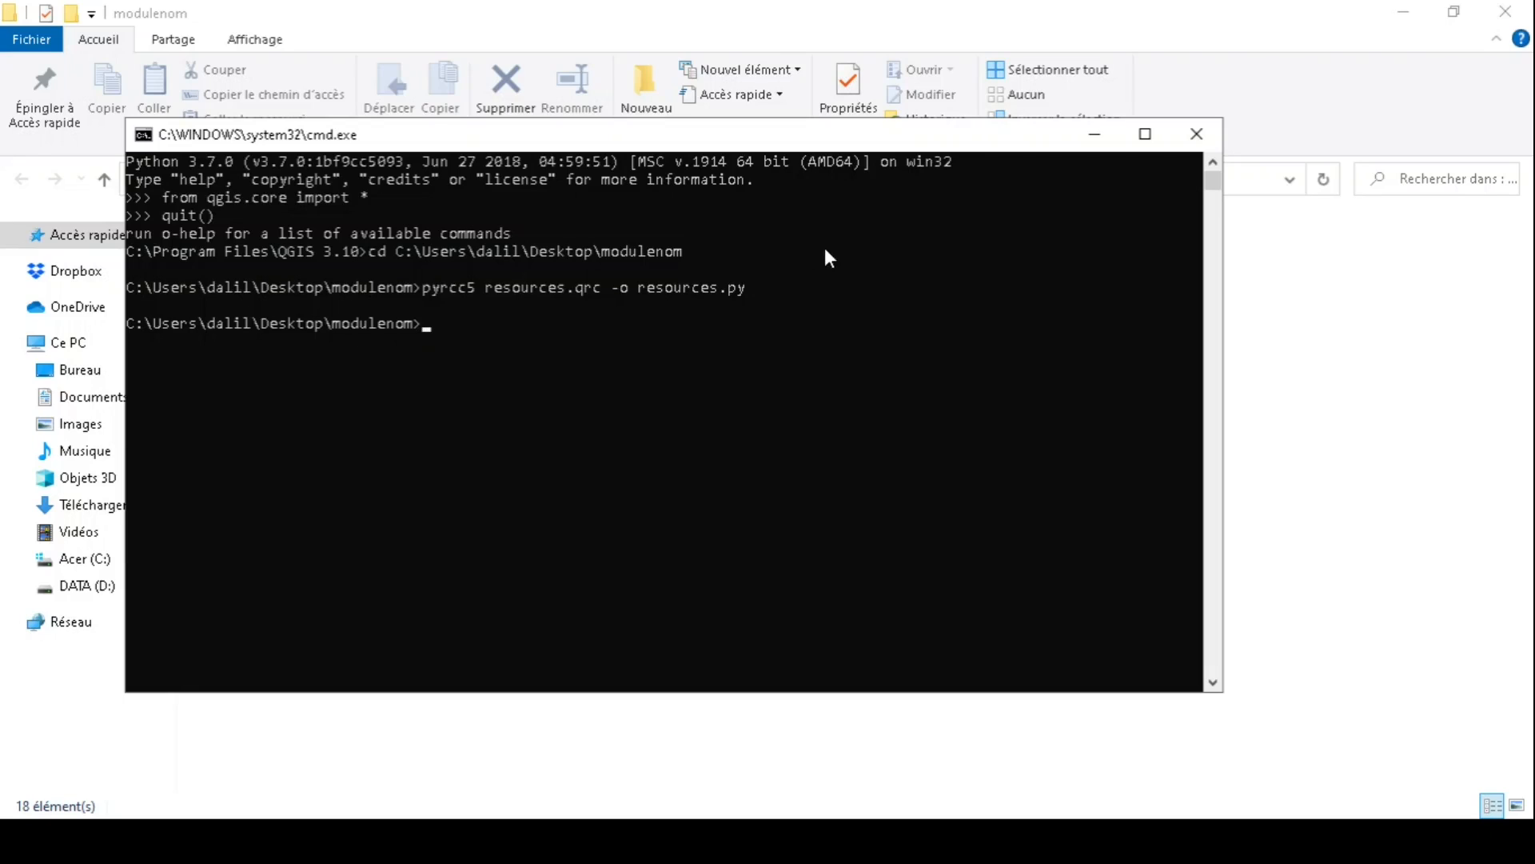
# - Close the console, delete resources.qrc from the modulenom folder, and close the reopened console
pyautogui.click(1208, 134)
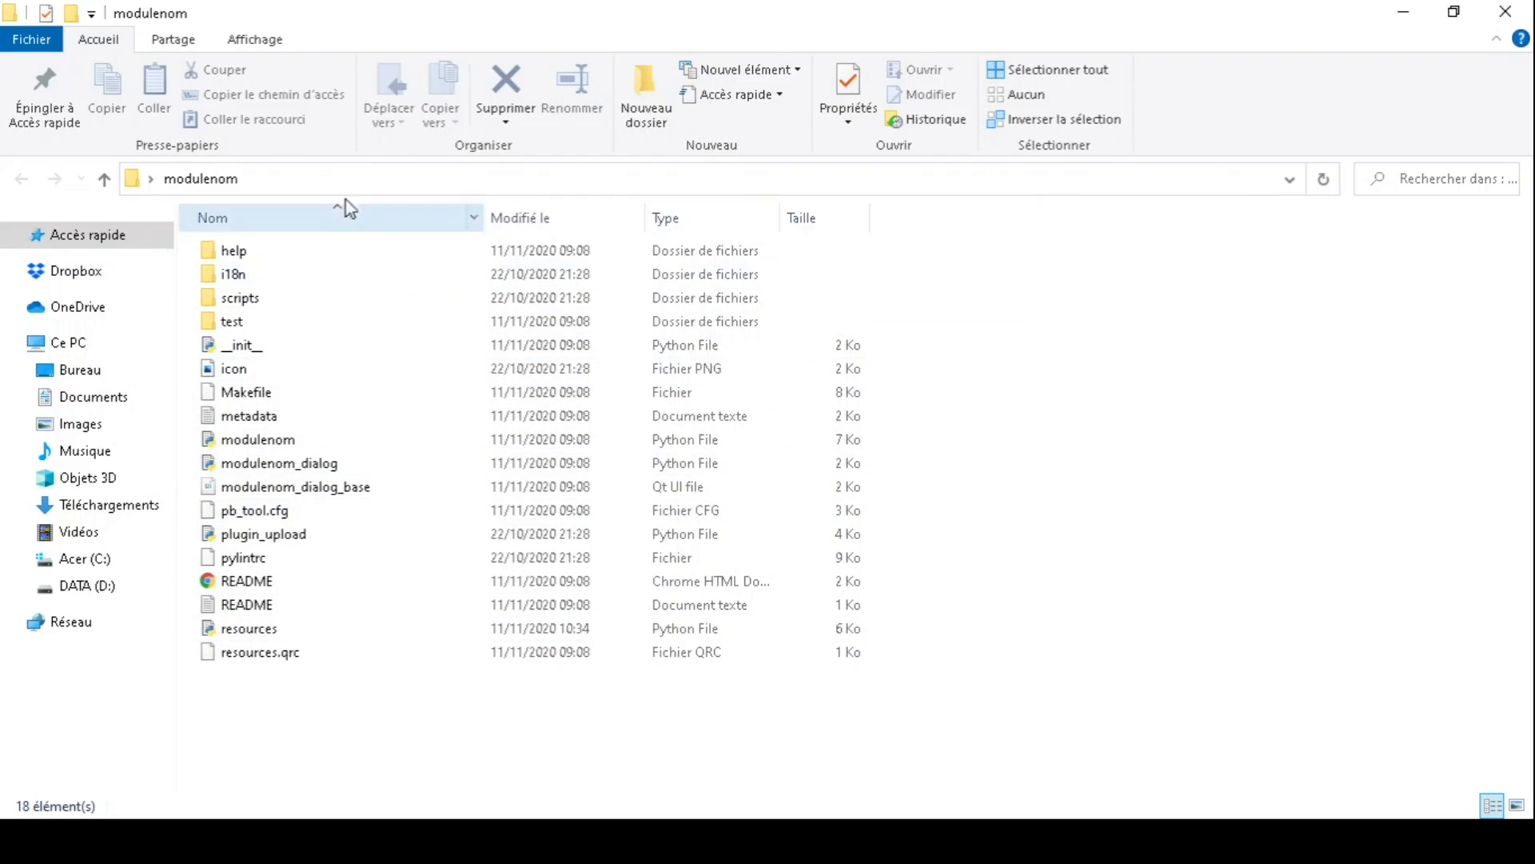
pyautogui.click(384, 637)
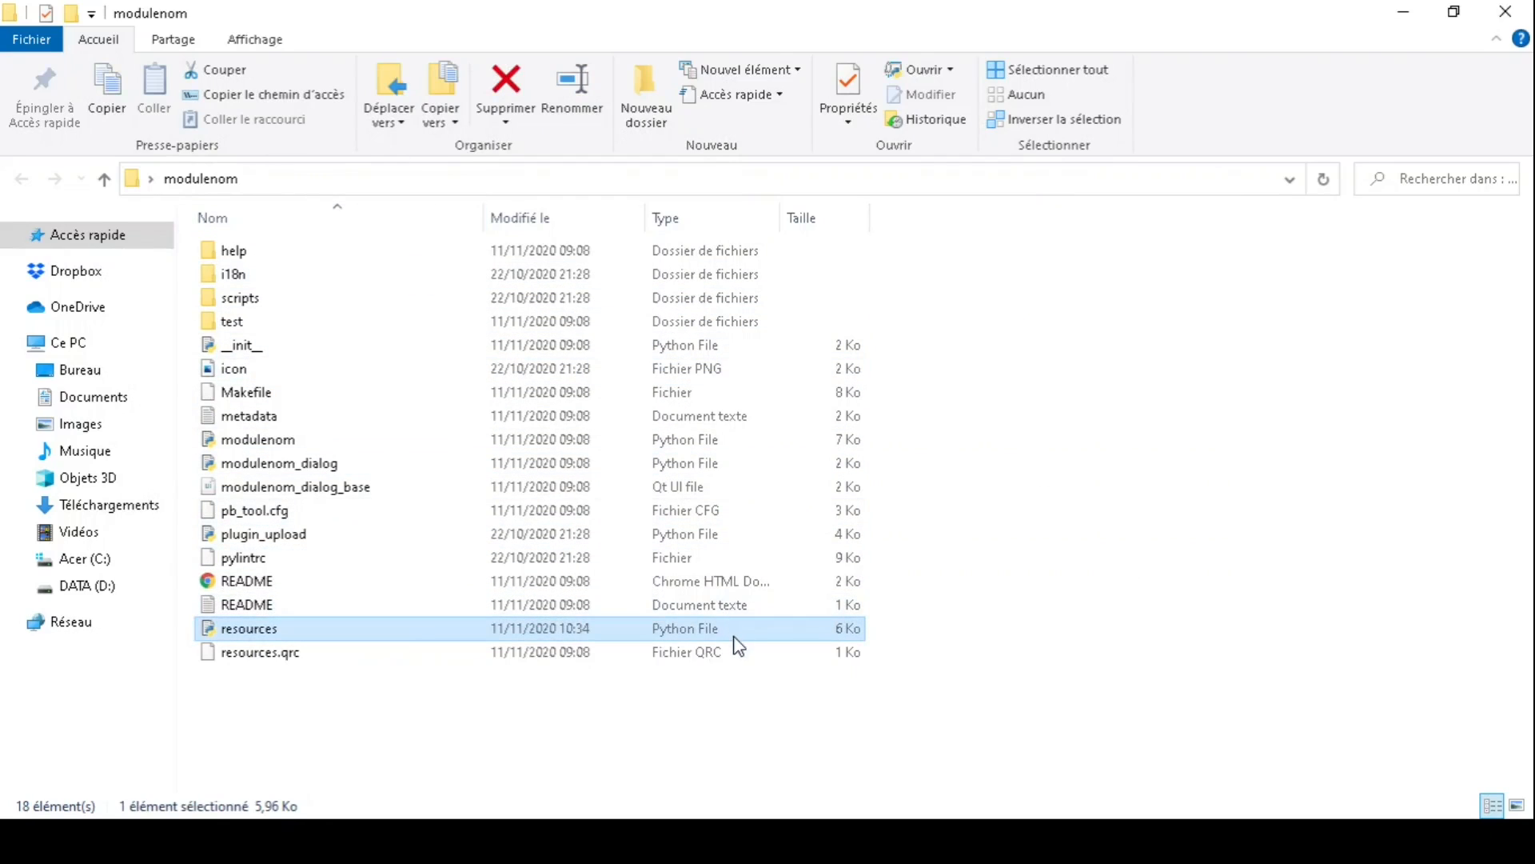
pyautogui.click(314, 660)
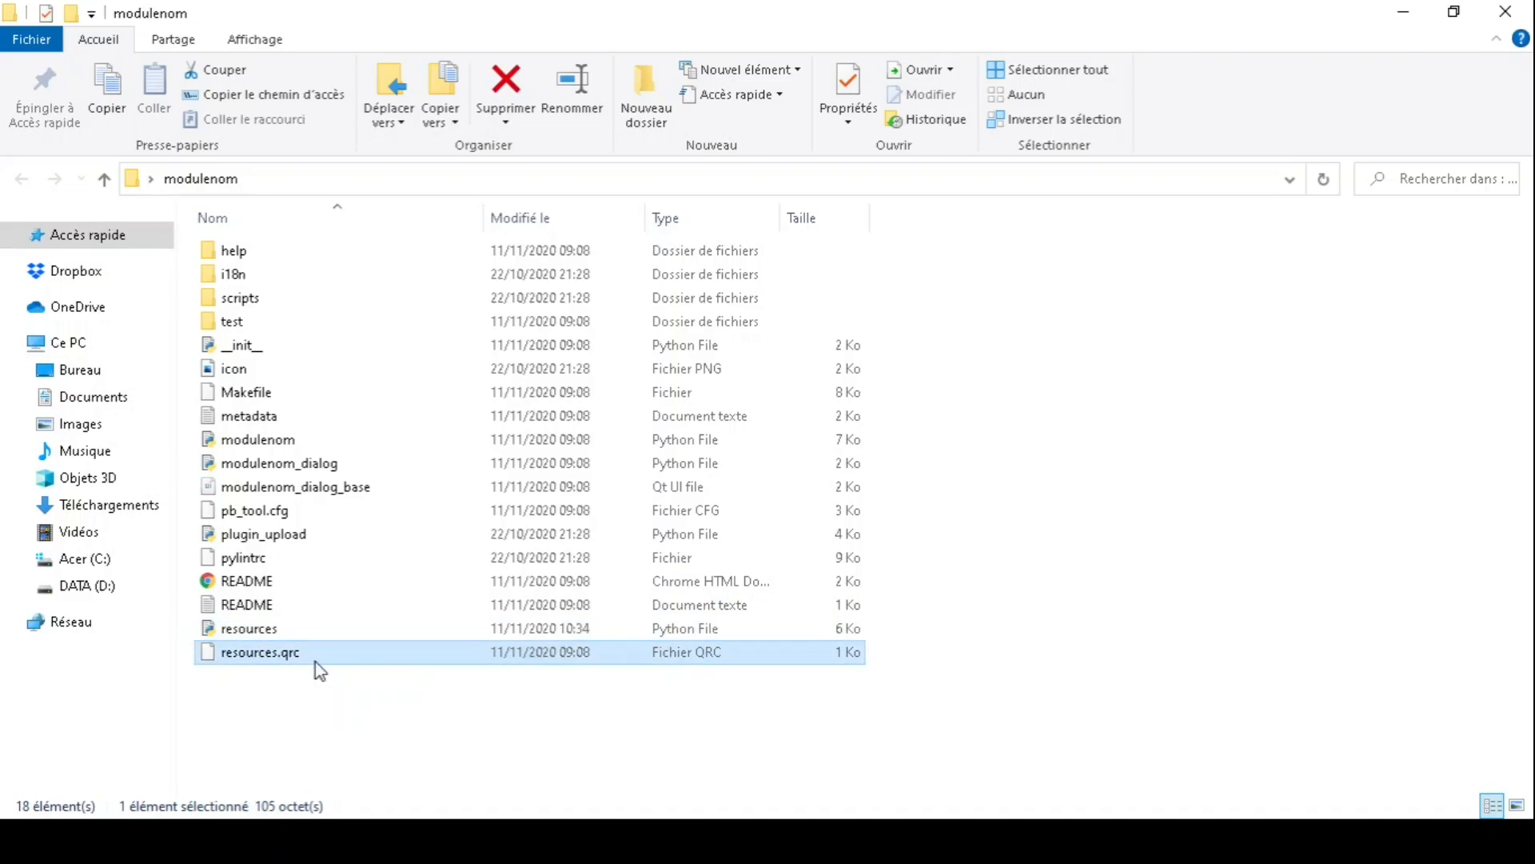
pyautogui.press('Delete')
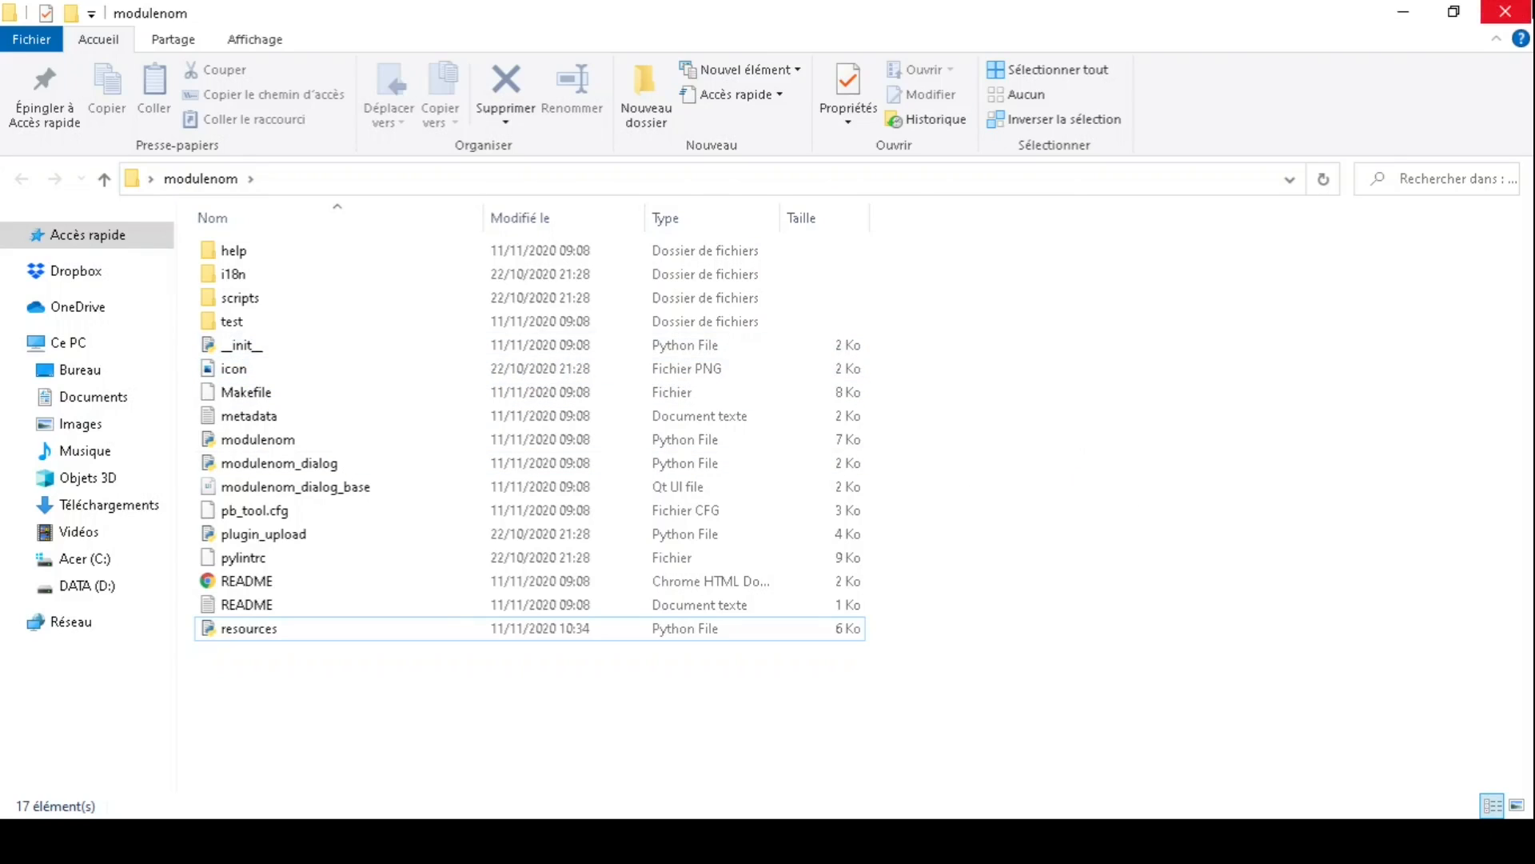
pyautogui.click(879, 752)
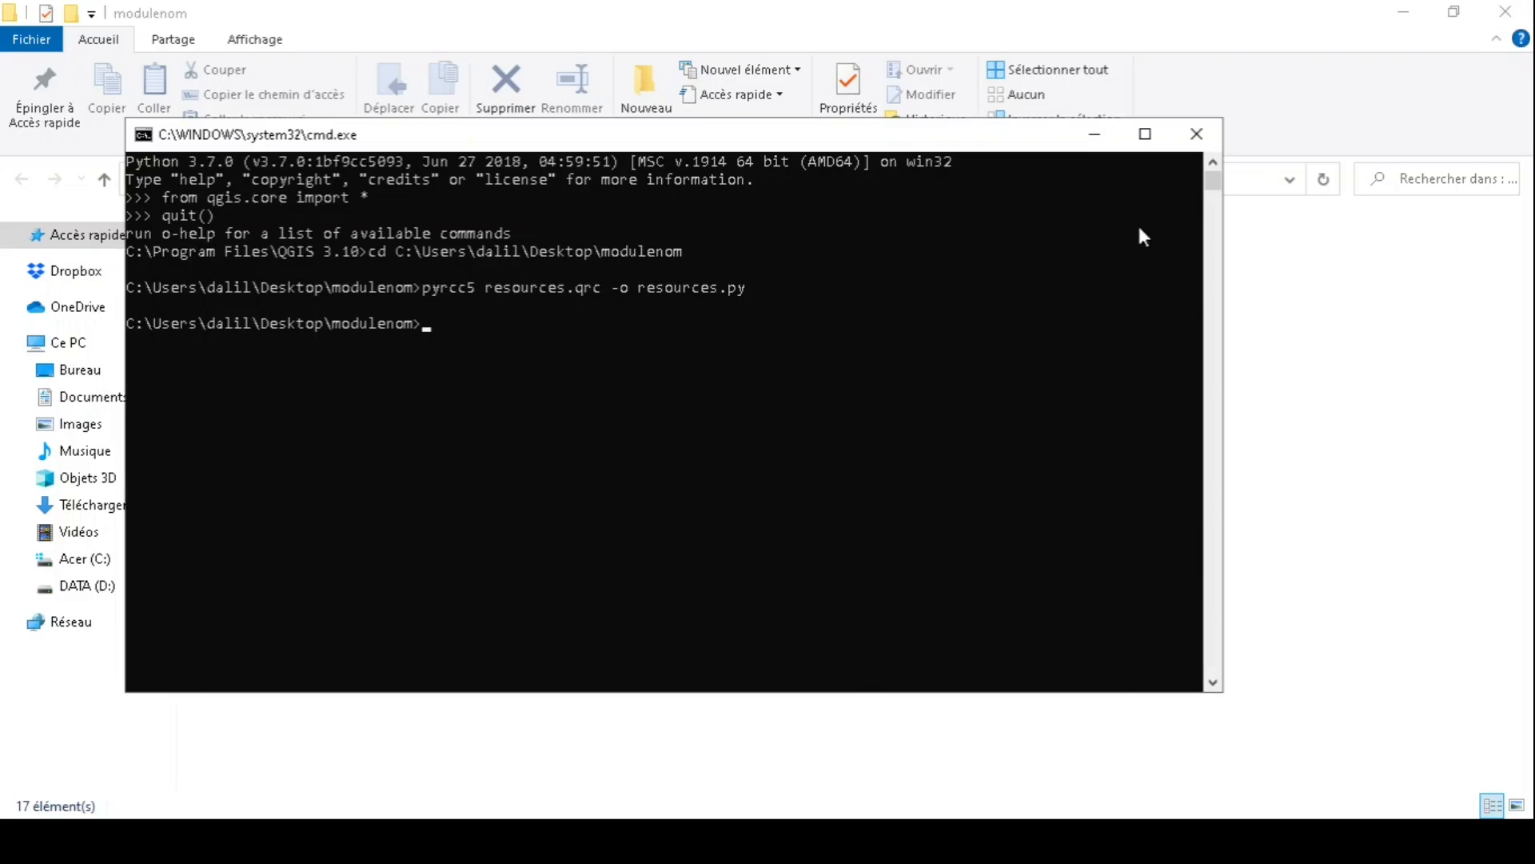
pyautogui.click(1196, 133)
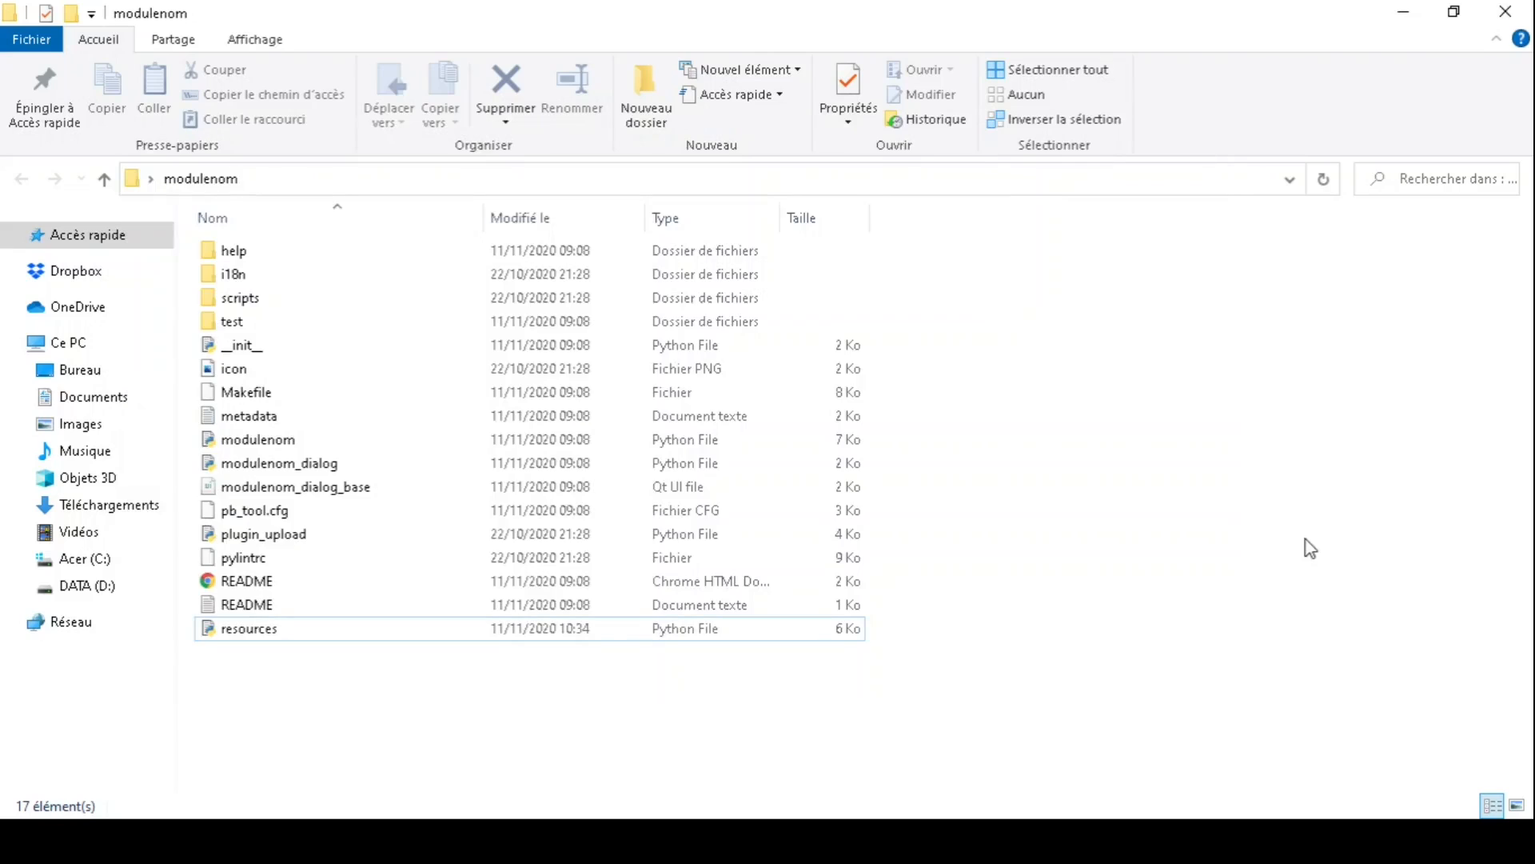